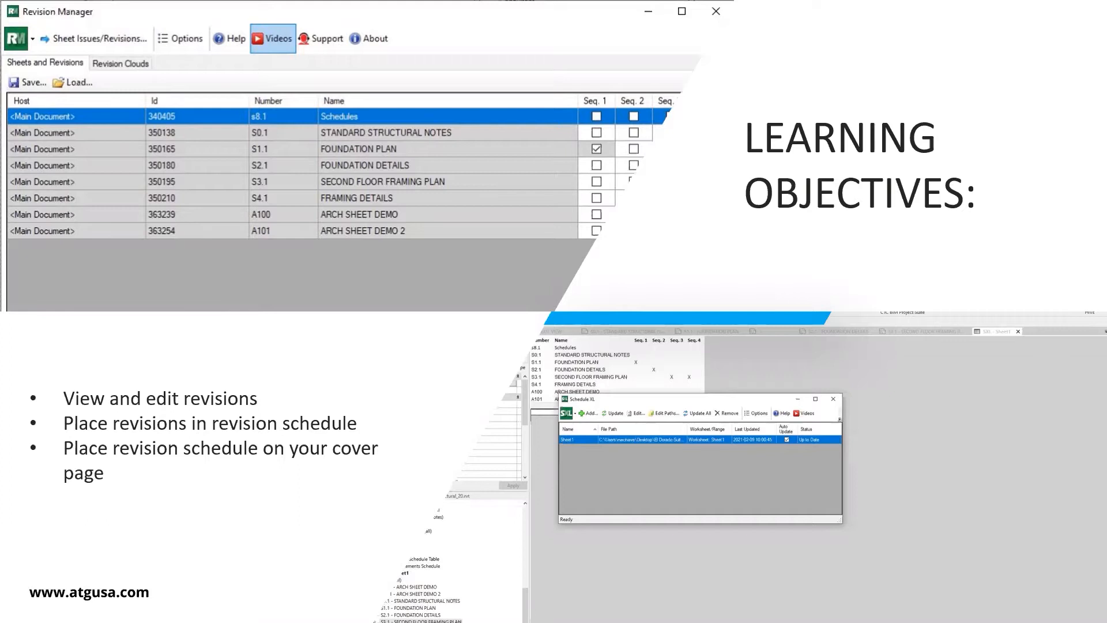
- Switch to Revit and open the S1.1 - FOUNDATION PLAN sheet
{"action": "key", "text": "alt+Tab"}
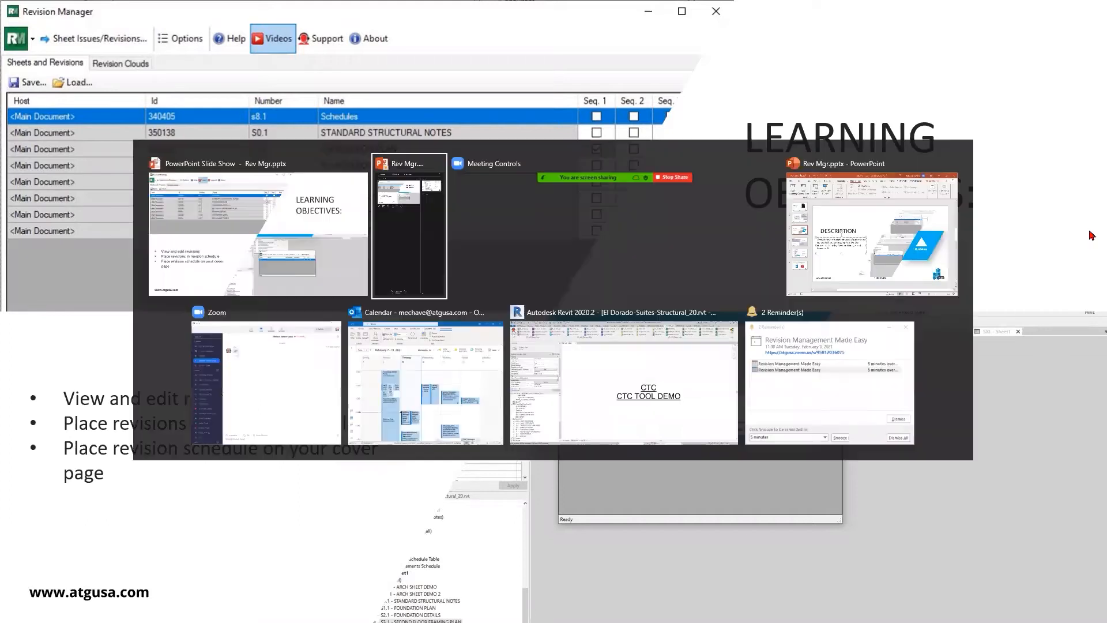
{"action": "left_click", "coordinate": [622, 394]}
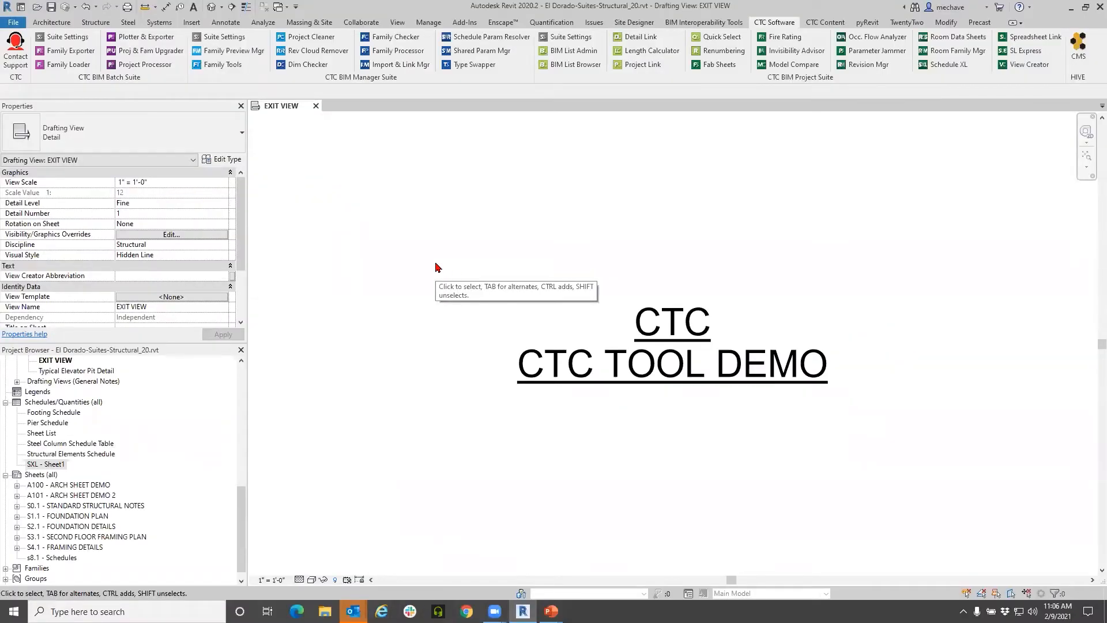
{"action": "double_click", "coordinate": [85, 516]}
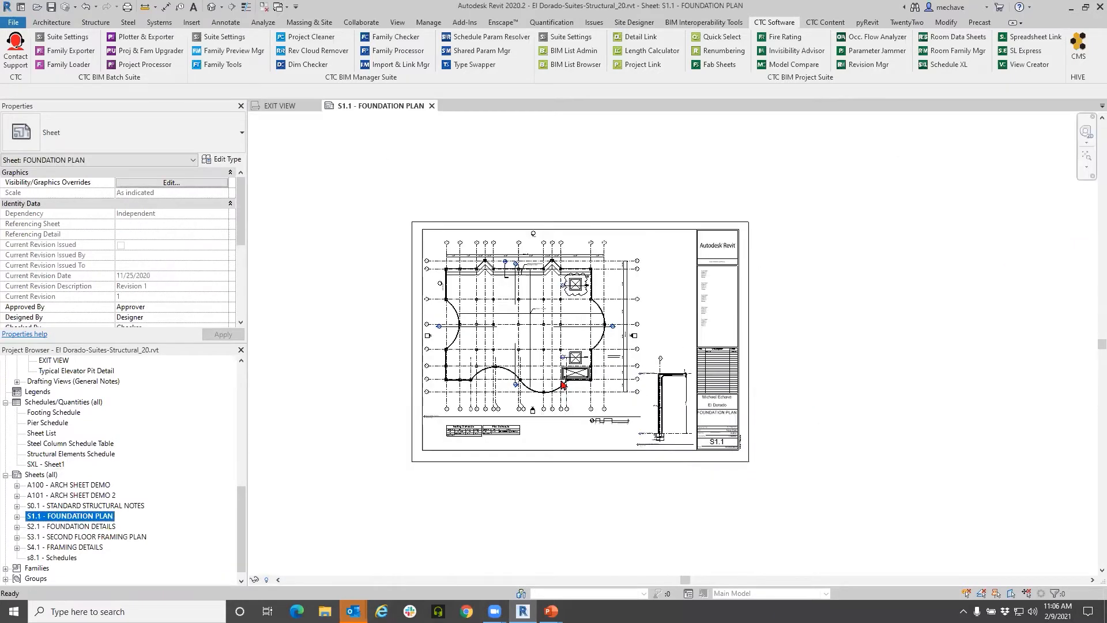
- Examine the foundation plan sheet and the revision cloud around the footing between grids B and C
{"action": "scroll", "coordinate": [617, 323], "scroll_direction": "up", "scroll_amount": 3}
{"action": "middle_click_drag", "start_coordinate": [563, 346], "coordinate": [721, 321]}
{"action": "scroll", "coordinate": [637, 242], "scroll_direction": "up", "scroll_amount": 2}
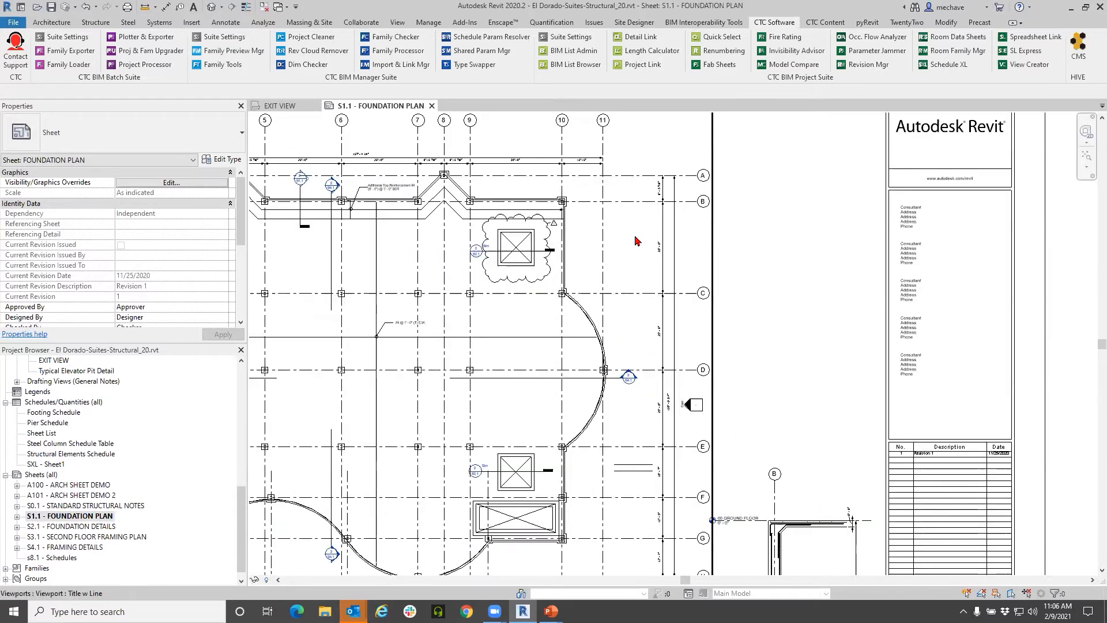
{"action": "scroll", "coordinate": [637, 241], "scroll_direction": "up", "scroll_amount": 2}
{"action": "middle_click_drag", "start_coordinate": [518, 325], "coordinate": [491, 368]}
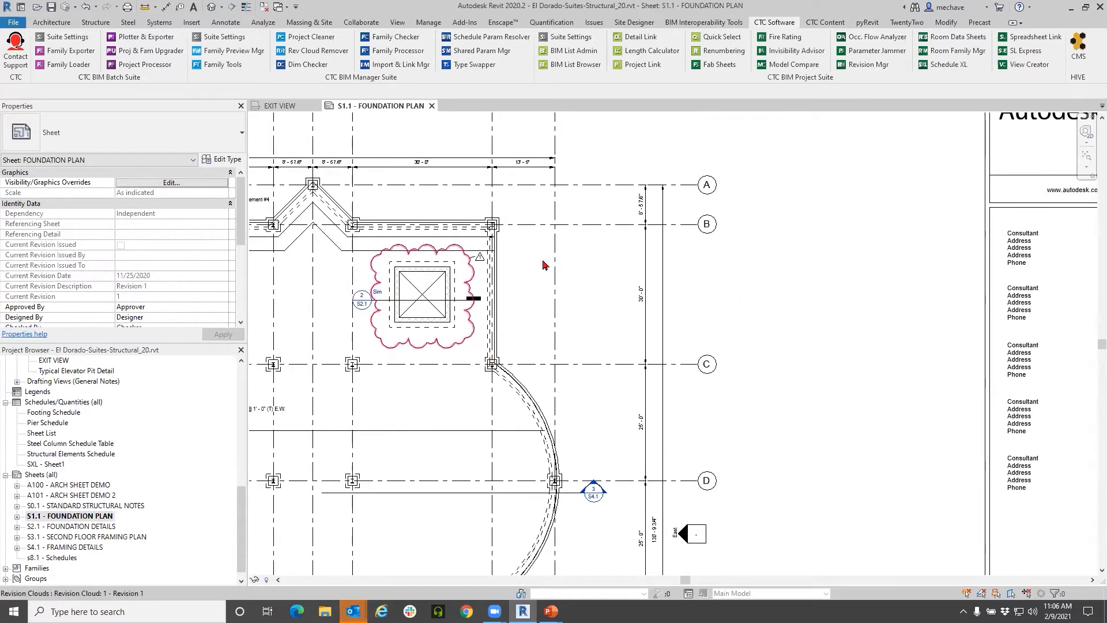
{"action": "scroll", "coordinate": [381, 340], "scroll_direction": "down", "scroll_amount": 1}
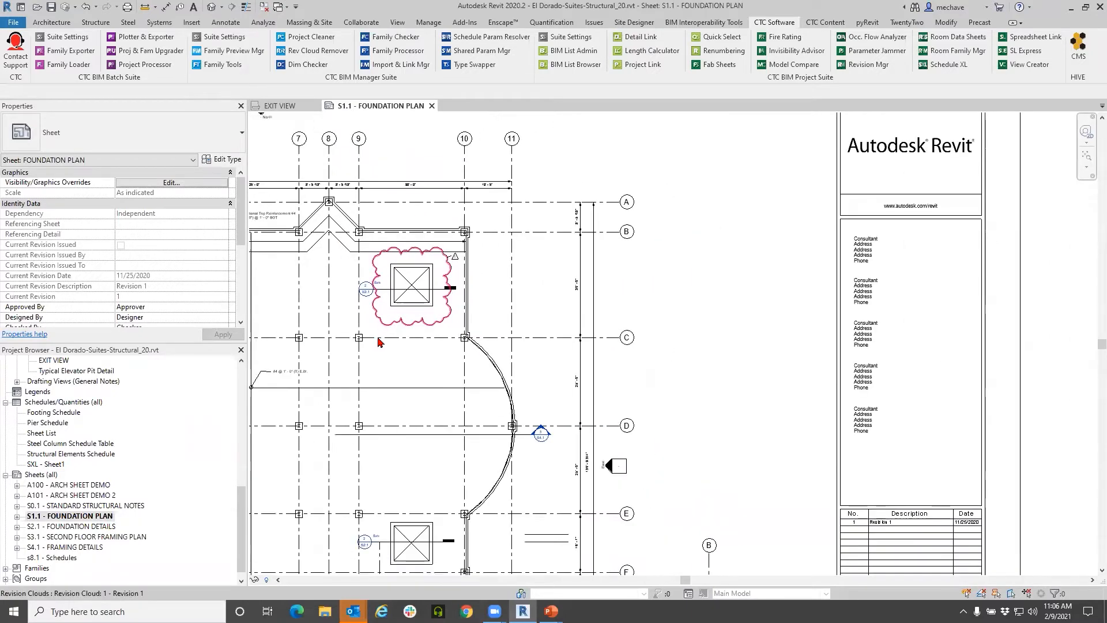
{"action": "scroll", "coordinate": [380, 340], "scroll_direction": "down", "scroll_amount": 3}
{"action": "middle_click_drag", "start_coordinate": [406, 451], "coordinate": [469, 443]}
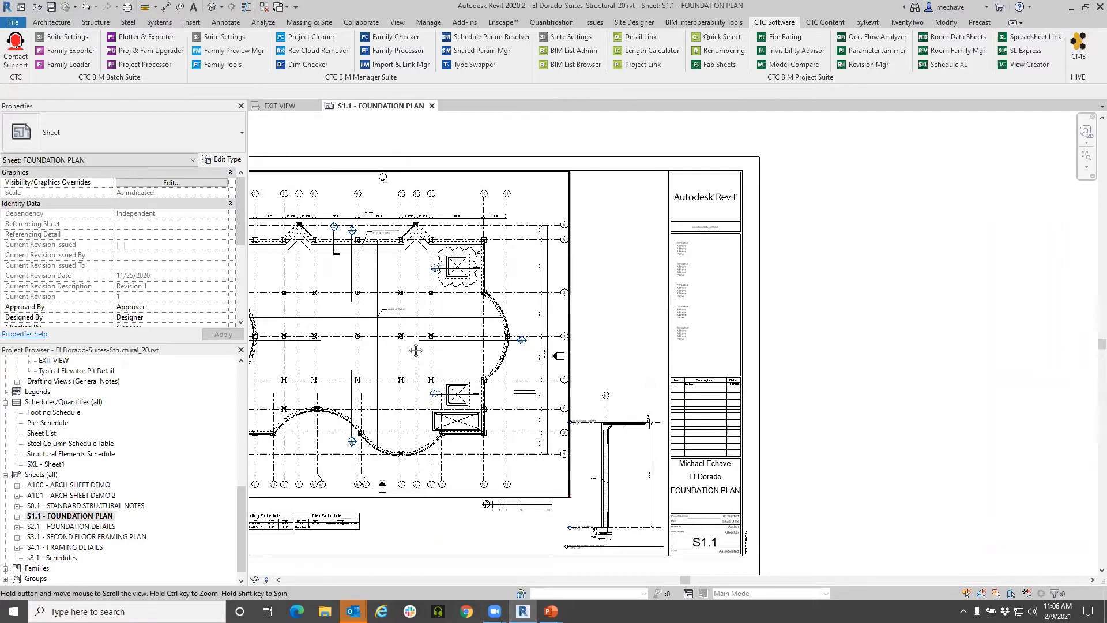
{"action": "middle_click_drag", "start_coordinate": [283, 314], "coordinate": [372, 304]}
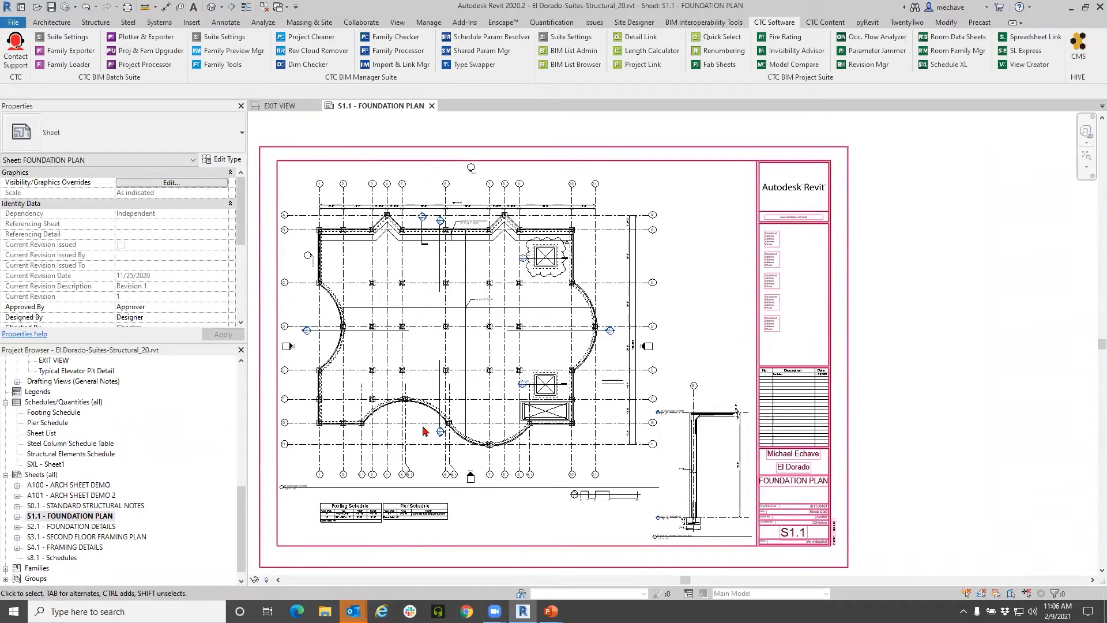
{"action": "scroll", "coordinate": [576, 273], "scroll_direction": "up", "scroll_amount": 3}
{"action": "middle_click_drag", "start_coordinate": [434, 362], "coordinate": [364, 461]}
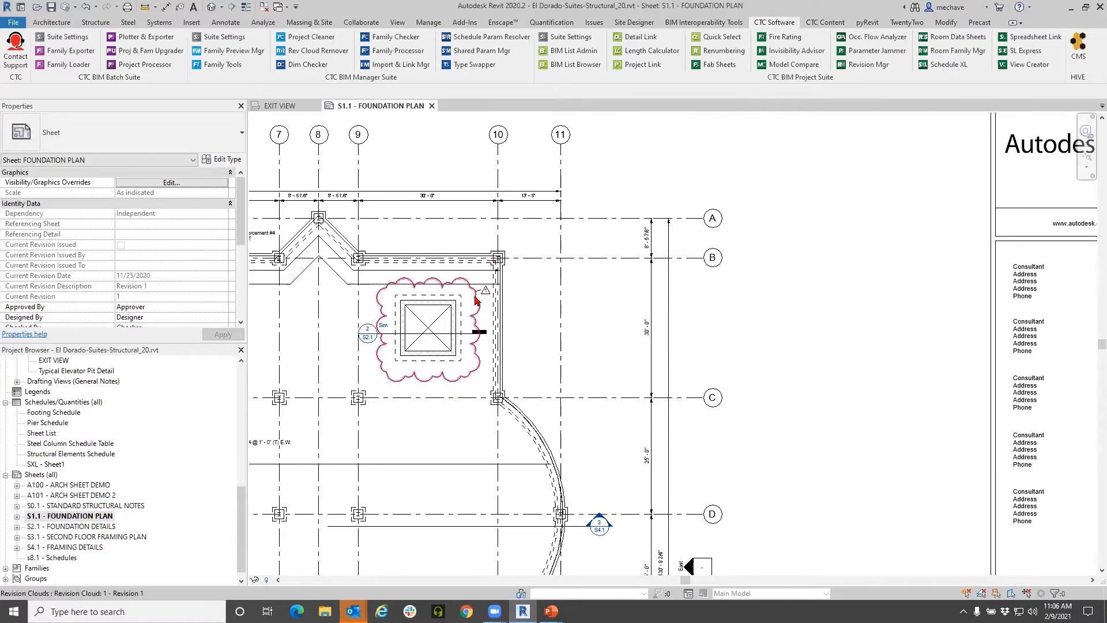
- Examine the revision schedule in the foundation plan sheet's title block
{"action": "scroll", "coordinate": [396, 279], "scroll_direction": "down", "scroll_amount": 3}
{"action": "scroll", "coordinate": [692, 481], "scroll_direction": "down", "scroll_amount": 1}
{"action": "middle_click_drag", "start_coordinate": [691, 481], "coordinate": [557, 387]}
{"action": "scroll", "coordinate": [539, 339], "scroll_direction": "up", "scroll_amount": 5}
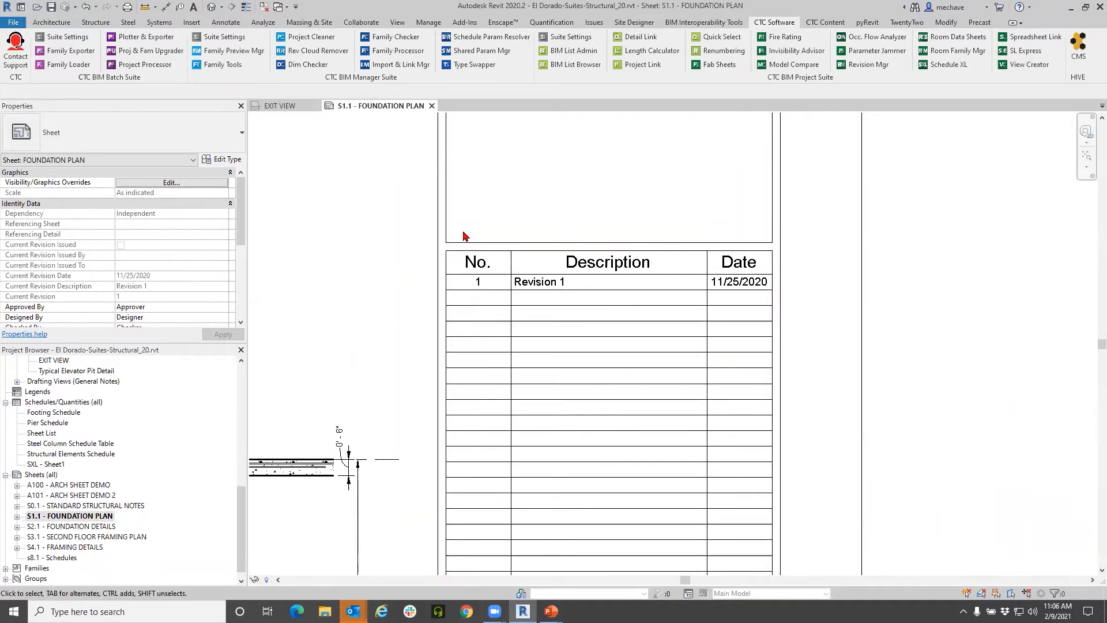
{"action": "scroll", "coordinate": [464, 361], "scroll_direction": "down", "scroll_amount": 3}
{"action": "middle_click_drag", "start_coordinate": [657, 362], "coordinate": [945, 359]}
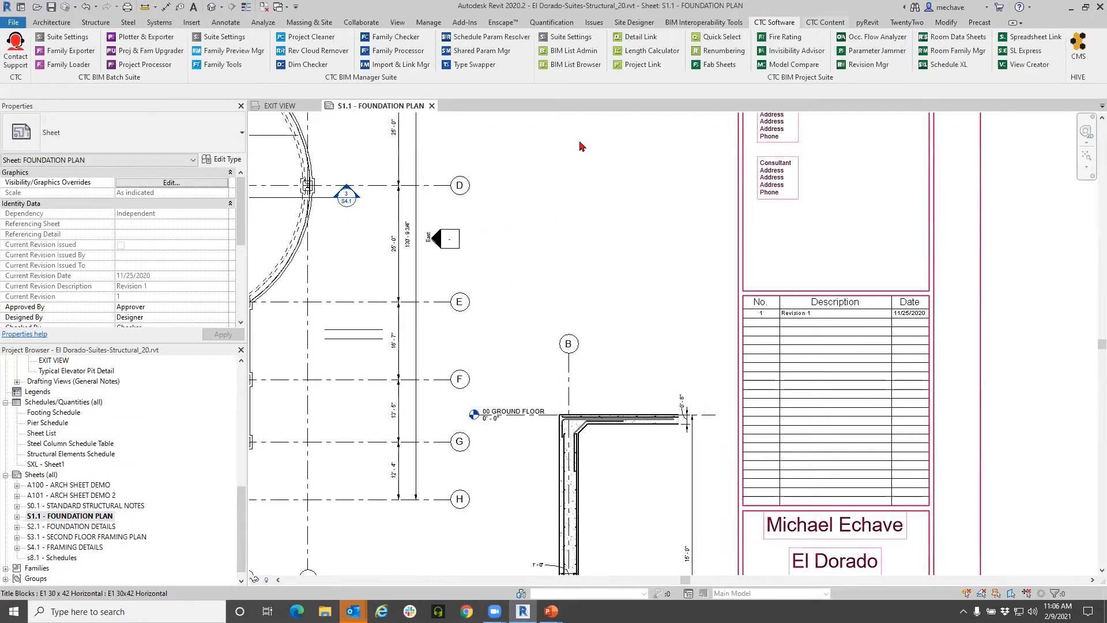
- Detach the CTC BIM Batch, Manager and Project Suite tool groups so they float over the drawing
{"action": "left_click", "coordinate": [678, 195]}
{"action": "left_click_drag", "start_coordinate": [126, 80], "coordinate": [327, 358]}
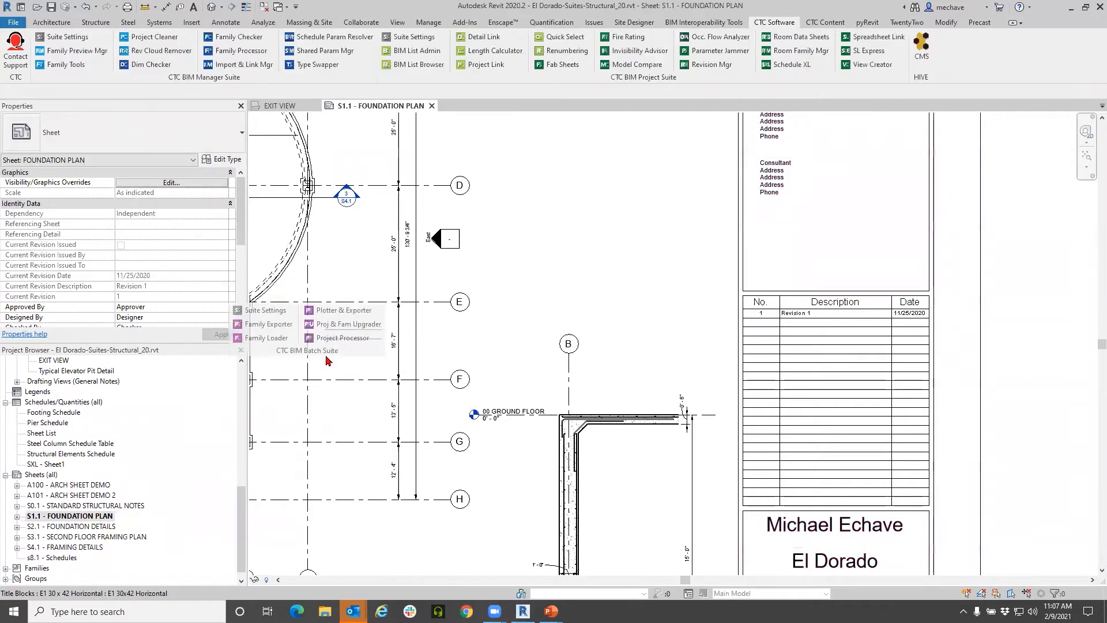
{"action": "left_click_drag", "start_coordinate": [217, 79], "coordinate": [403, 242]}
{"action": "mouse_move", "coordinate": [290, 80]}
{"action": "left_mouse_down"}
{"action": "mouse_move", "coordinate": [725, 199]}
{"action": "mouse_move", "coordinate": [693, 185]}
{"action": "left_mouse_up"}
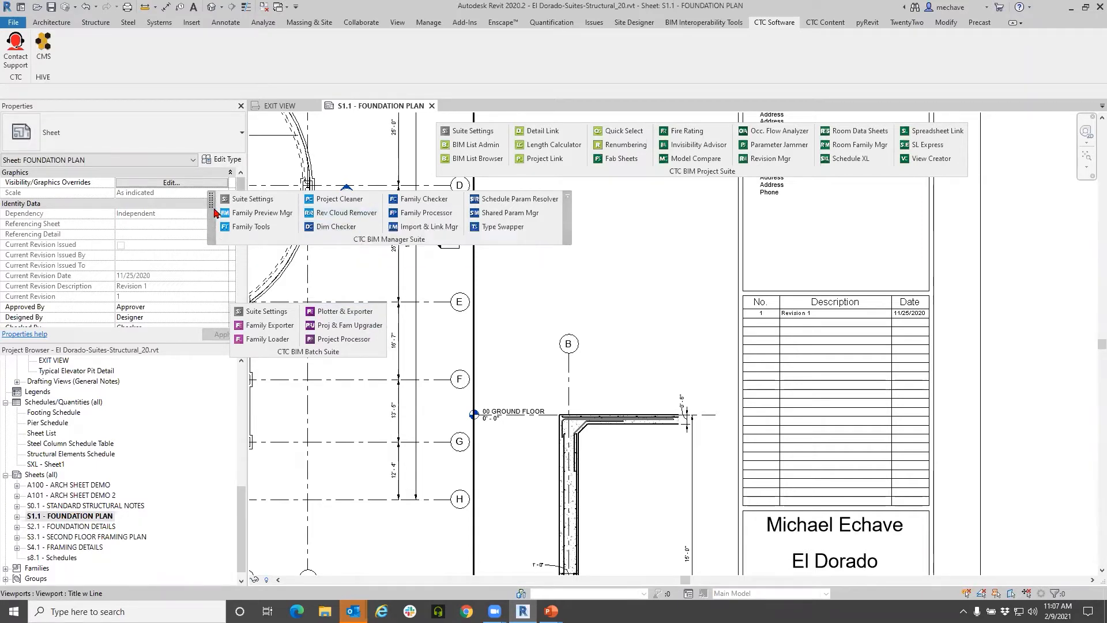
- Dock the floating CTC BIM Manager, Batch and Project Suite tool groups back into the ribbon
{"action": "left_click_drag", "start_coordinate": [358, 237], "coordinate": [173, 55]}
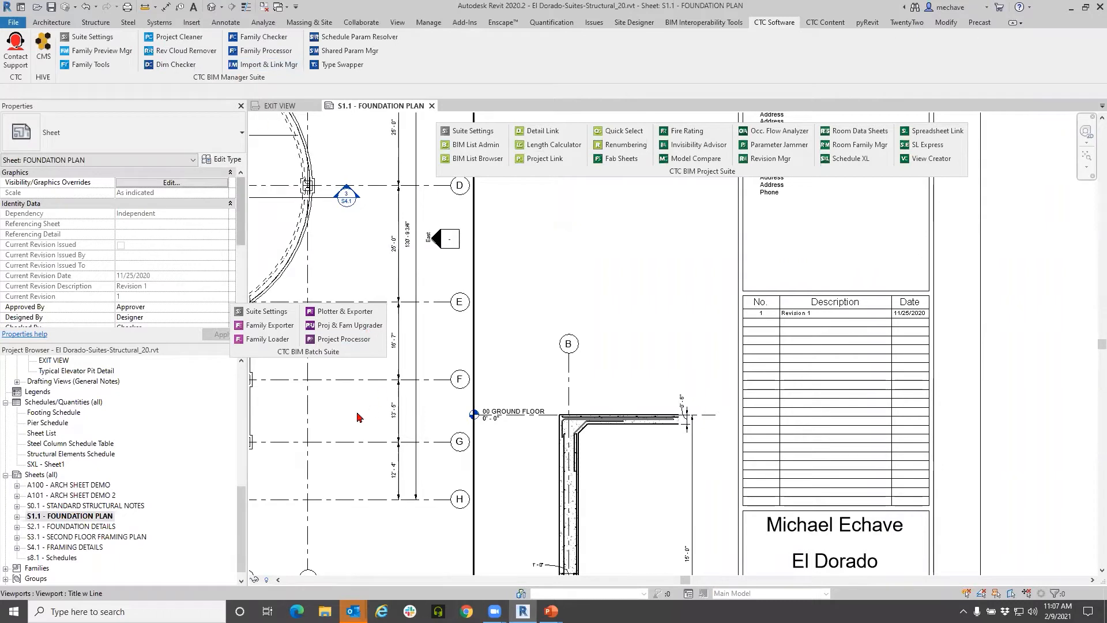
{"action": "left_click_drag", "start_coordinate": [311, 359], "coordinate": [78, 59]}
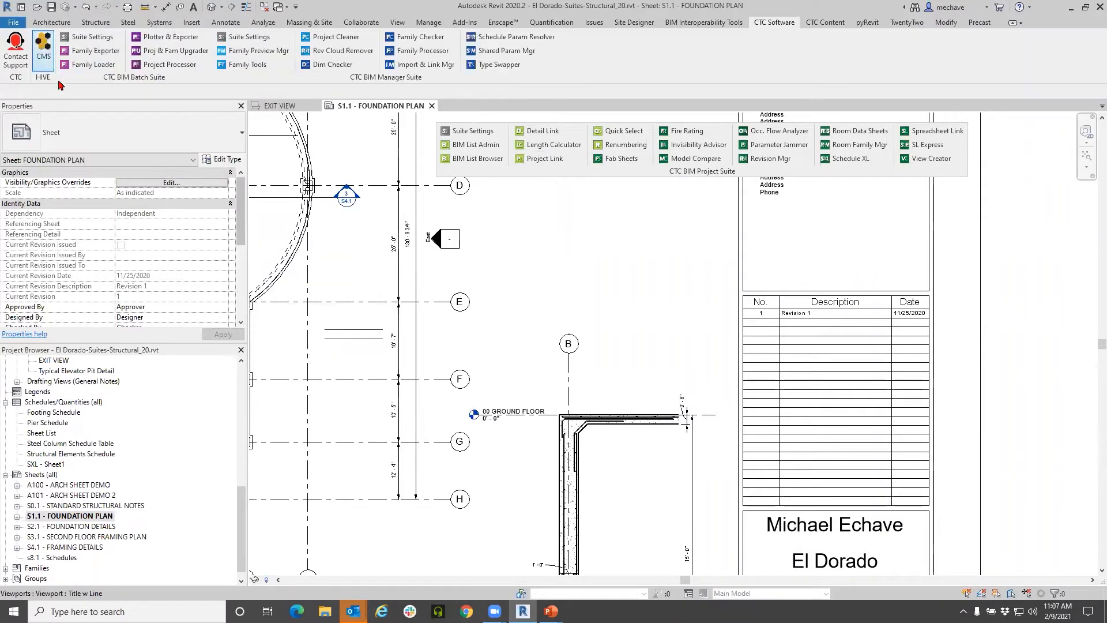
{"action": "left_click_drag", "start_coordinate": [590, 178], "coordinate": [696, 84]}
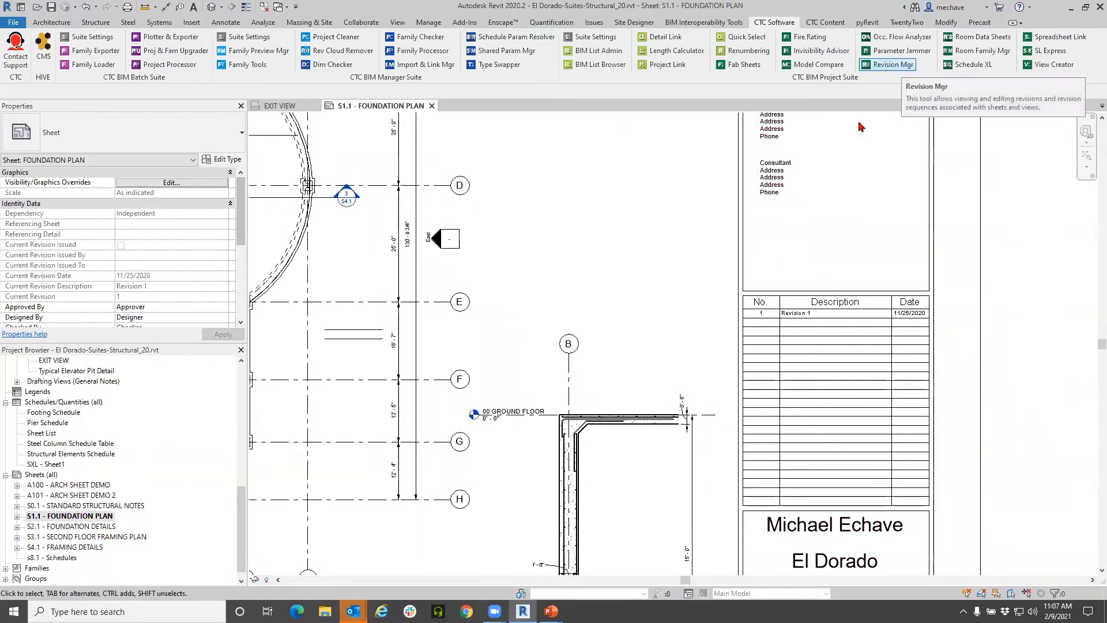
- Open Revision Manager and position its window over the sheet to view the sheets and their revisions
{"action": "left_click", "coordinate": [888, 67]}
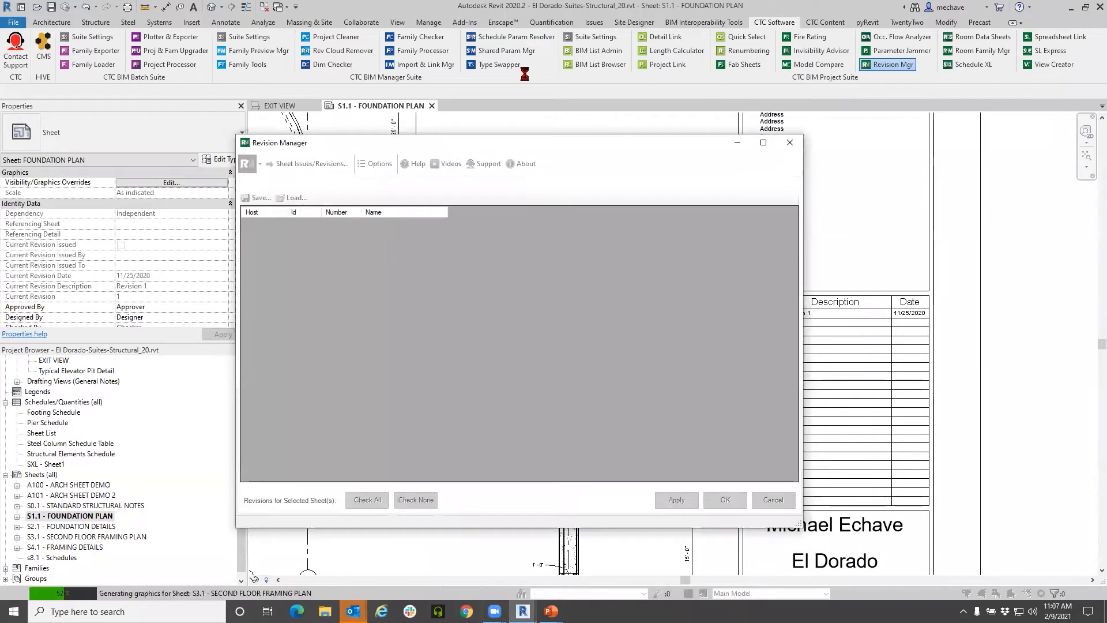
{"action": "left_click_drag", "start_coordinate": [369, 147], "coordinate": [350, 130]}
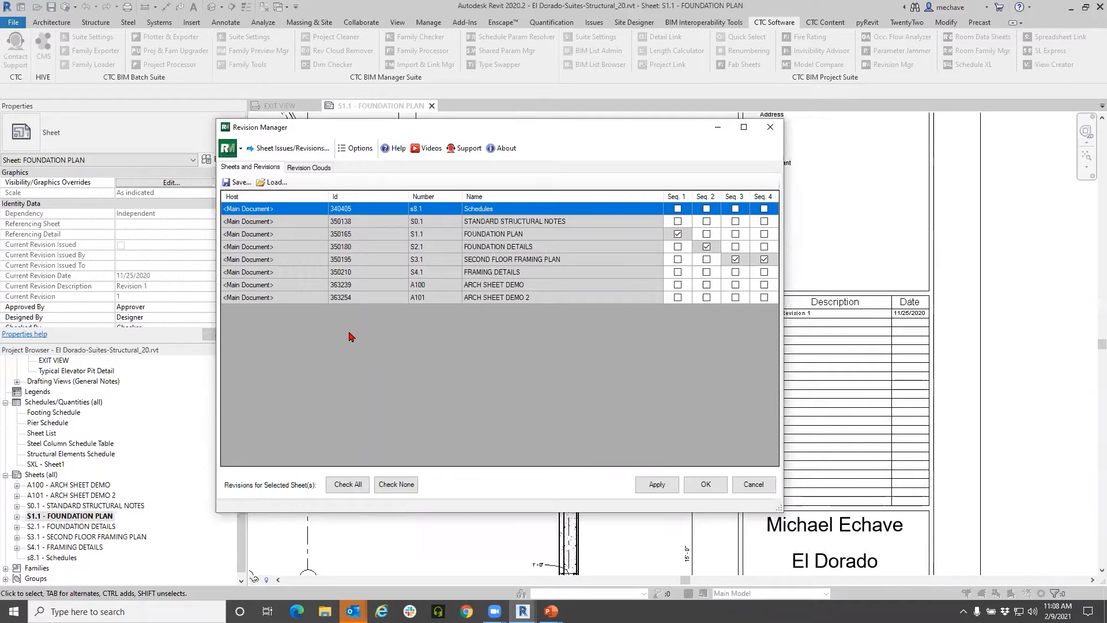
{"action": "left_click_drag", "start_coordinate": [493, 130], "coordinate": [499, 343]}
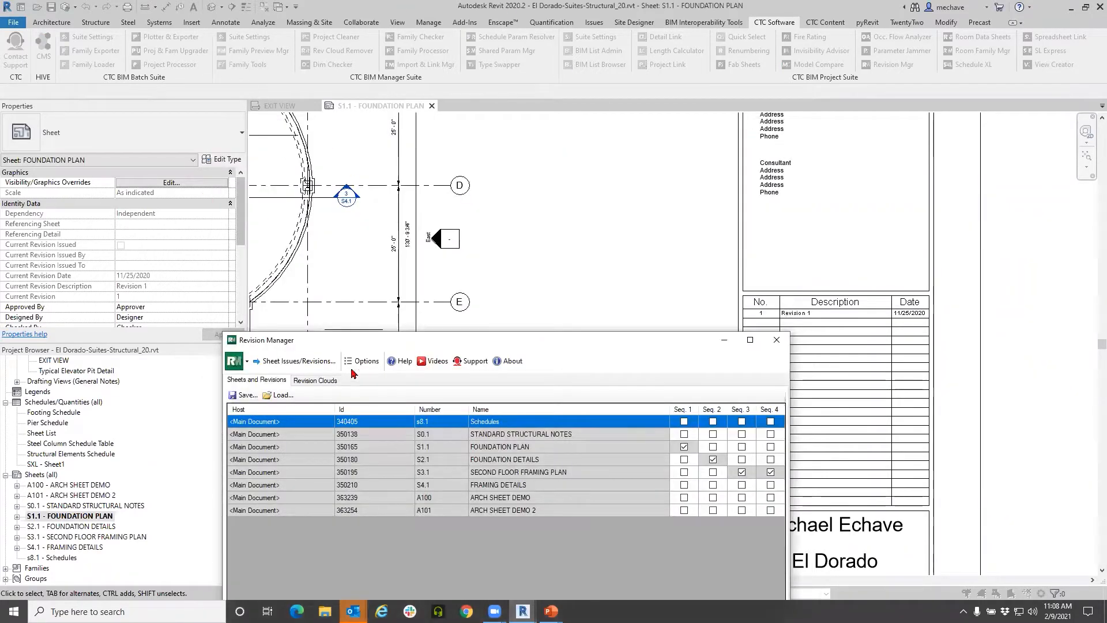
{"action": "left_click_drag", "start_coordinate": [348, 337], "coordinate": [364, 135]}
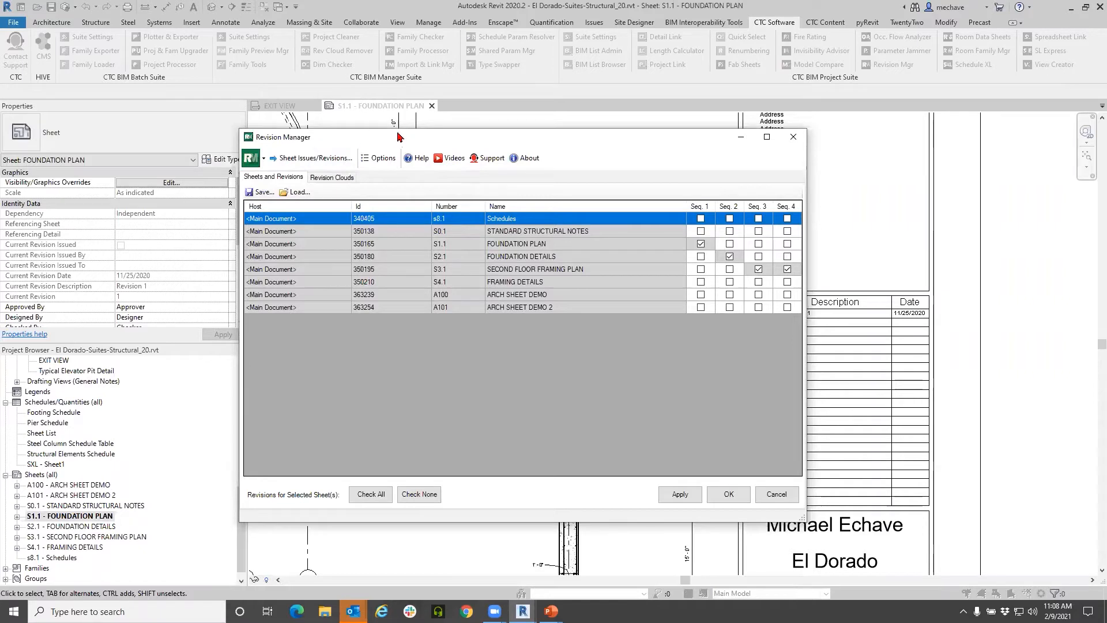
{"action": "left_click_drag", "start_coordinate": [397, 138], "coordinate": [398, 124]}
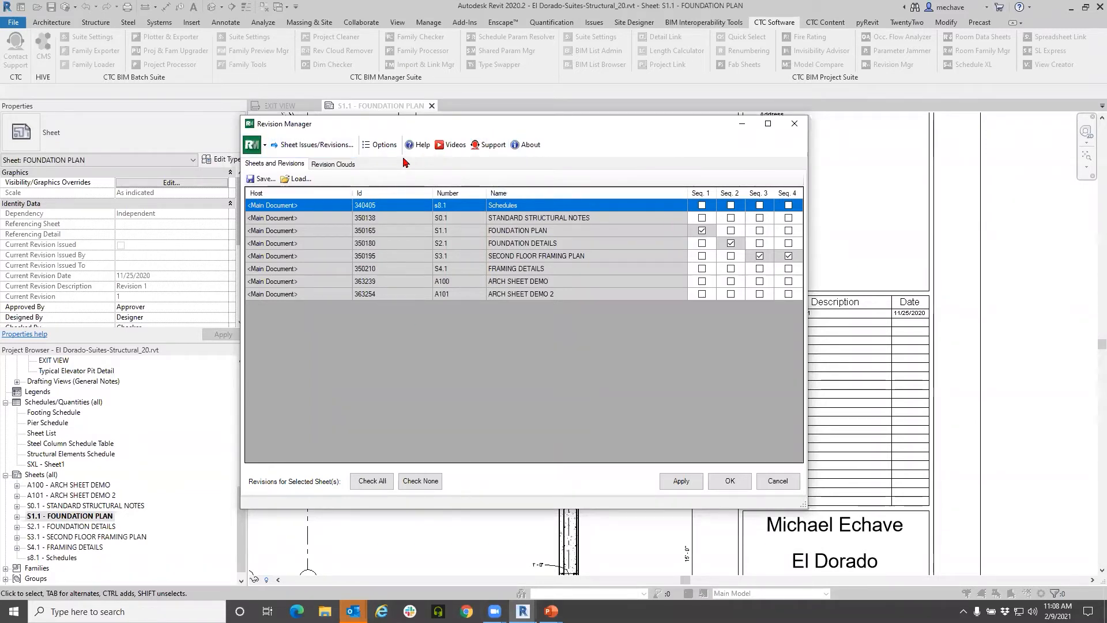
- Review Revision Manager's options, help and product information, leaving the settings as they are
{"action": "left_click", "coordinate": [385, 146]}
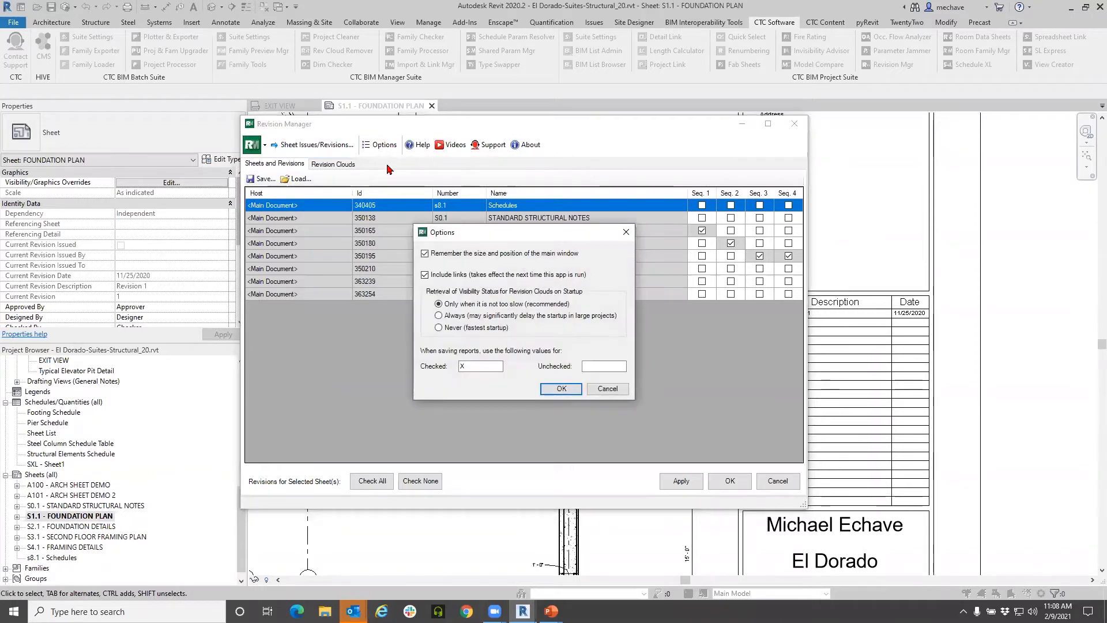
{"action": "left_click", "coordinate": [626, 233]}
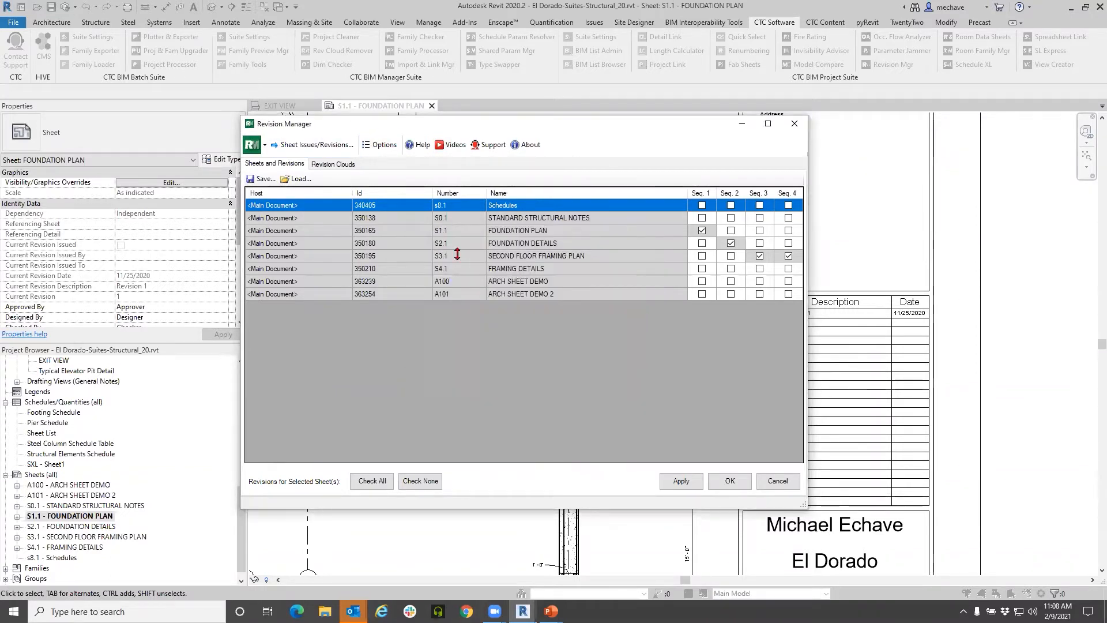
{"action": "left_click", "coordinate": [418, 148]}
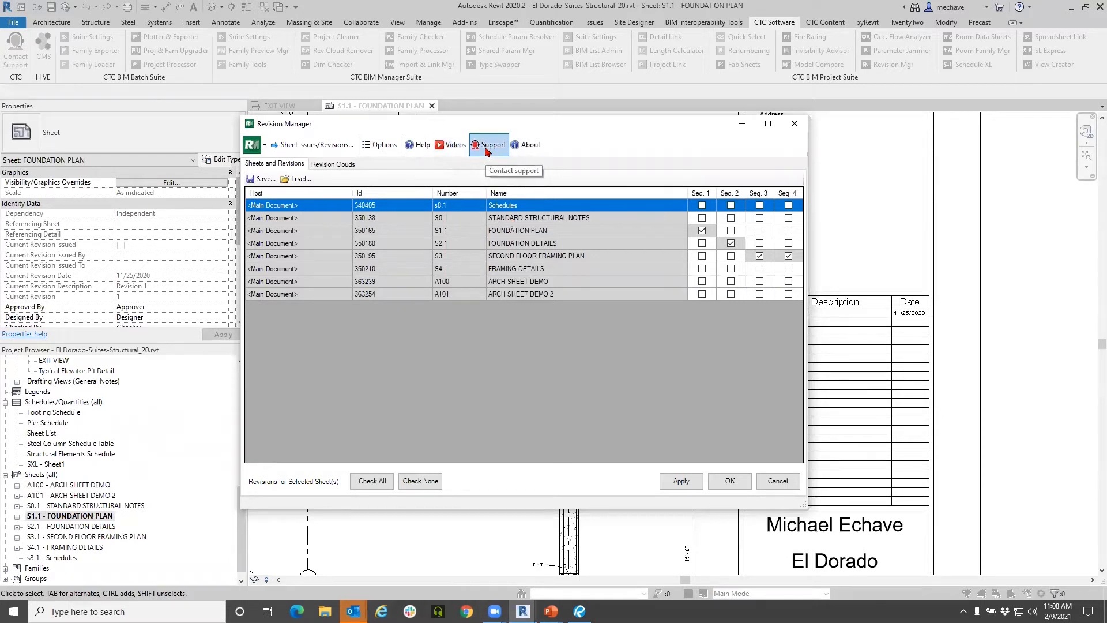
{"action": "left_click", "coordinate": [529, 143]}
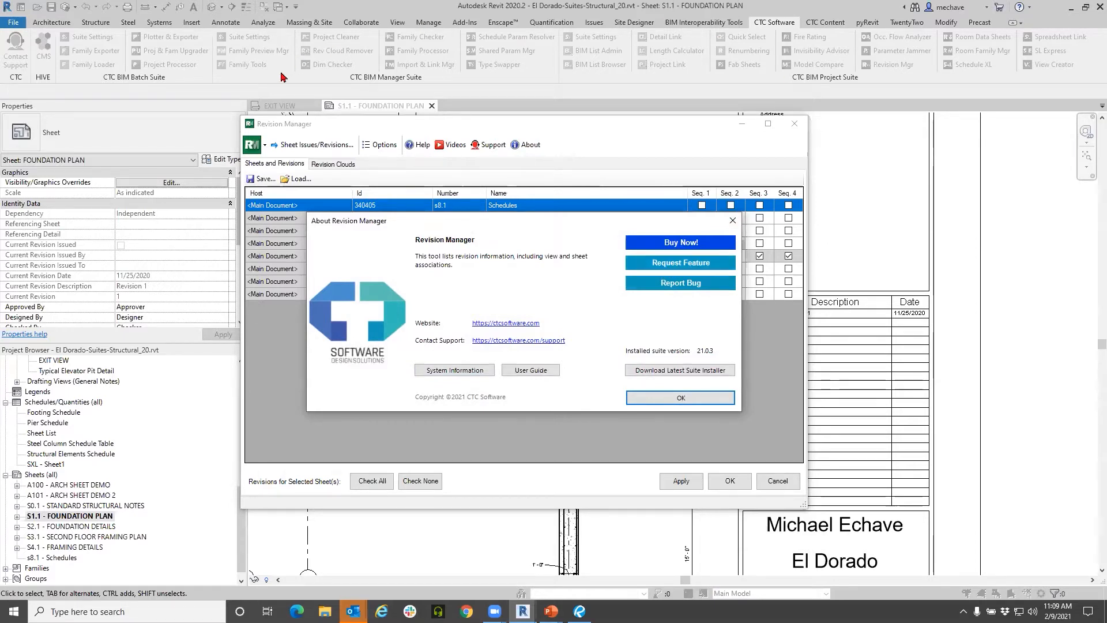
{"action": "left_click", "coordinate": [732, 220]}
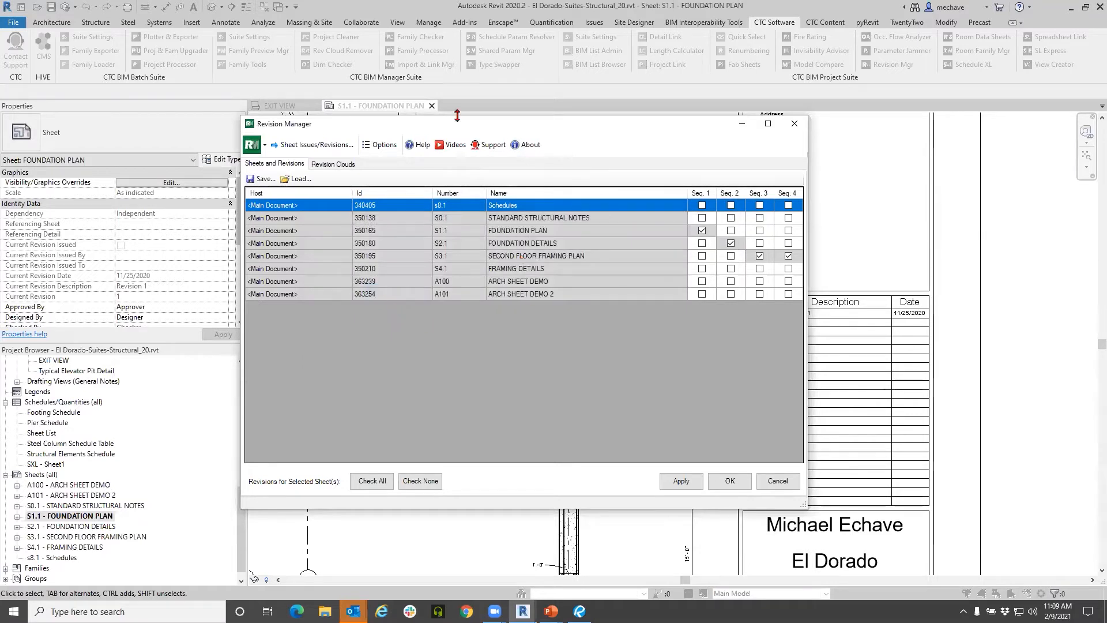
- Compare Revision Manager's sheet sequences with the title block's revision schedule, and close the manager without applying changes
{"action": "left_click_drag", "start_coordinate": [444, 125], "coordinate": [438, 125]}
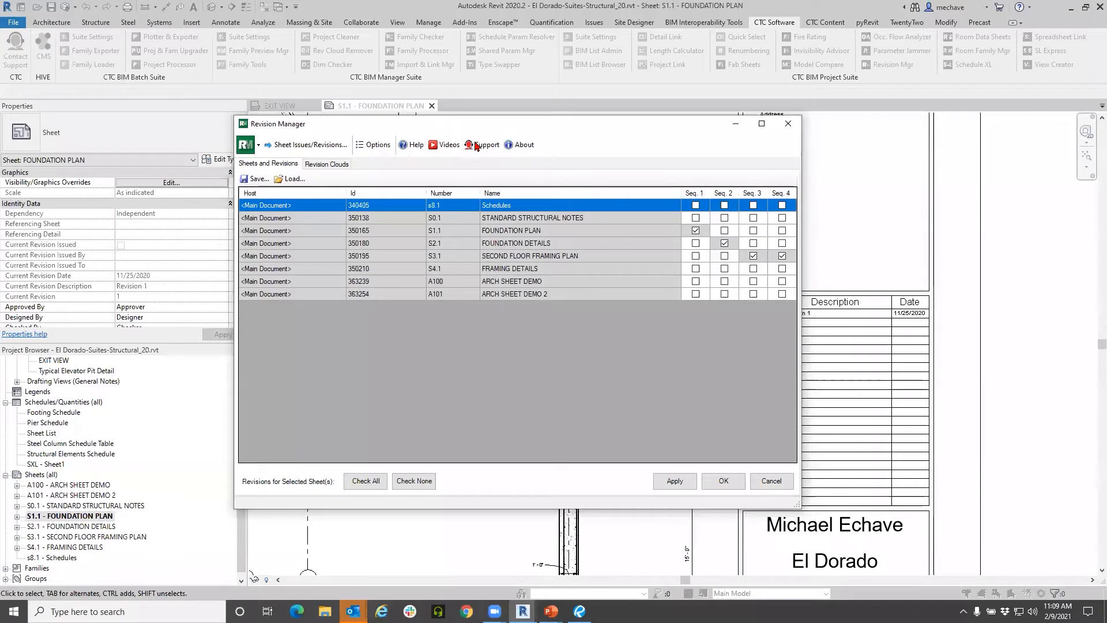
{"action": "left_click_drag", "start_coordinate": [439, 125], "coordinate": [466, 128]}
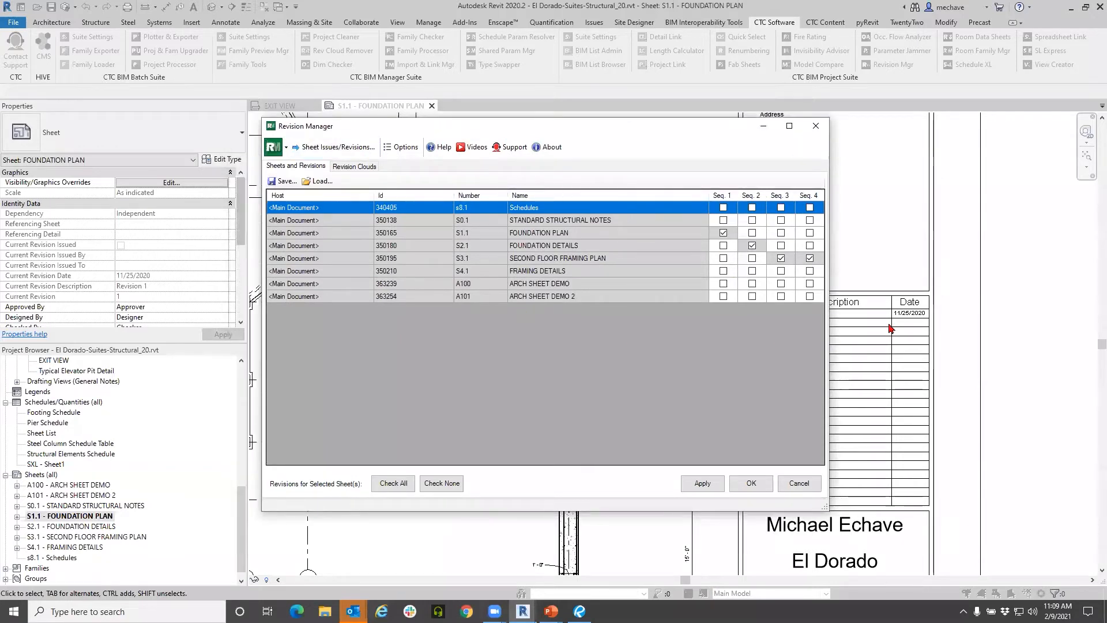
{"action": "left_click_drag", "start_coordinate": [655, 138], "coordinate": [700, 162]}
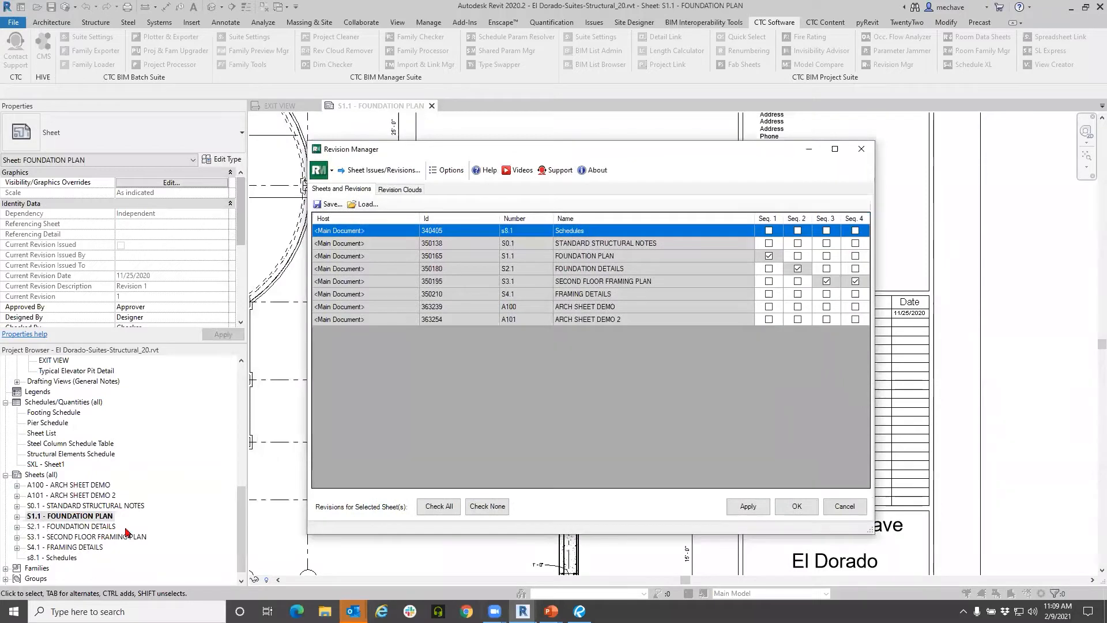
{"action": "left_click_drag", "start_coordinate": [710, 155], "coordinate": [411, 167]}
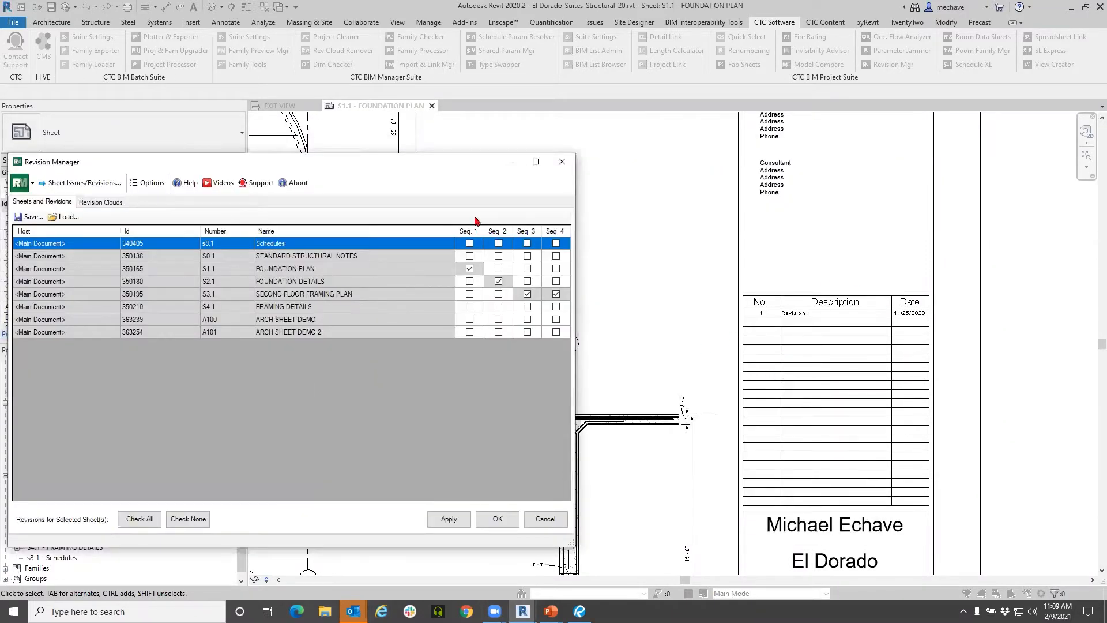
{"action": "left_click_drag", "start_coordinate": [354, 164], "coordinate": [465, 161]}
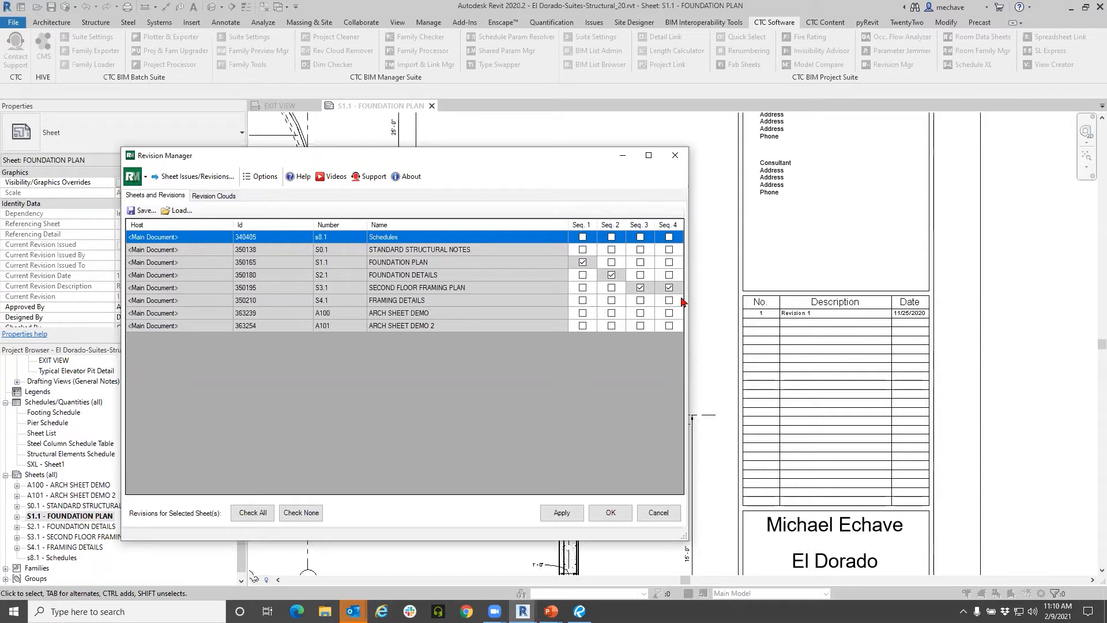
{"action": "left_click", "coordinate": [674, 155]}
- Draw a rectangular revision cloud on the foundation plan sheet around grid C, beside the building's curved wall
{"action": "scroll", "coordinate": [436, 357], "scroll_direction": "down", "scroll_amount": 5}
{"action": "scroll", "coordinate": [438, 352], "scroll_direction": "up", "scroll_amount": 2}
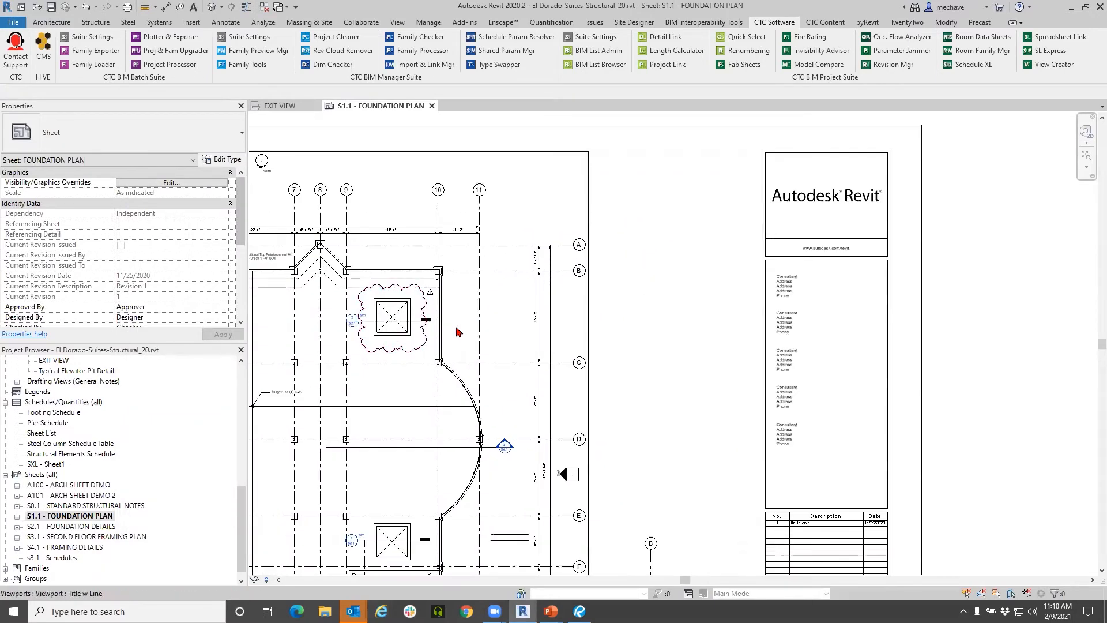
{"action": "left_click", "coordinate": [235, 23]}
{"action": "left_click", "coordinate": [404, 53]}
{"action": "left_click", "coordinate": [497, 298]}
{"action": "left_click", "coordinate": [632, 425]}
{"action": "left_click", "coordinate": [464, 62]}
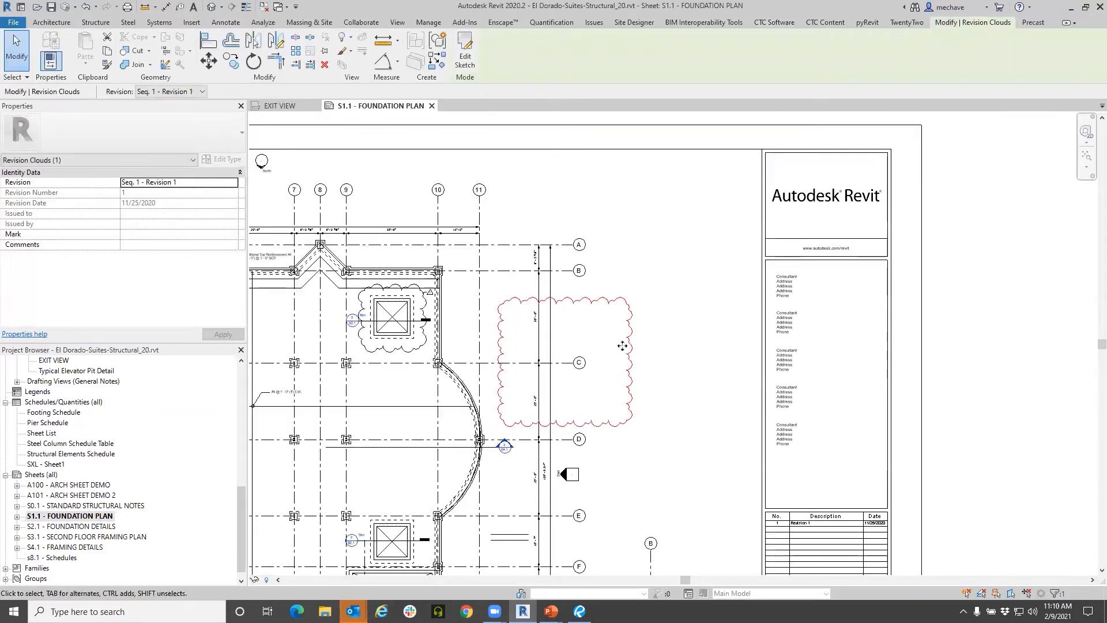
- Assign the new revision cloud to Seq. 2 - Revision 2 and check the title block's revision schedule
{"action": "left_click", "coordinate": [190, 92]}
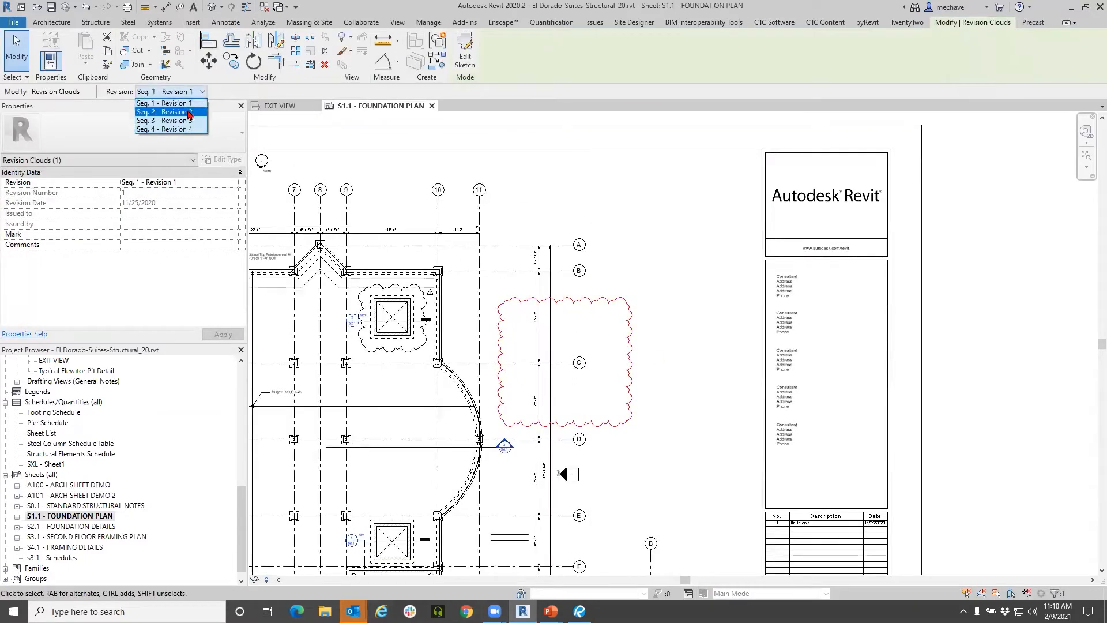
{"action": "left_click", "coordinate": [190, 112]}
{"action": "scroll", "coordinate": [622, 357], "scroll_direction": "up", "scroll_amount": 6}
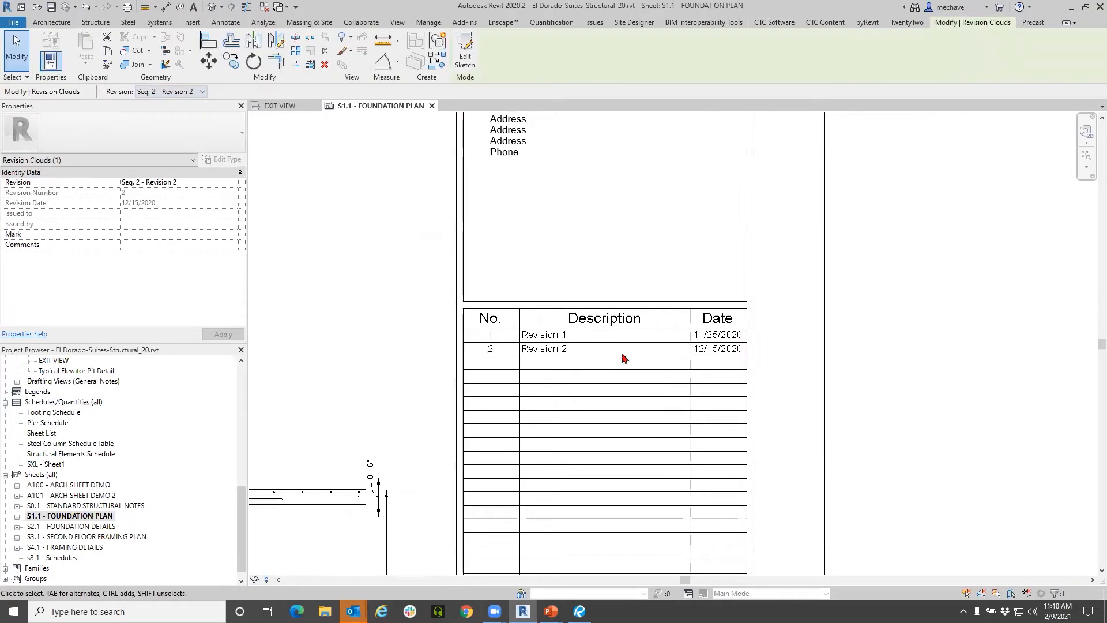
- Delete the revision cloud beside grid C on the foundation plan sheet and check the title block's revision schedule
{"action": "scroll", "coordinate": [526, 425], "scroll_direction": "down", "scroll_amount": 3}
{"action": "middle_click_drag", "start_coordinate": [499, 410], "coordinate": [700, 507]}
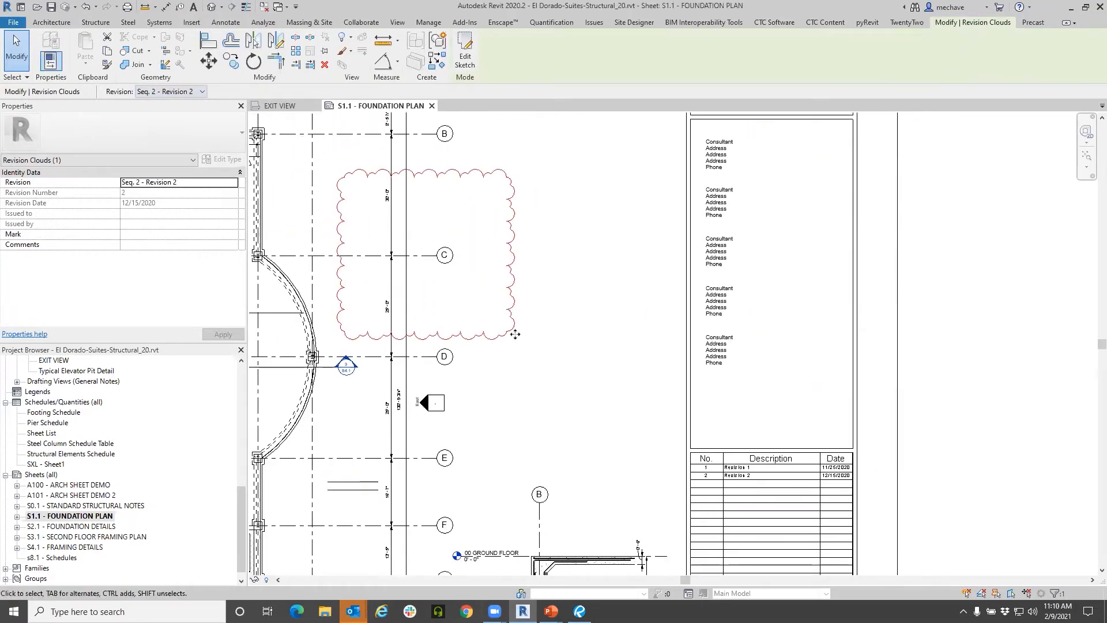
{"action": "key", "text": "Delete"}
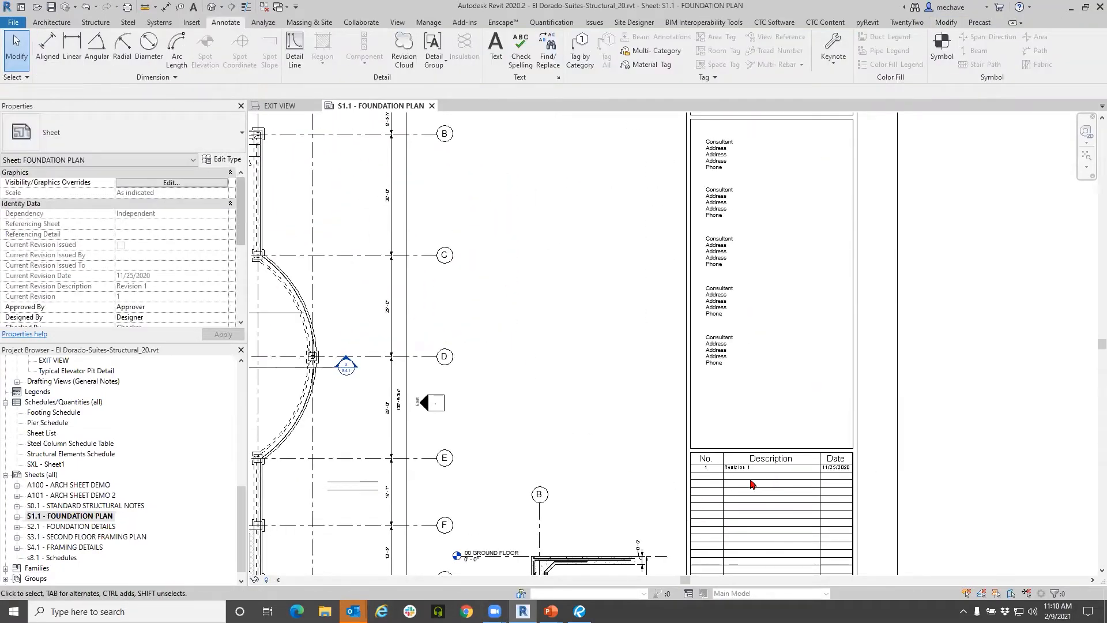
{"action": "scroll", "coordinate": [784, 493], "scroll_direction": "up", "scroll_amount": 2}
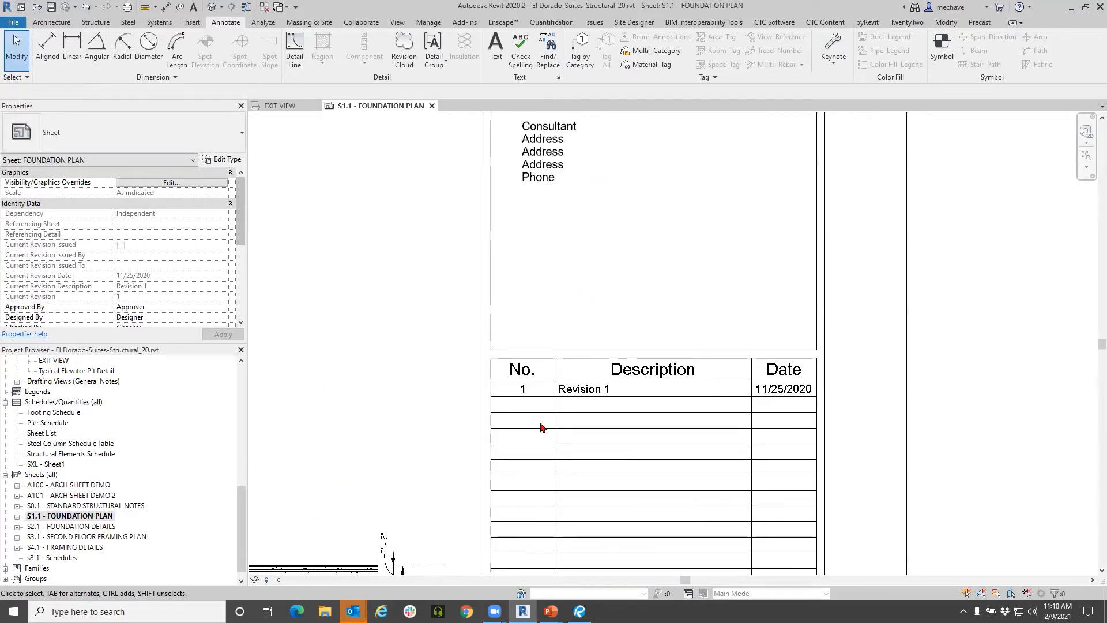
- In Revision Manager, assign Seq. 2 to sheet S1.1 FOUNDATION PLAN, apply the change and close the manager
{"action": "left_click", "coordinate": [774, 22]}
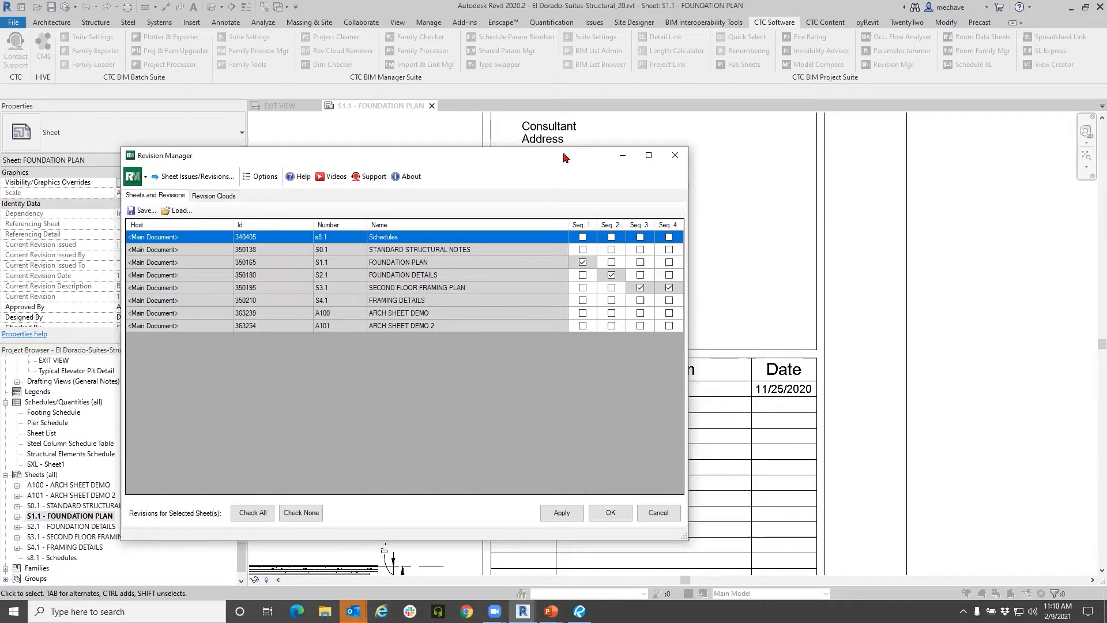
{"action": "left_click_drag", "start_coordinate": [564, 157], "coordinate": [456, 117]}
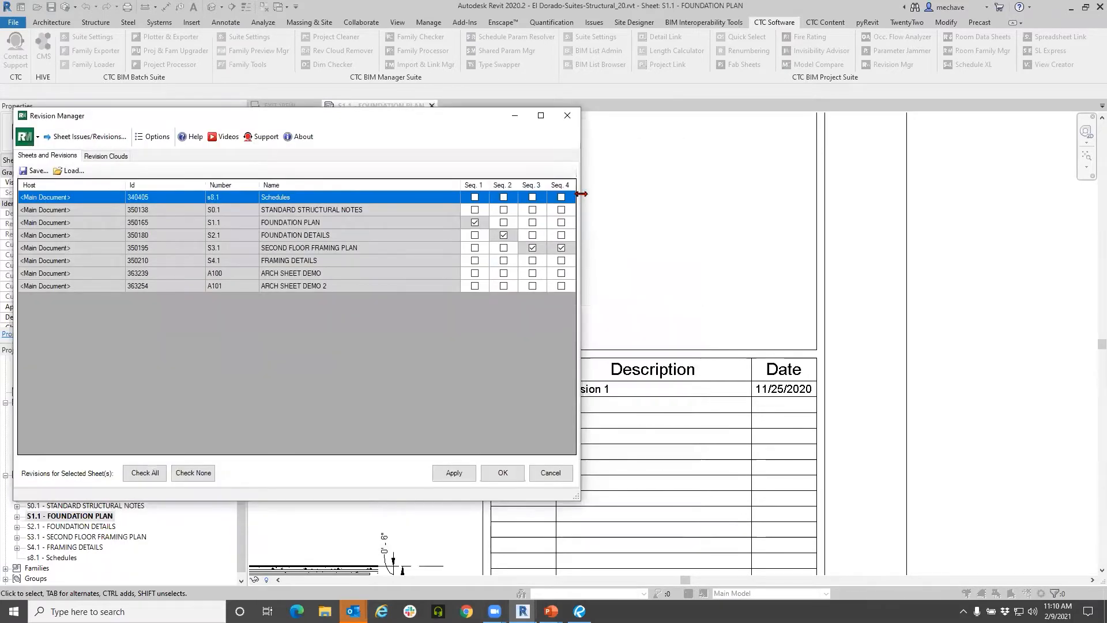
{"action": "left_click", "coordinate": [503, 223]}
{"action": "left_click", "coordinate": [503, 223]}
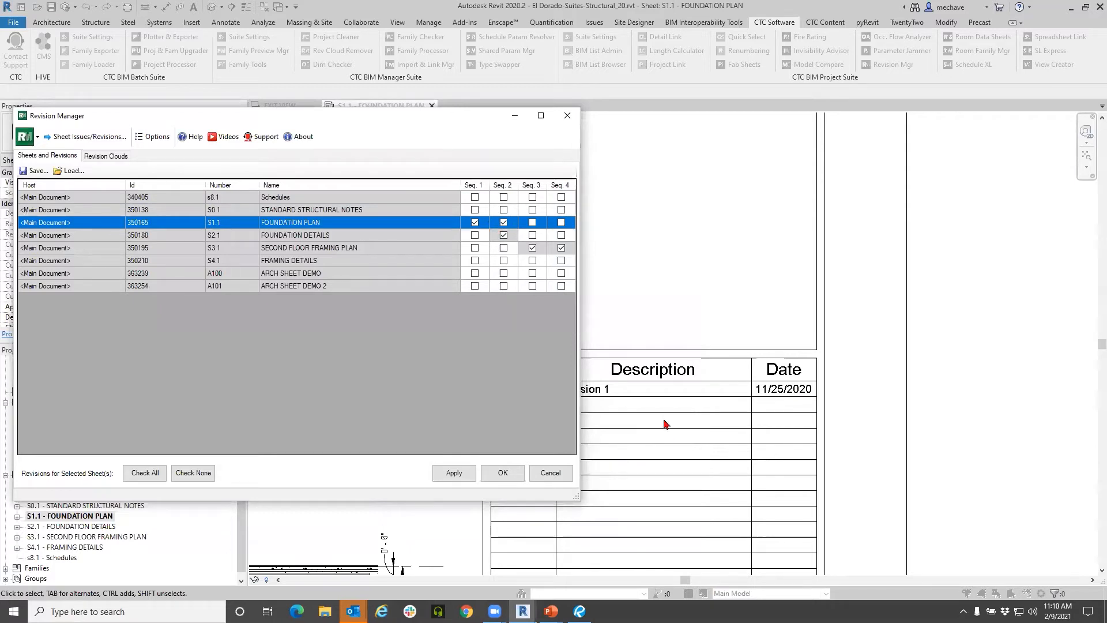
{"action": "left_click", "coordinate": [453, 473]}
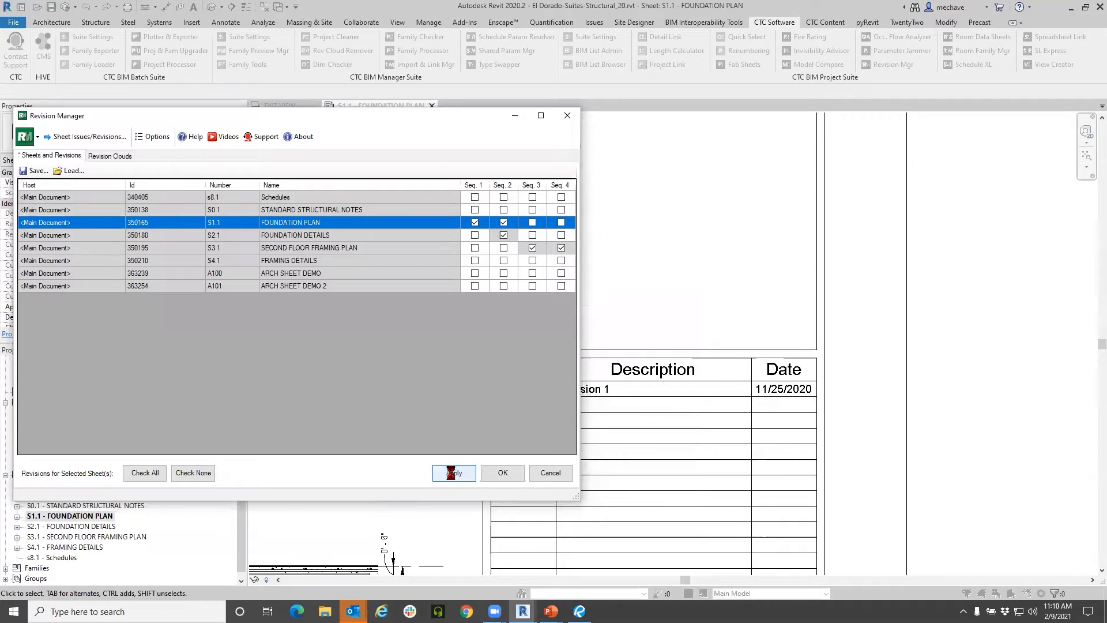
{"action": "left_click", "coordinate": [502, 473]}
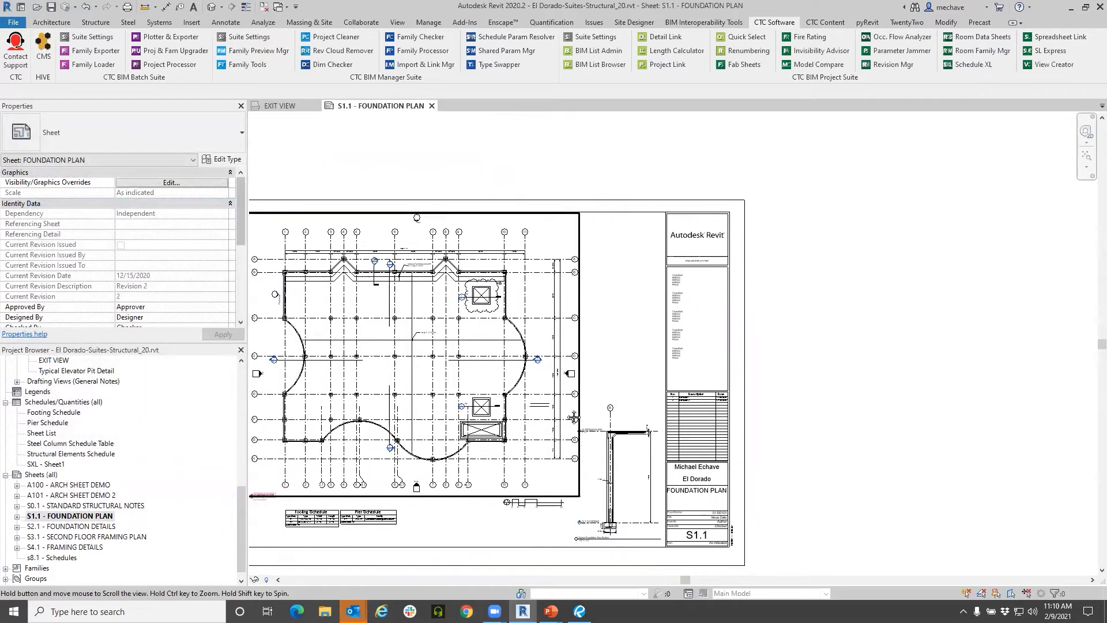
- Select everything on the foundation plan sheet, check the selection filter for revision clouds, and inspect the title block's revision schedule
{"action": "left_click_drag", "start_coordinate": [262, 157], "coordinate": [968, 572]}
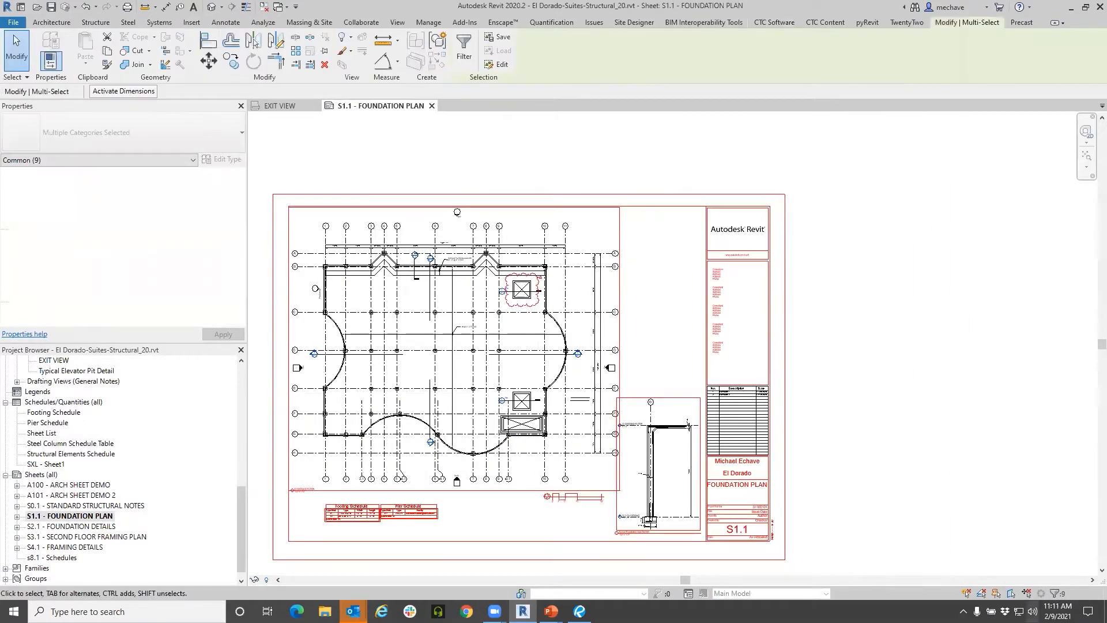
{"action": "left_click", "coordinate": [1055, 593]}
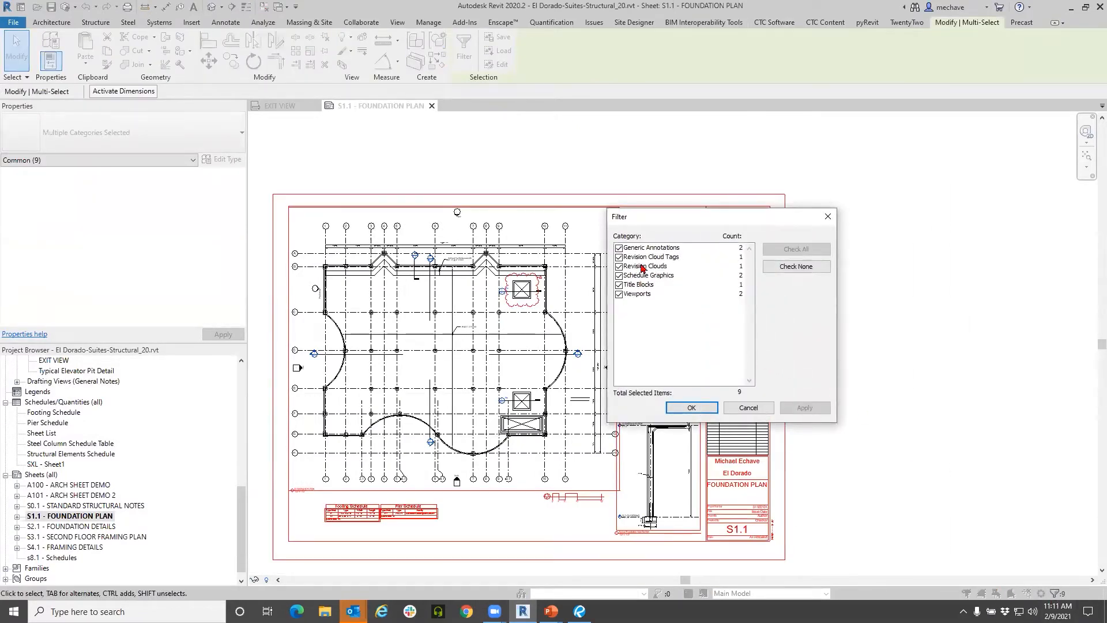
{"action": "left_click", "coordinate": [753, 407]}
{"action": "scroll", "coordinate": [706, 375], "scroll_direction": "up", "scroll_amount": 5}
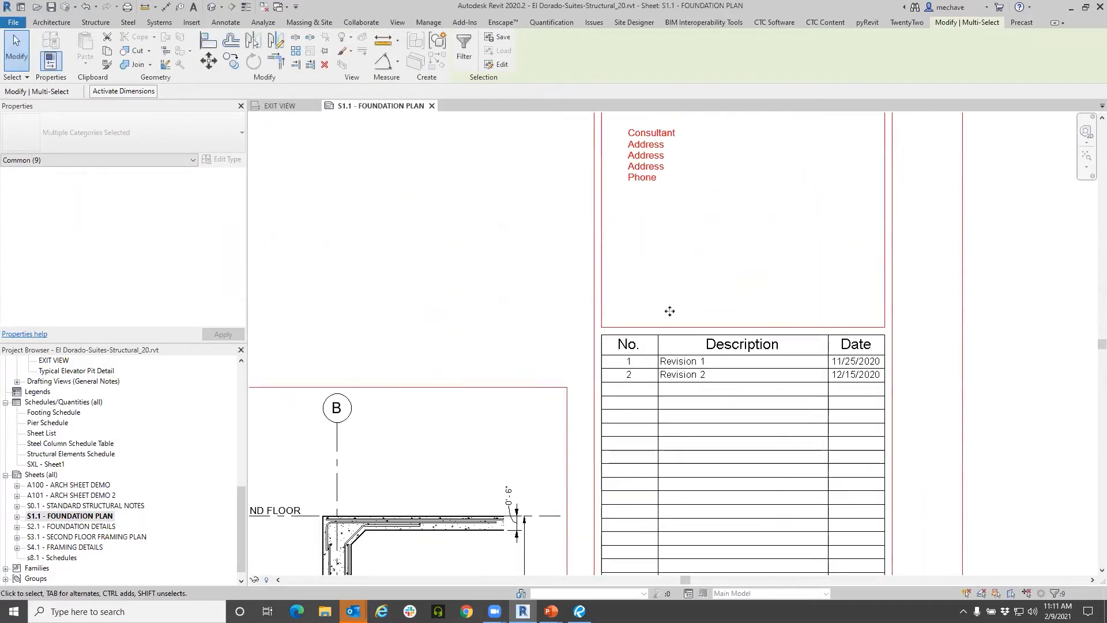
{"action": "left_click", "coordinate": [956, 356]}
{"action": "middle_click_drag", "start_coordinate": [632, 360], "coordinate": [535, 327]}
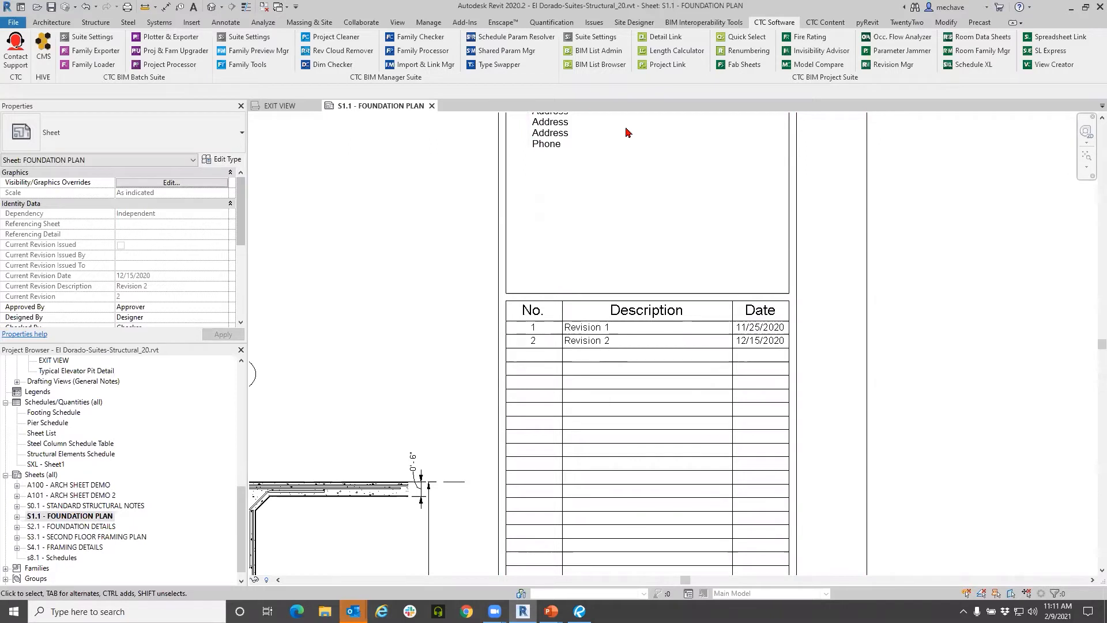
- Save Revision Manager's sheet and revision table to the desktop as the Excel workbook El Dorado-Suites-Structural_20 Revisions 2.xlsx
{"action": "left_click", "coordinate": [867, 66]}
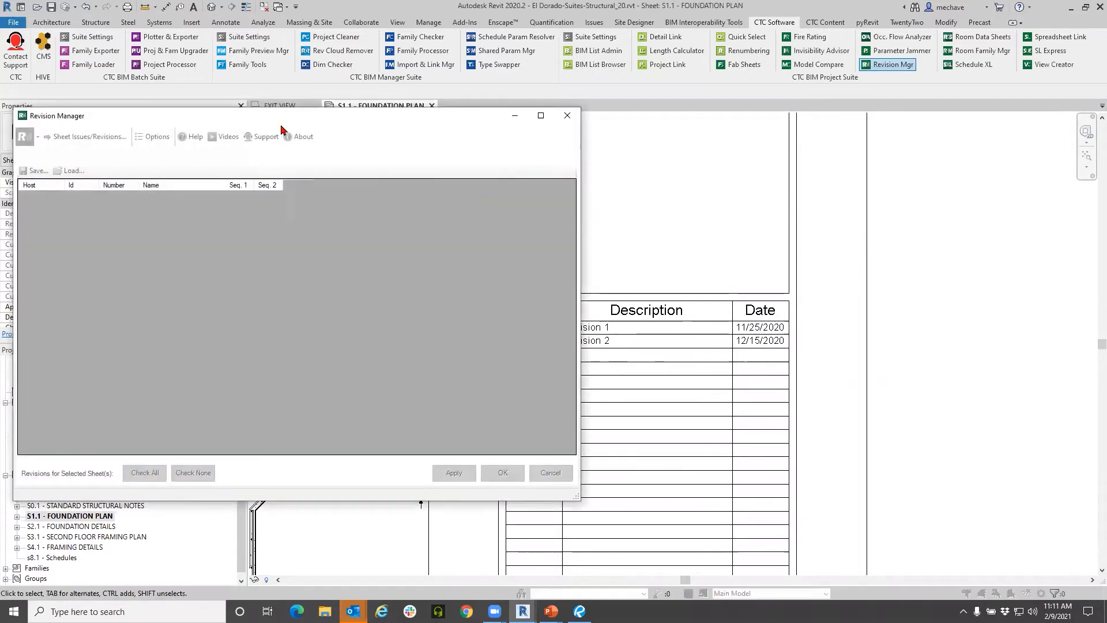
{"action": "left_click_drag", "start_coordinate": [287, 124], "coordinate": [393, 119]}
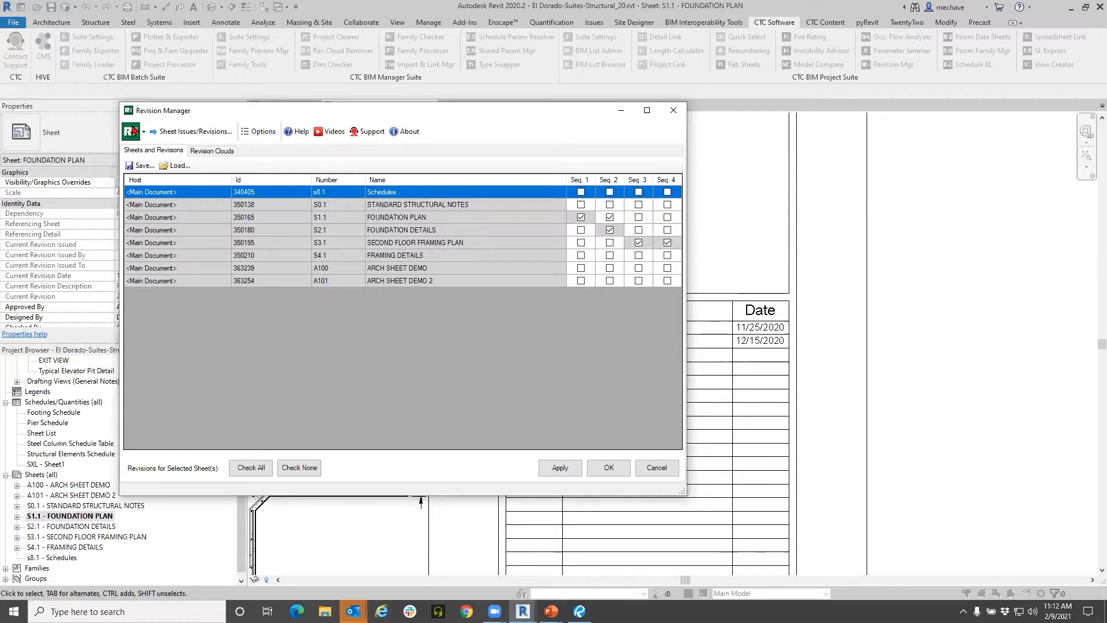
{"action": "left_click", "coordinate": [141, 165]}
{"action": "left_click_drag", "start_coordinate": [314, 162], "coordinate": [257, 134]}
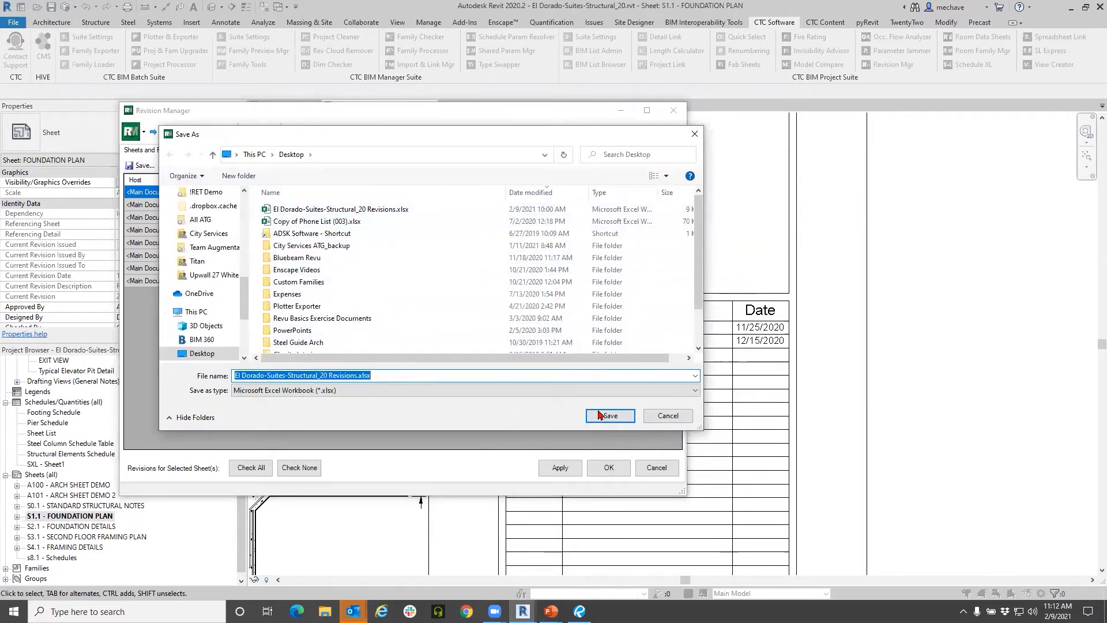
{"action": "left_click", "coordinate": [355, 375]}
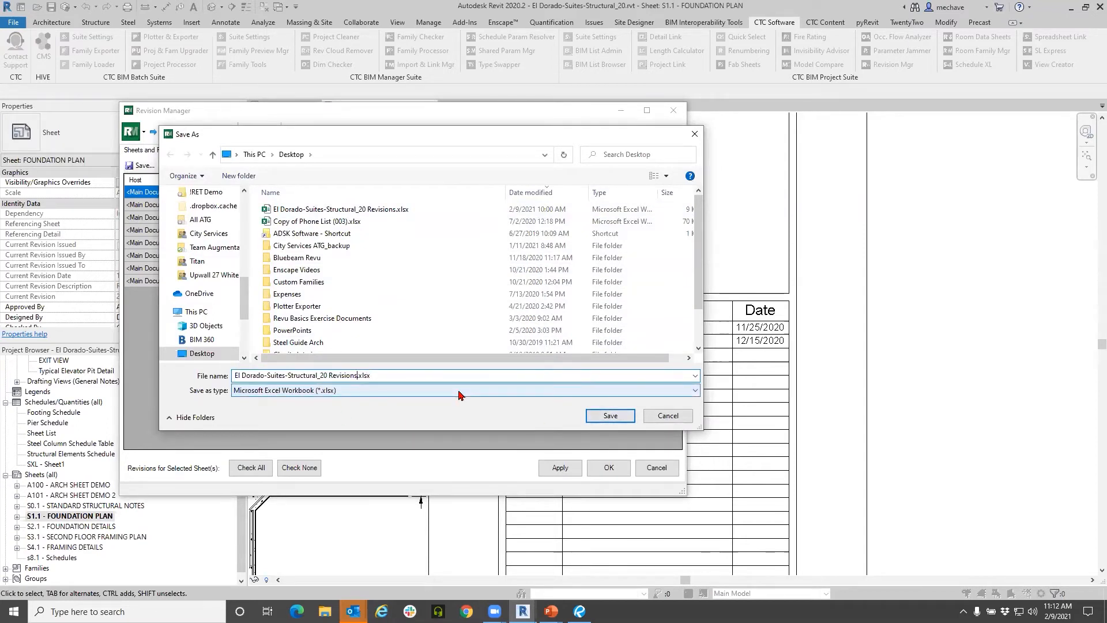
{"action": "type", "text": "2"}
{"action": "left_click", "coordinate": [601, 418]}
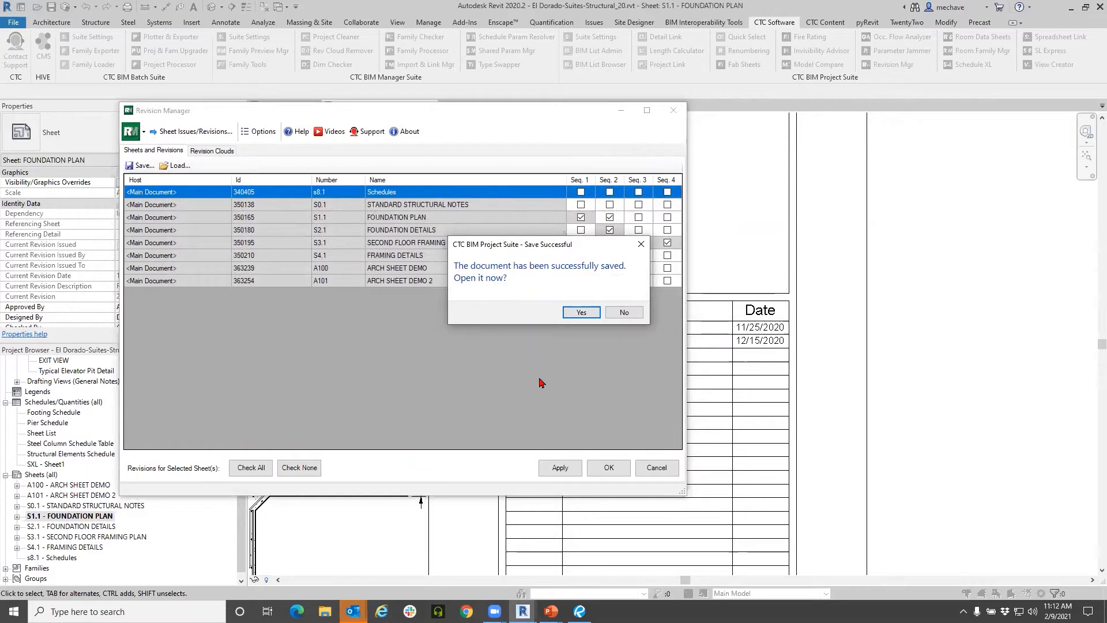
- Open the saved workbook in Excel, enlarge its window and widen the Name and Id columns
{"action": "left_click", "coordinate": [581, 312]}
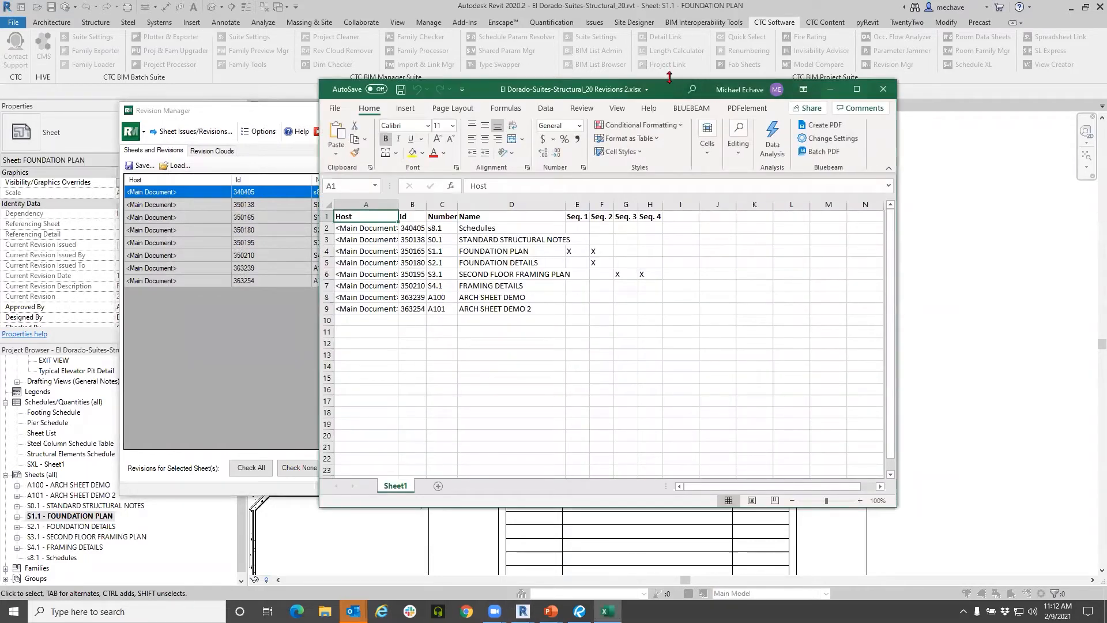
{"action": "left_click_drag", "start_coordinate": [675, 86], "coordinate": [527, 78]}
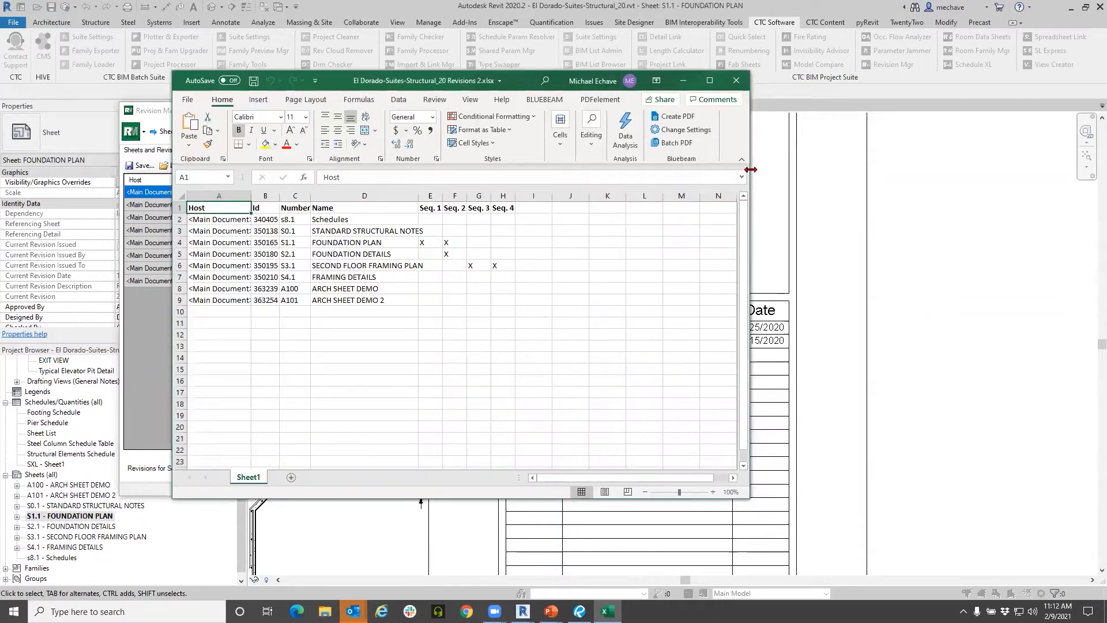
{"action": "left_click_drag", "start_coordinate": [751, 169], "coordinate": [933, 169]}
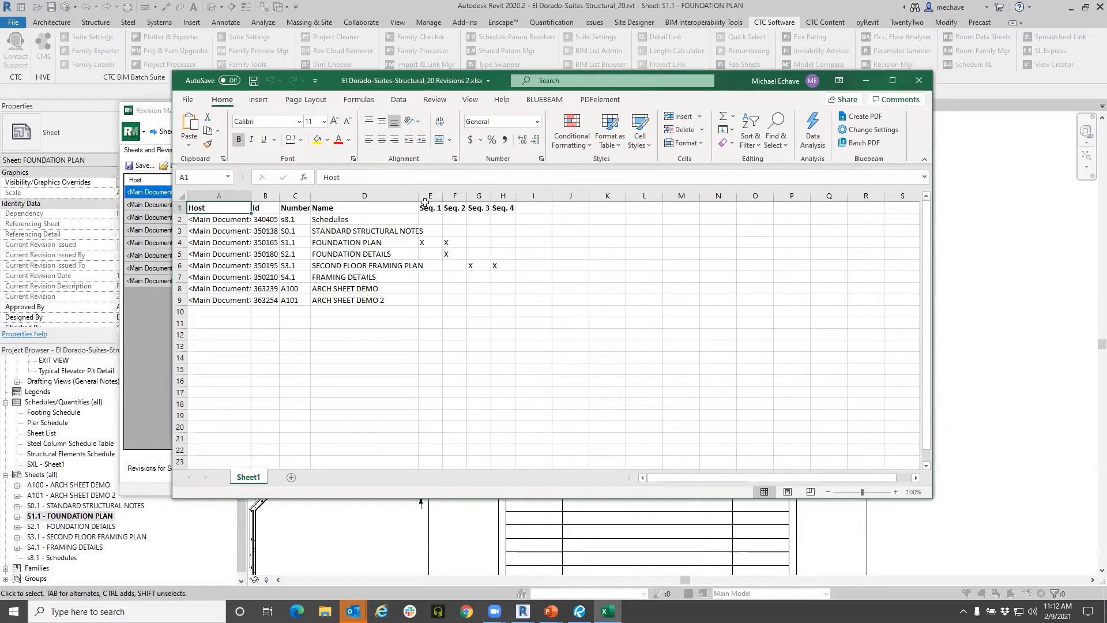
{"action": "left_click_drag", "start_coordinate": [420, 196], "coordinate": [475, 196]}
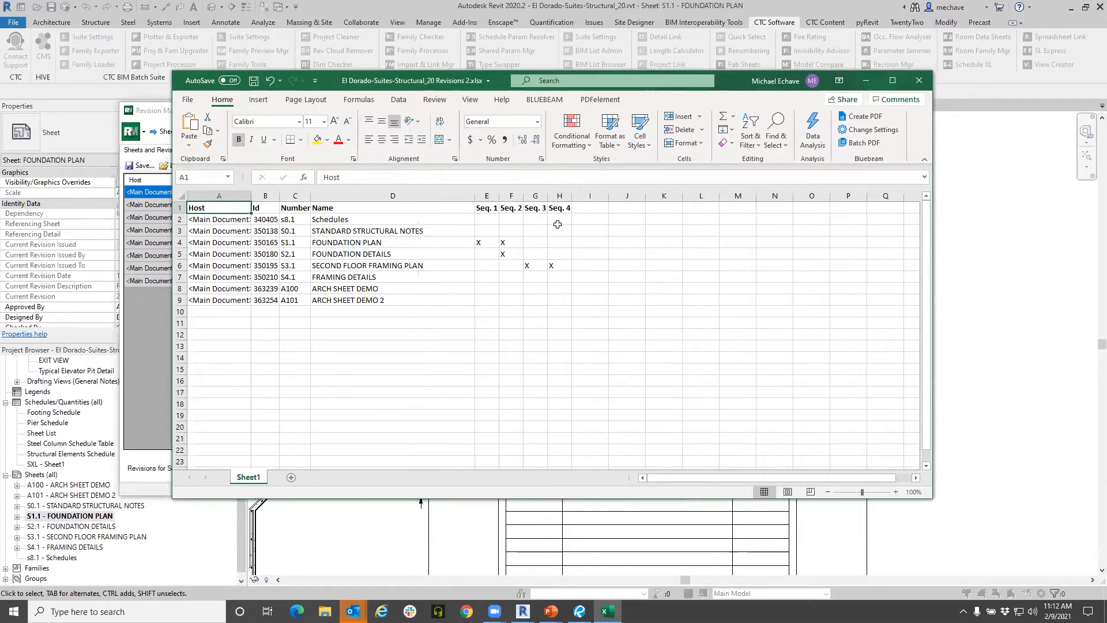
{"action": "left_click_drag", "start_coordinate": [279, 196], "coordinate": [294, 196]}
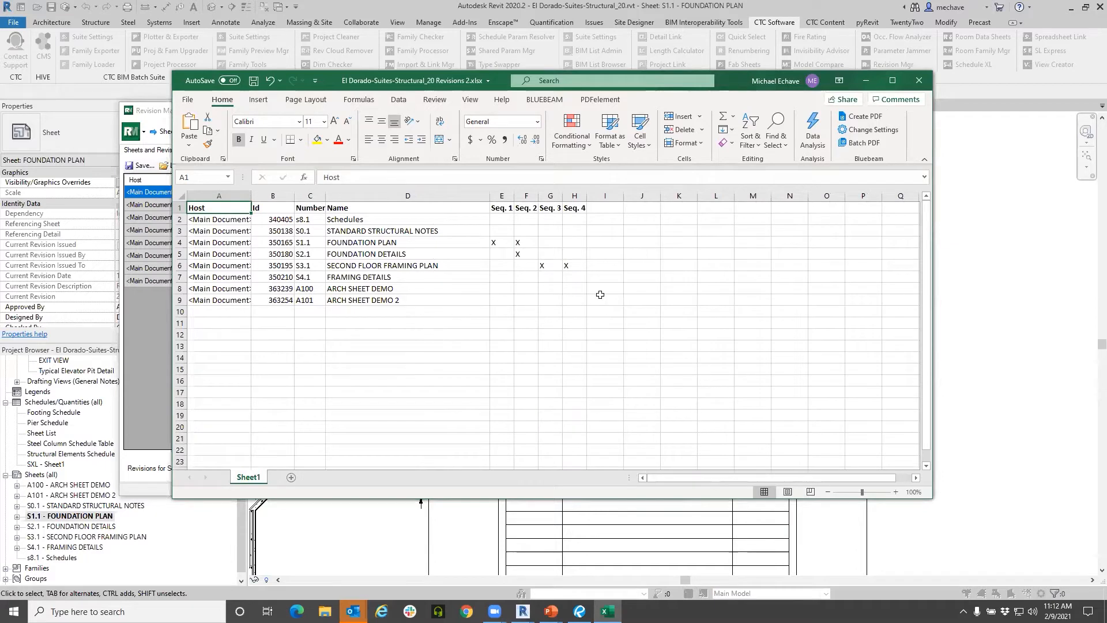
- Mark an X for S4.1 FRAMING DETAILS under Seq. 1 and for S0.1 STANDARD STRUCTURAL NOTES under Seq. 4
{"action": "left_click", "coordinate": [506, 296]}
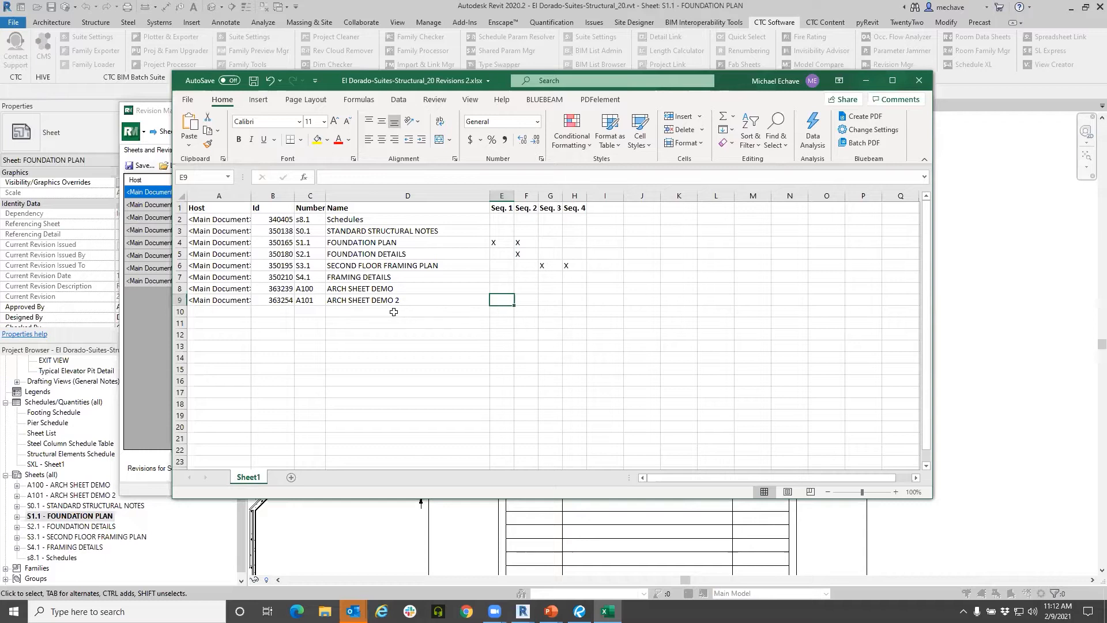
{"action": "left_click", "coordinate": [501, 276]}
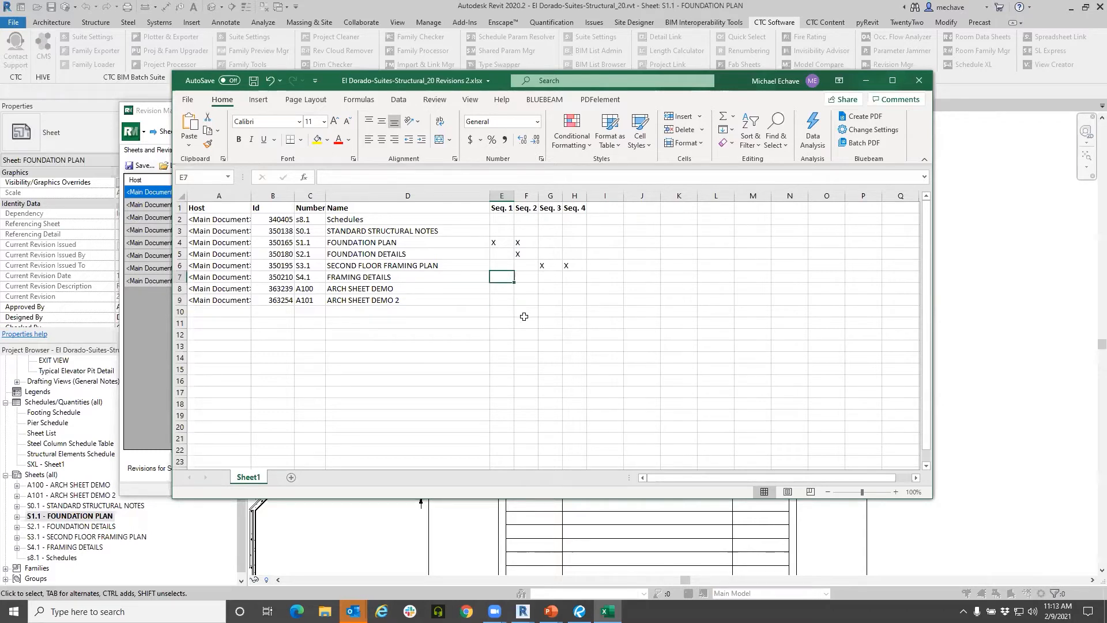
{"action": "type", "text": "X"}
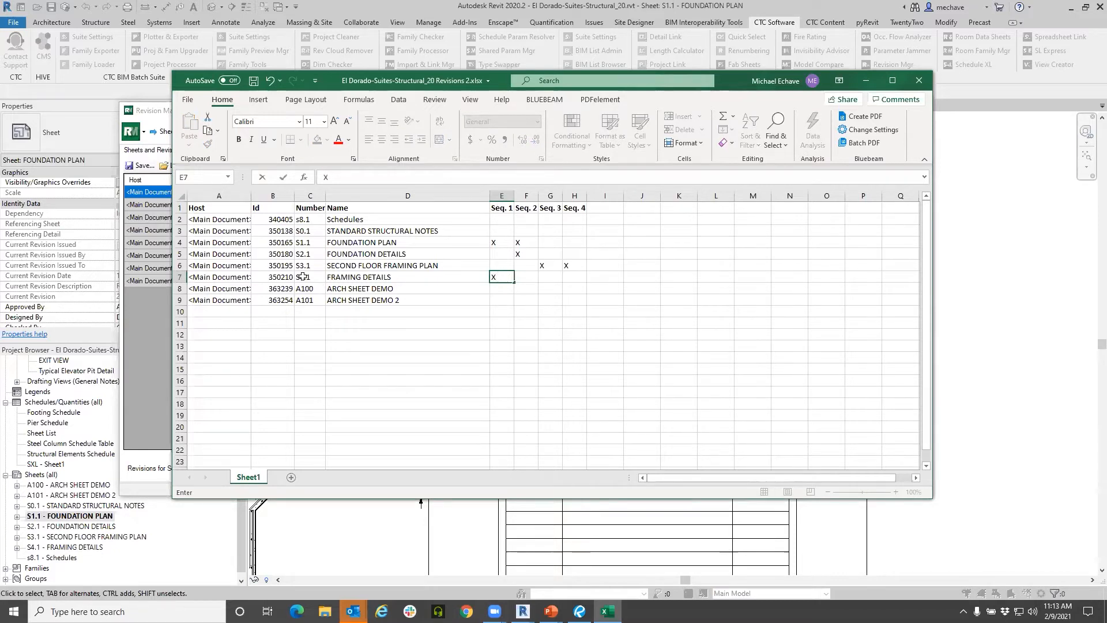
{"action": "left_click", "coordinate": [591, 357]}
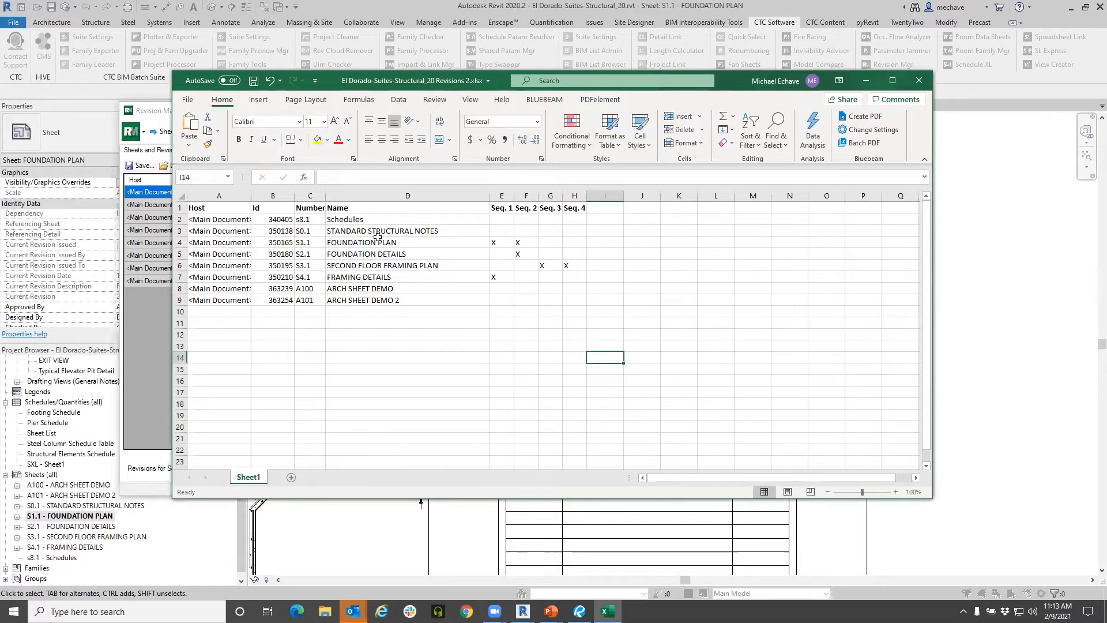
{"action": "left_click", "coordinate": [571, 229]}
{"action": "type", "text": "X"}
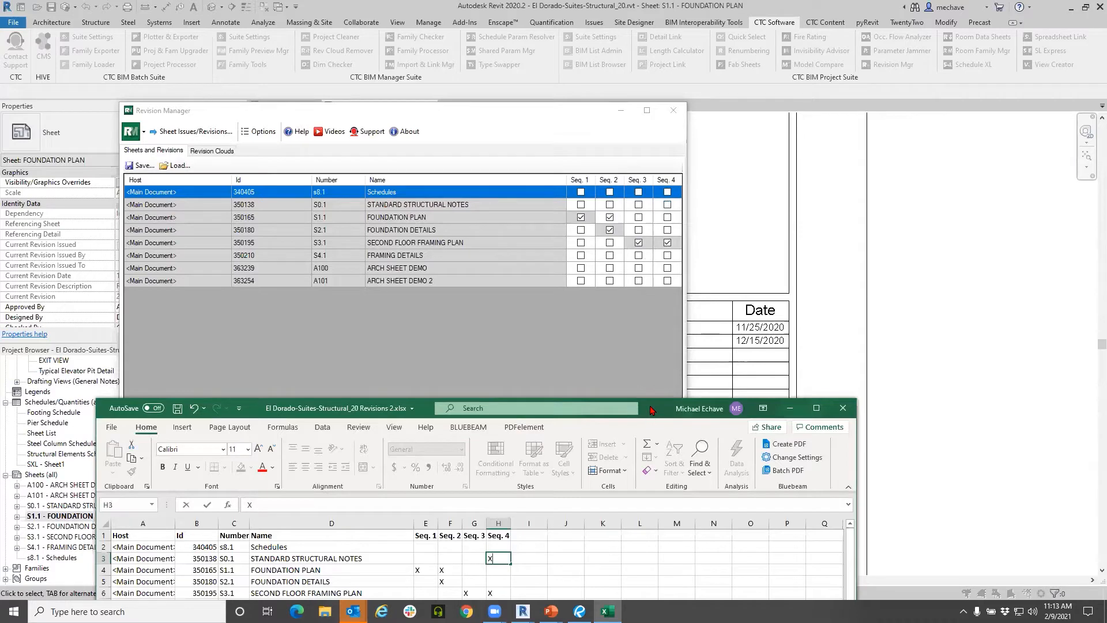
- Compare the edited workbook with Revision Manager's table, save the workbook and close it
{"action": "left_click_drag", "start_coordinate": [650, 410], "coordinate": [675, 236]}
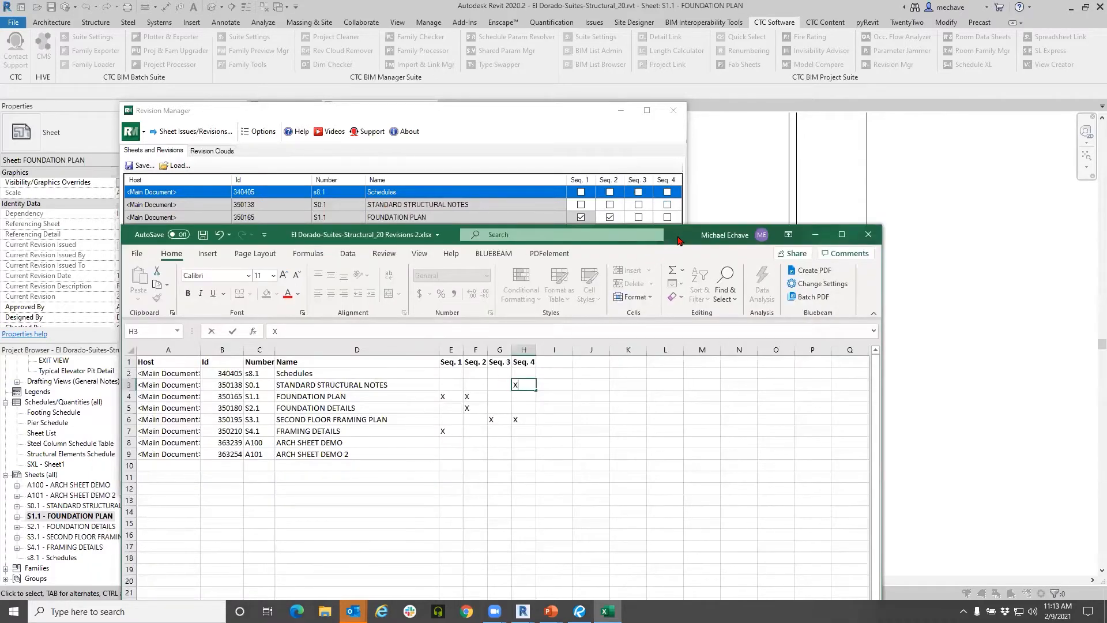
{"action": "left_click_drag", "start_coordinate": [680, 241], "coordinate": [670, 327]}
{"action": "left_click", "coordinate": [580, 255]}
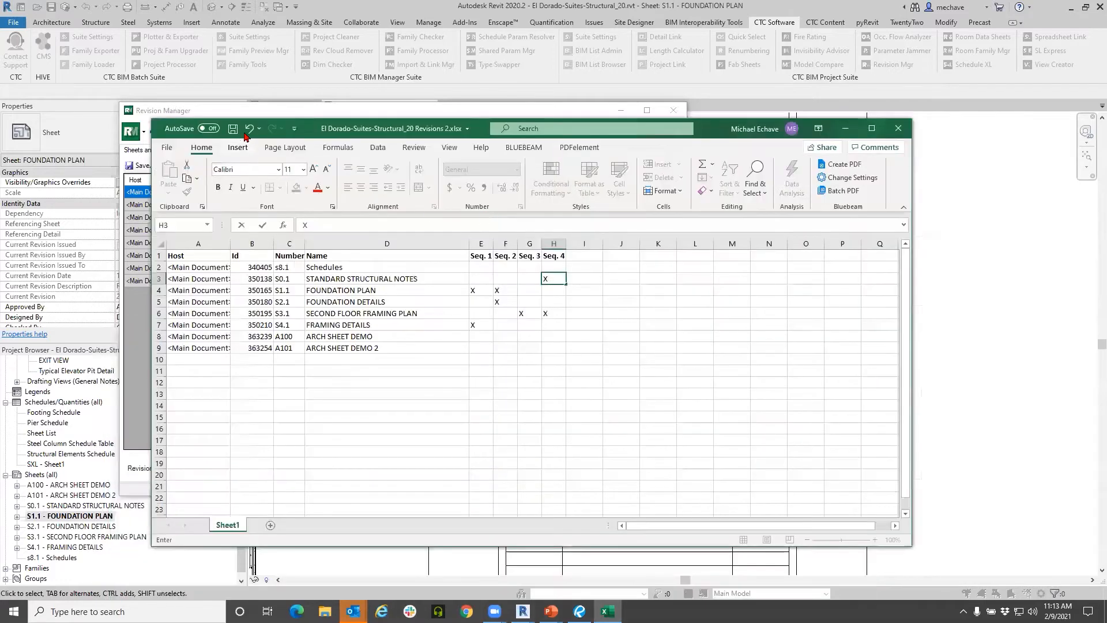
{"action": "left_click", "coordinate": [232, 128]}
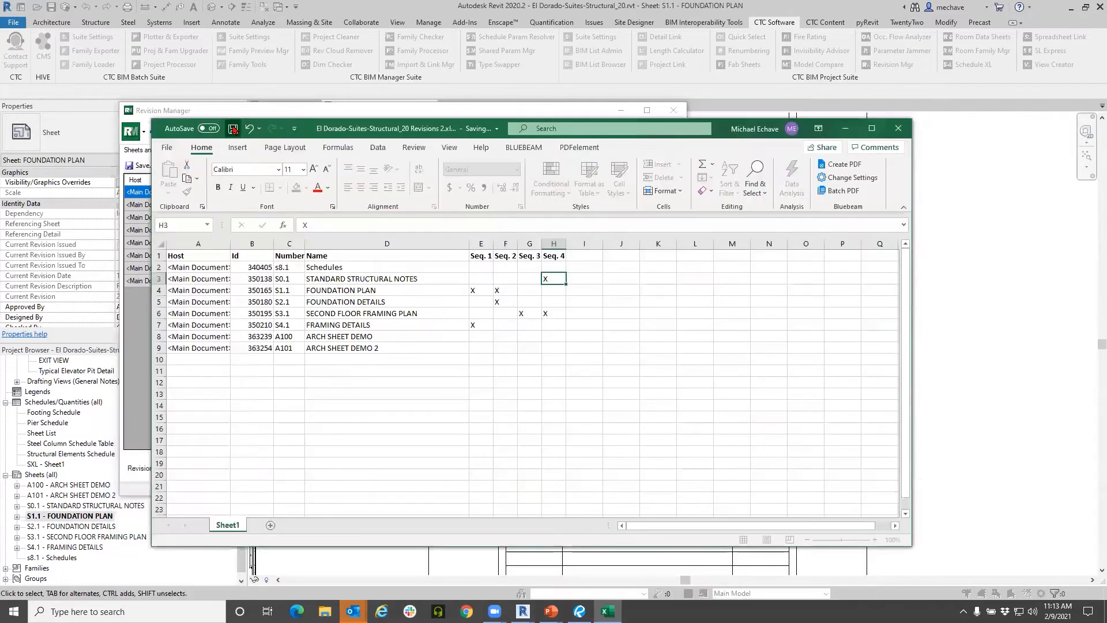
{"action": "left_click", "coordinate": [898, 129]}
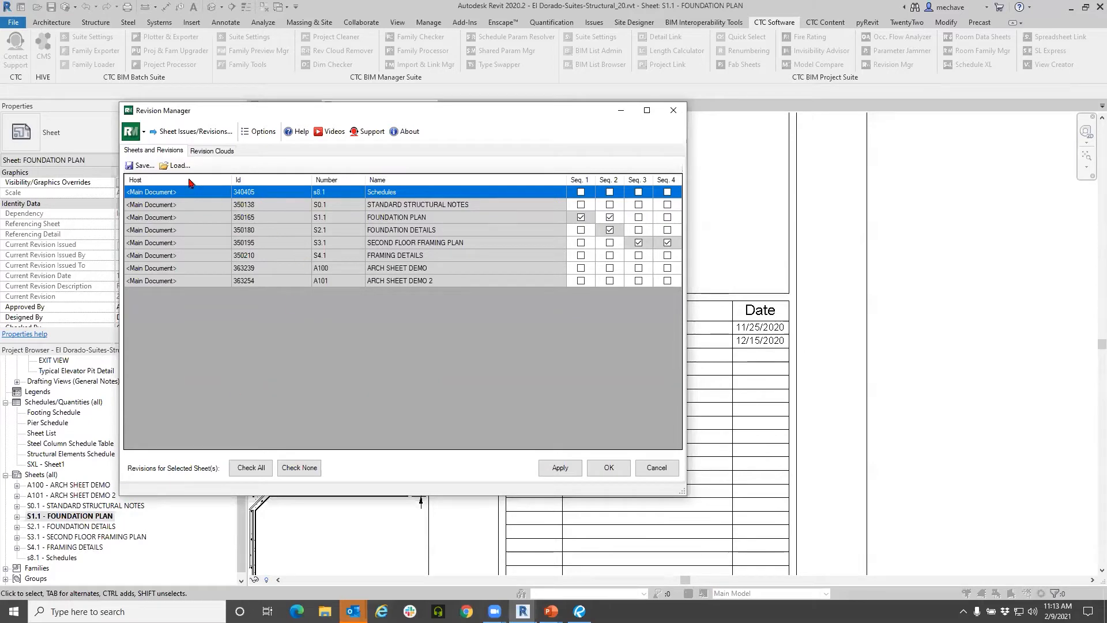
- Load El Dorado-Suites-Structural_20 Revisions 2.xlsx into Revision Manager, check the imported sheet revisions and apply them
{"action": "left_click", "coordinate": [176, 167]}
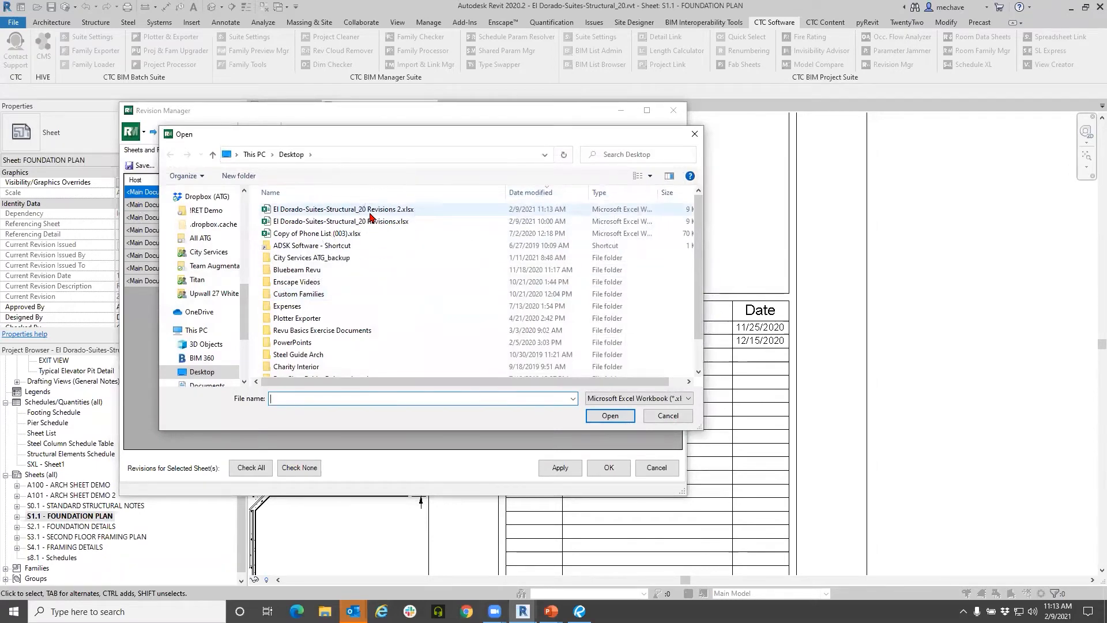
{"action": "left_click", "coordinate": [370, 210]}
{"action": "left_click", "coordinate": [602, 415]}
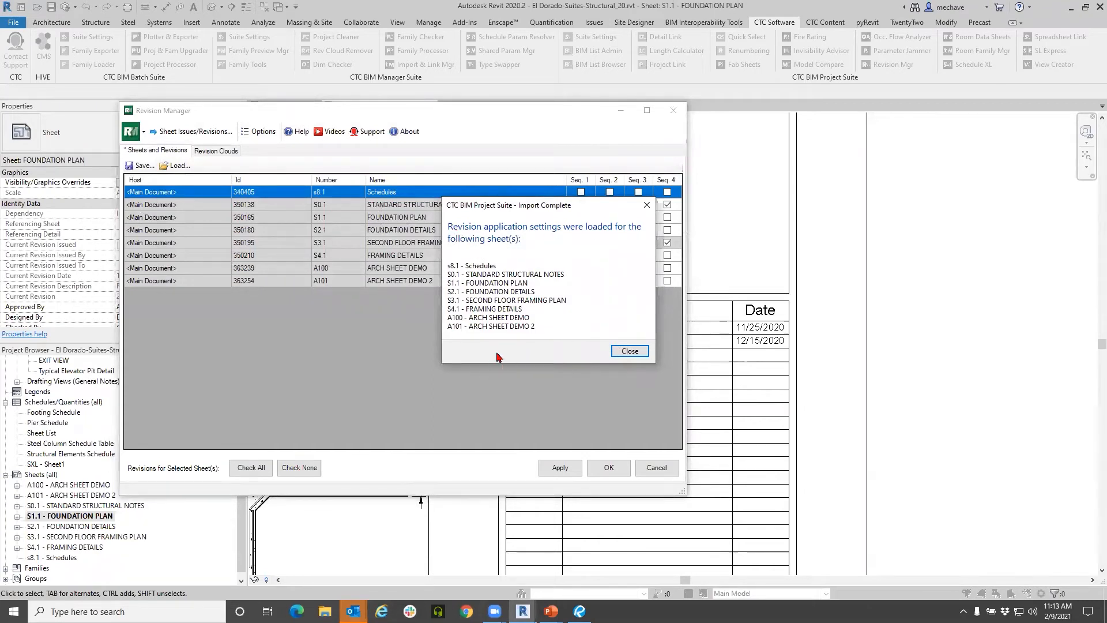
{"action": "left_click", "coordinate": [629, 351]}
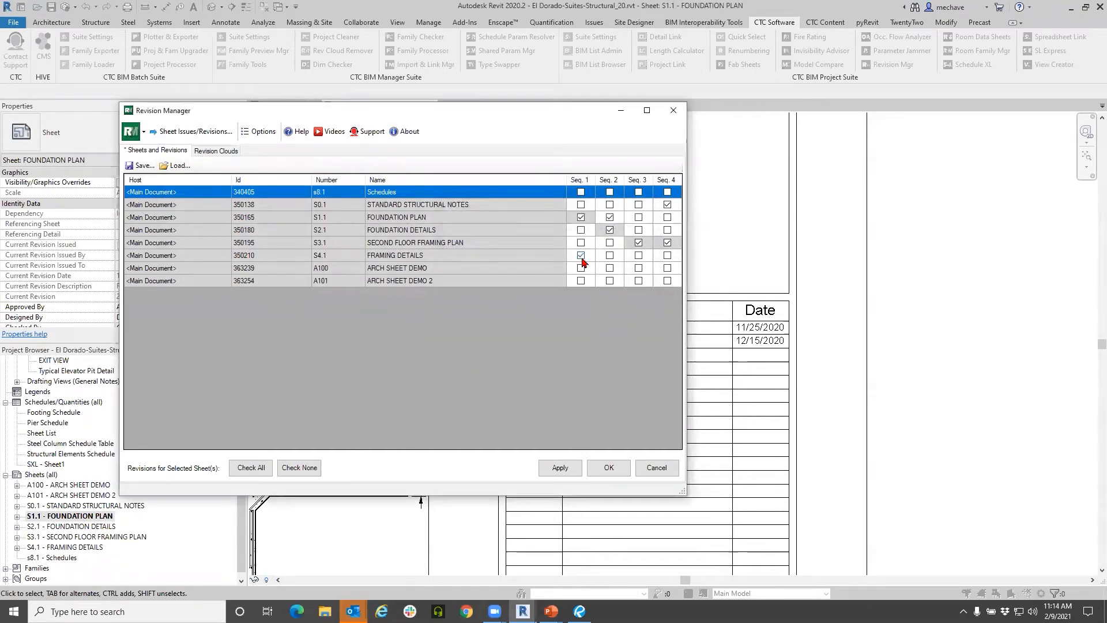
{"action": "left_click", "coordinate": [667, 205]}
{"action": "left_click", "coordinate": [554, 468]}
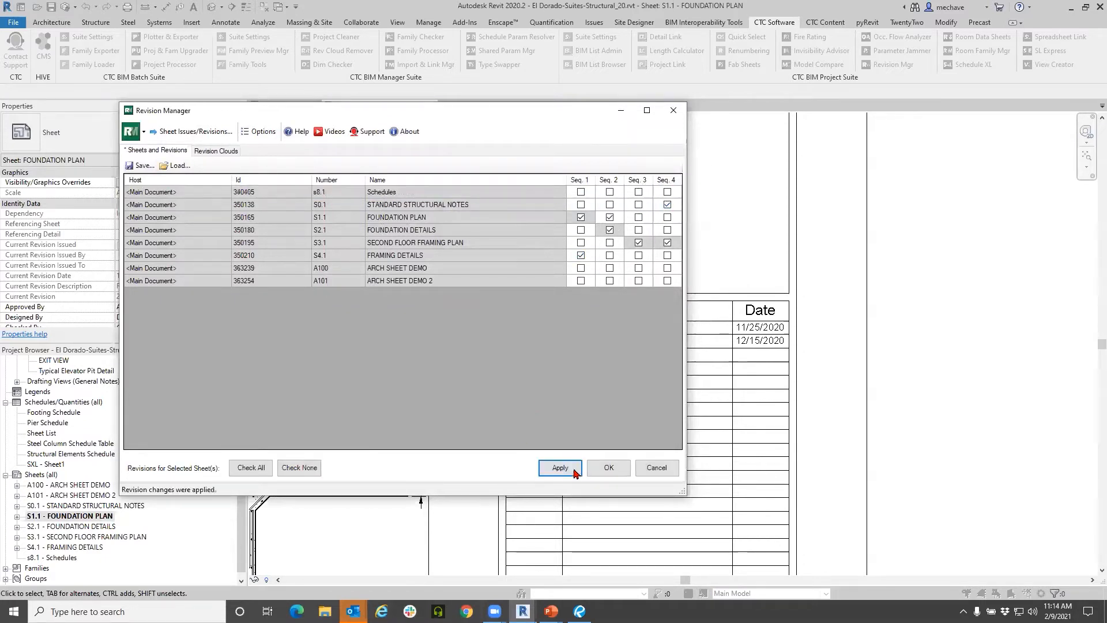
- Close Revision Manager and check the revision schedule on sheet S0.1 STANDARD STRUCTURAL NOTES
{"action": "left_click", "coordinate": [608, 467]}
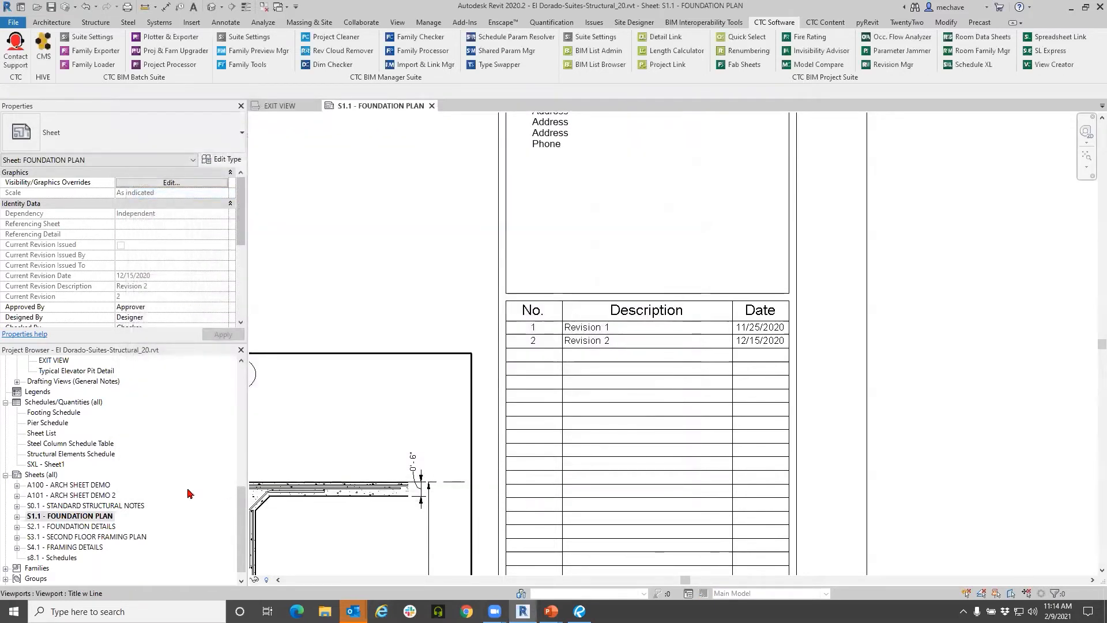
{"action": "left_click", "coordinate": [88, 507]}
{"action": "middle_click_drag", "start_coordinate": [848, 425], "coordinate": [531, 408]}
{"action": "scroll", "coordinate": [624, 355], "scroll_direction": "up", "scroll_amount": 4}
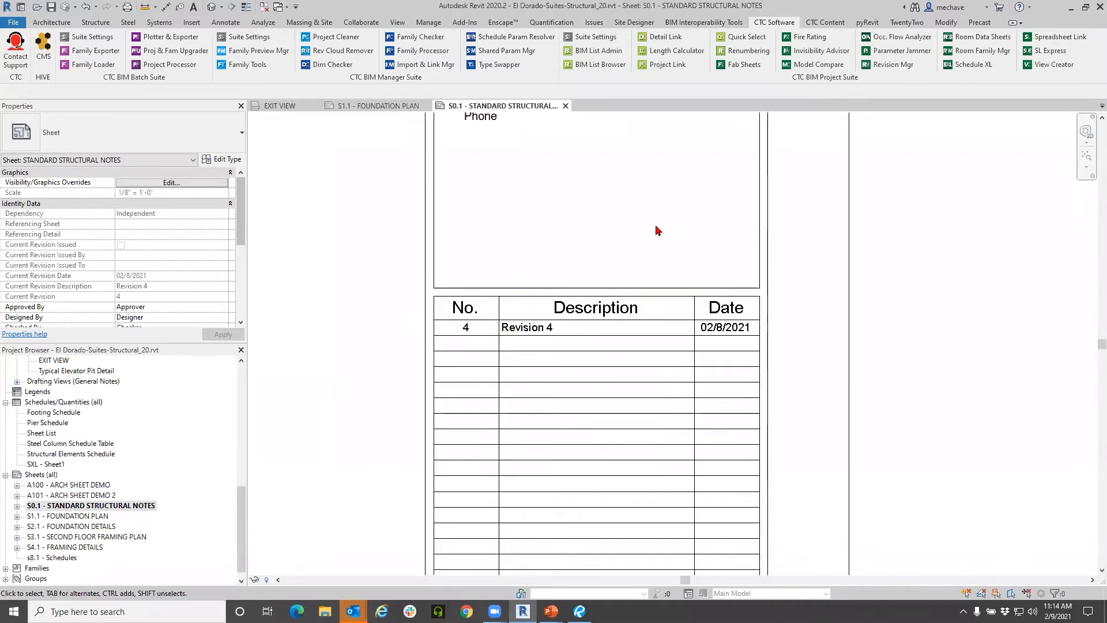
- Reopen Revision Manager, review the project's Sheet Issues/Revisions settings and leave them without changes
{"action": "left_click", "coordinate": [880, 66]}
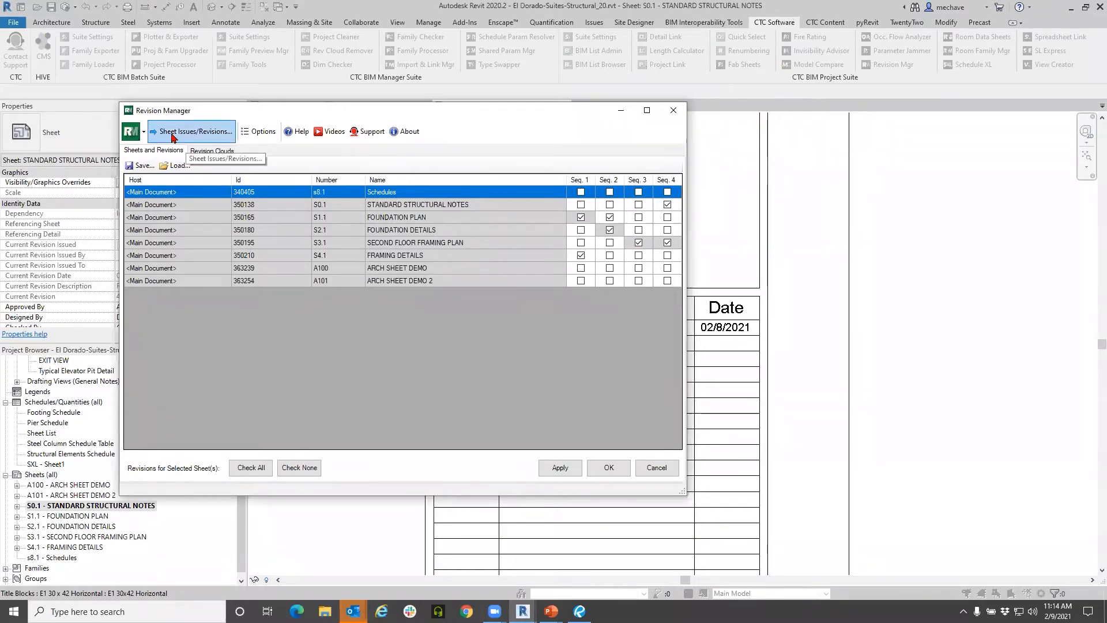
{"action": "left_click", "coordinate": [195, 132]}
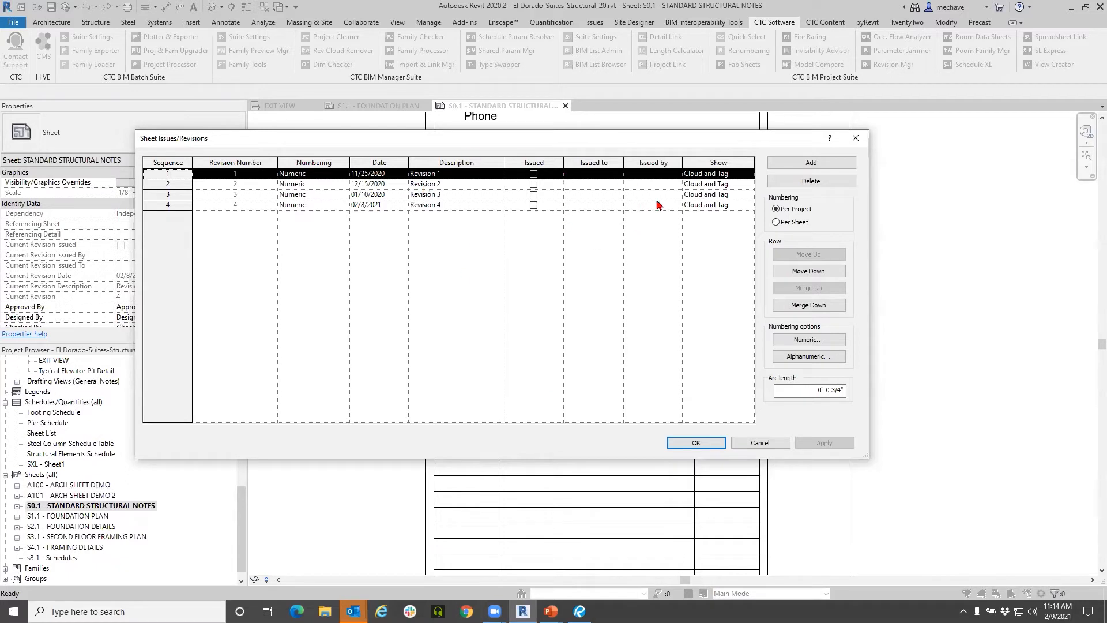
{"action": "left_click", "coordinate": [759, 444]}
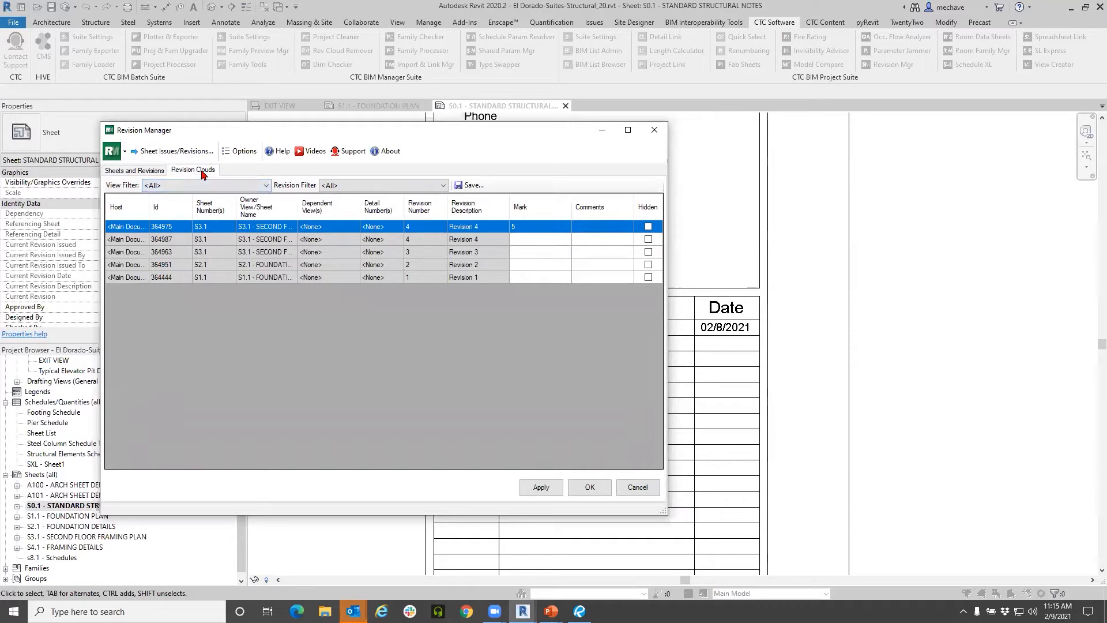
- Review the view and revision filter choices for the revision clouds, keep both at <All>, and close Revision Manager
{"action": "left_click", "coordinate": [190, 185]}
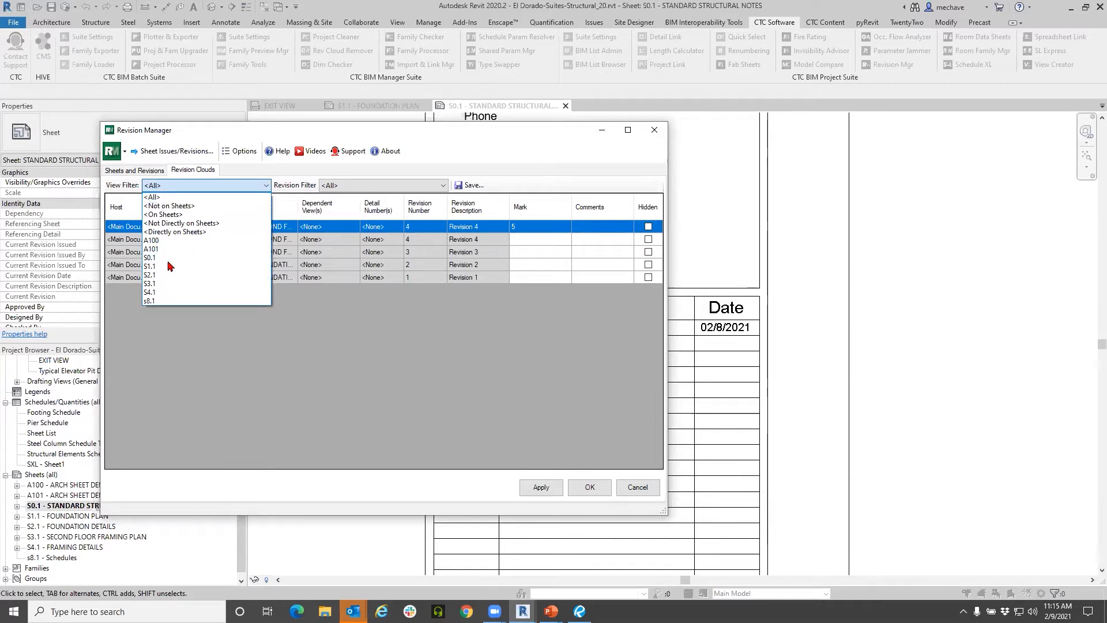
{"action": "left_click", "coordinate": [175, 197]}
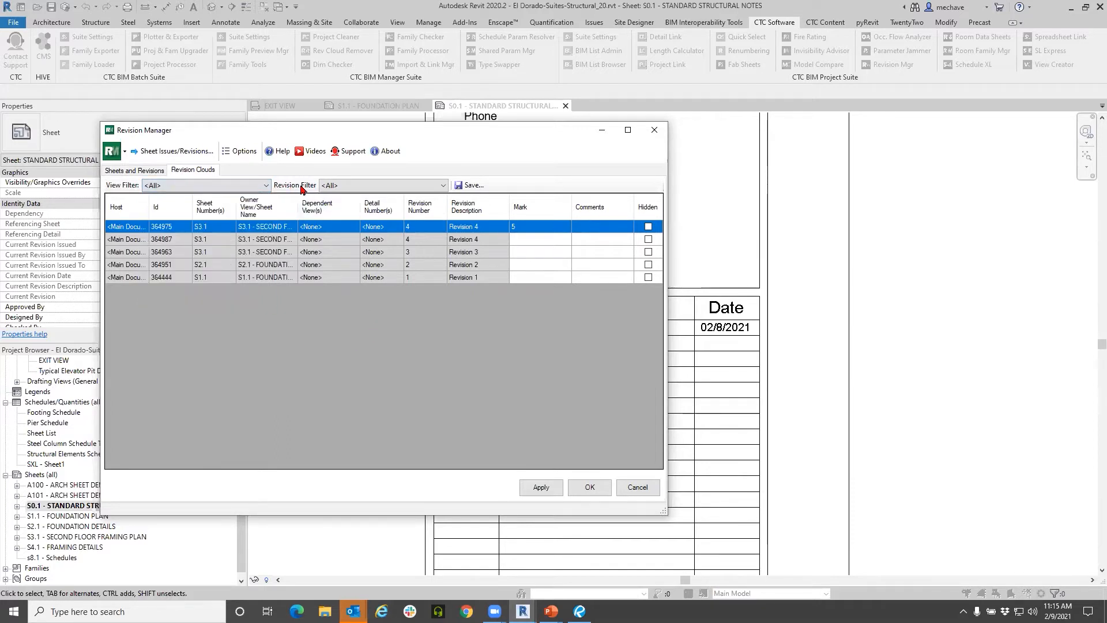
{"action": "left_click", "coordinate": [352, 187]}
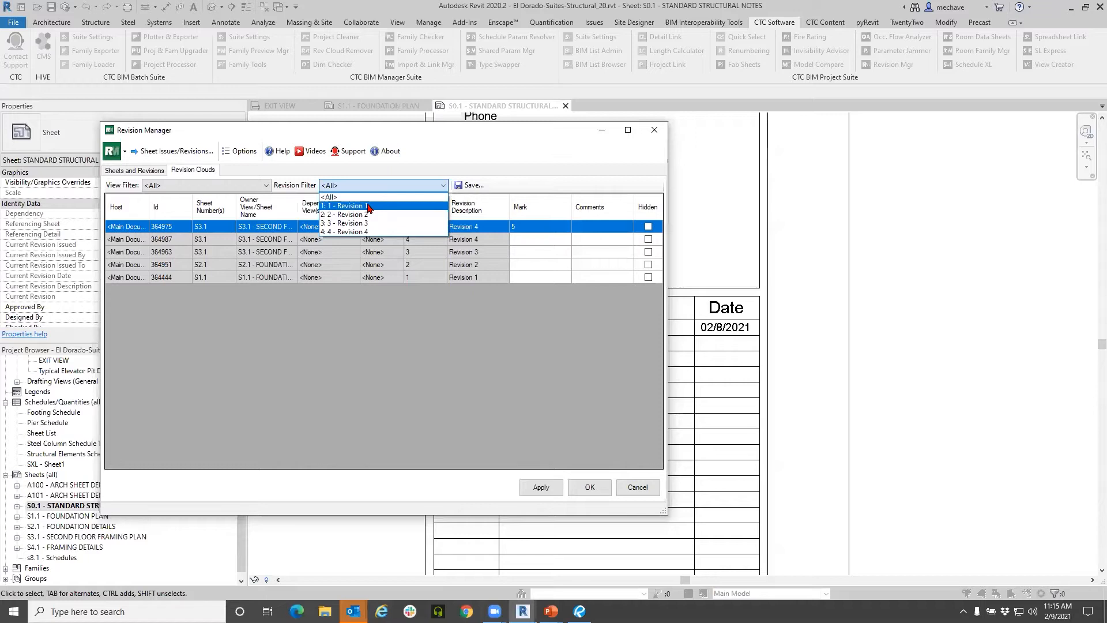
{"action": "left_click", "coordinate": [377, 363]}
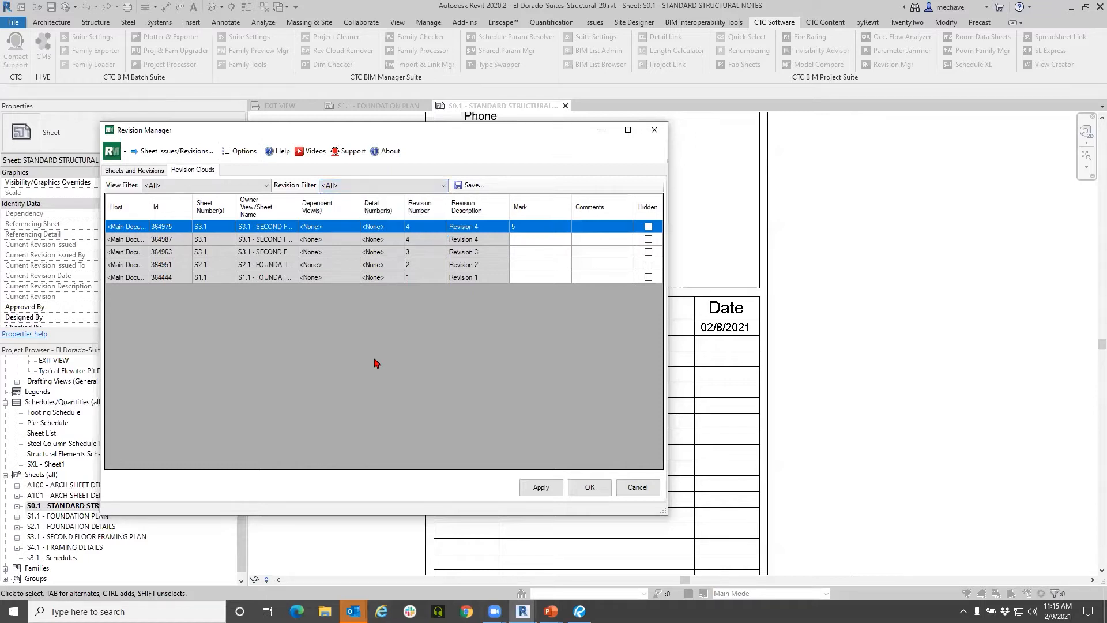
{"action": "key", "text": "Escape"}
- Switch to sheet S1.1 FOUNDATION PLAN and place Revision Manager's list of revision clouds beside the clouded footing
{"action": "scroll", "coordinate": [529, 340], "scroll_direction": "down", "scroll_amount": 5}
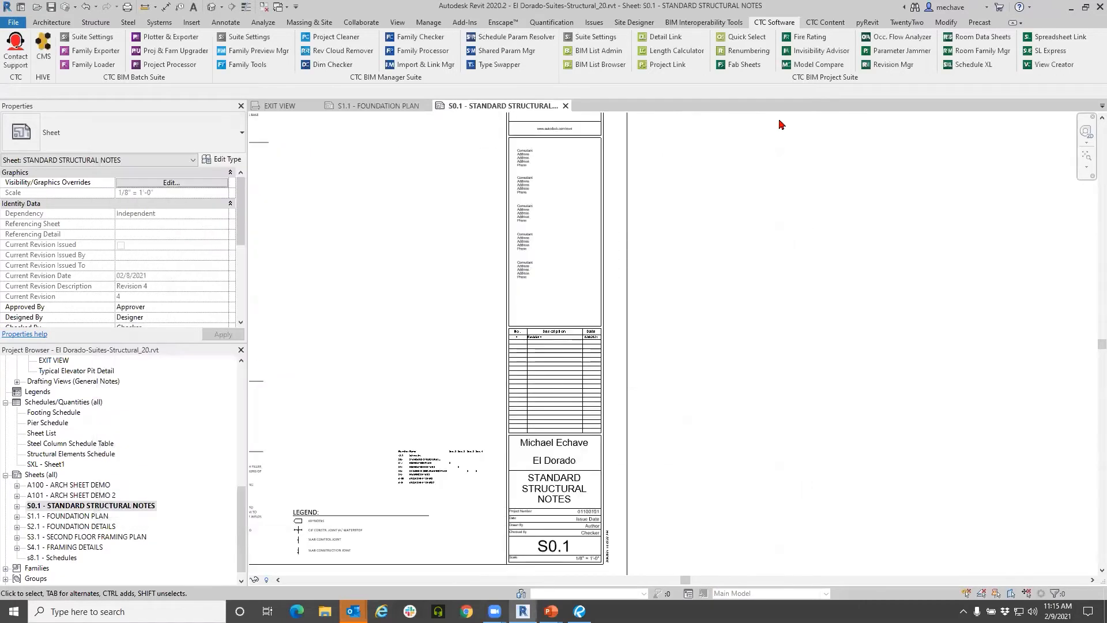
{"action": "key", "text": "ctrl+Tab"}
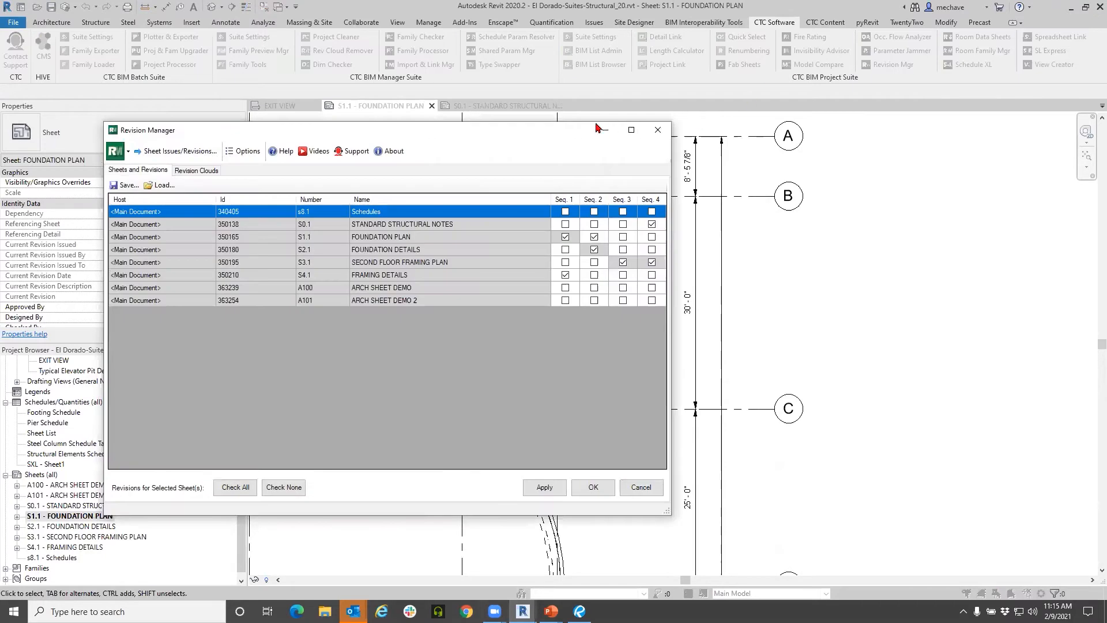
{"action": "left_click_drag", "start_coordinate": [390, 136], "coordinate": [772, 85]}
{"action": "left_click", "coordinate": [579, 117]}
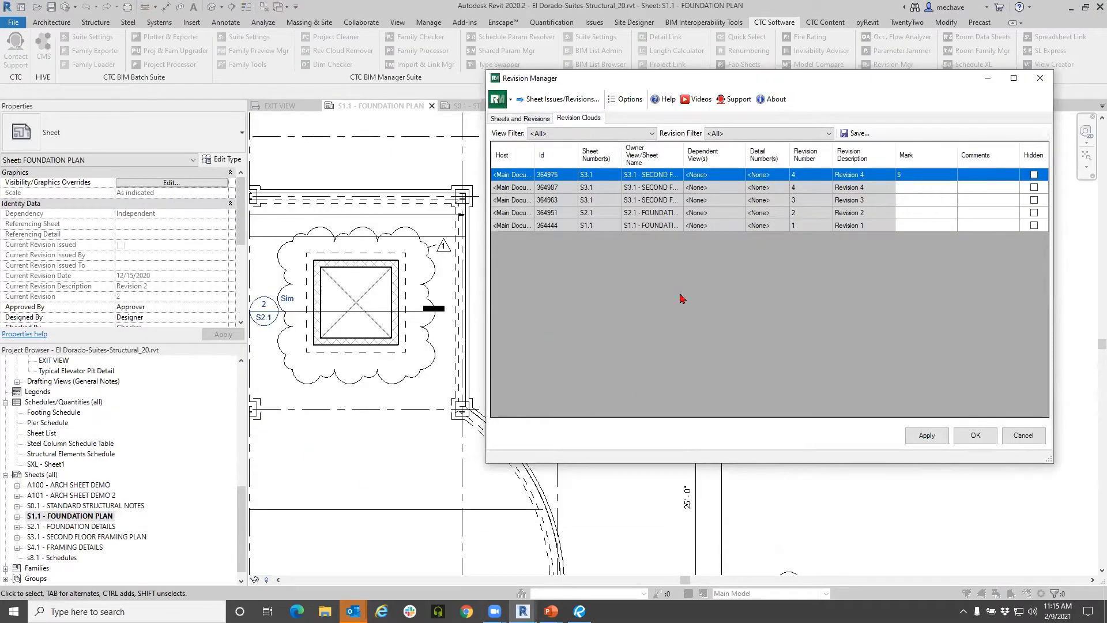
- Set the Revision 1 cloud on sheet S1.1 to hidden, apply the change and close Revision Manager
{"action": "left_click", "coordinate": [562, 226]}
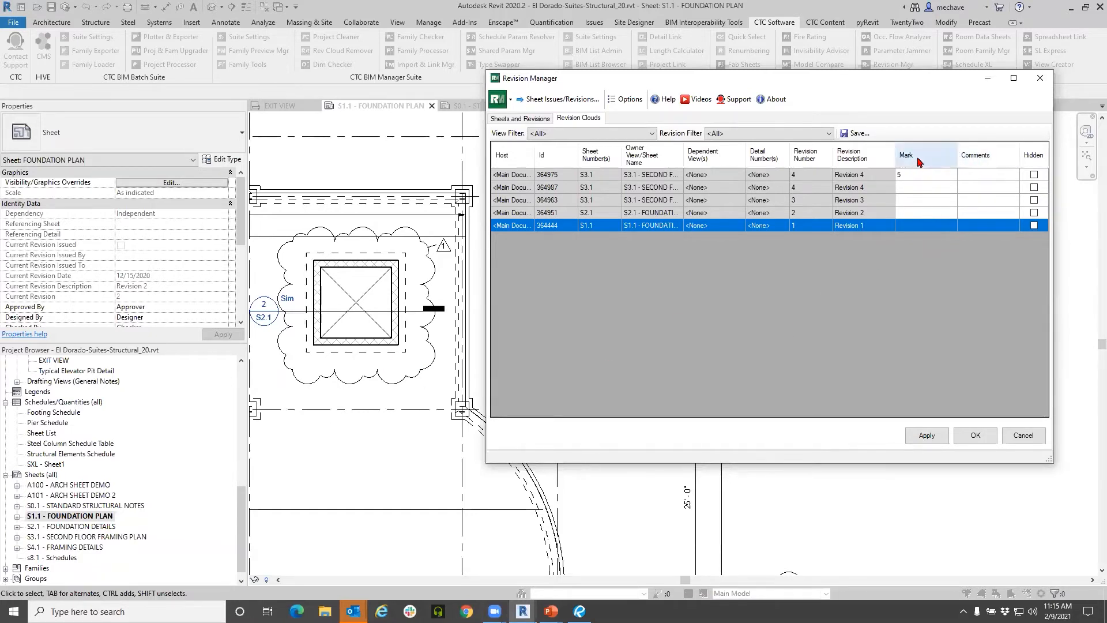
{"action": "left_click", "coordinate": [917, 226]}
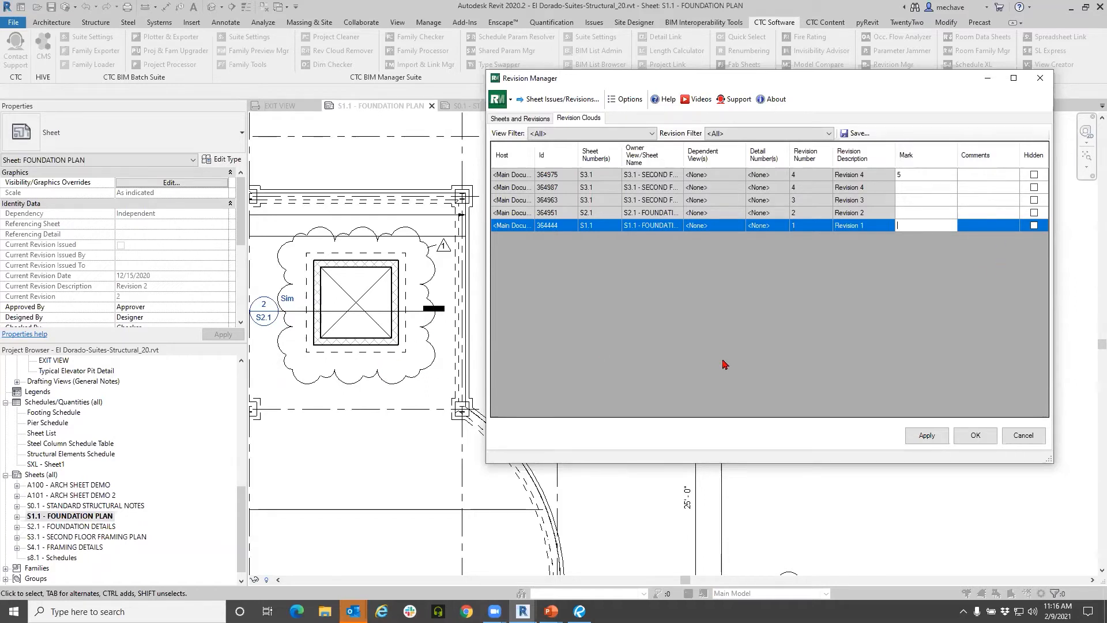
{"action": "left_click", "coordinate": [1034, 226]}
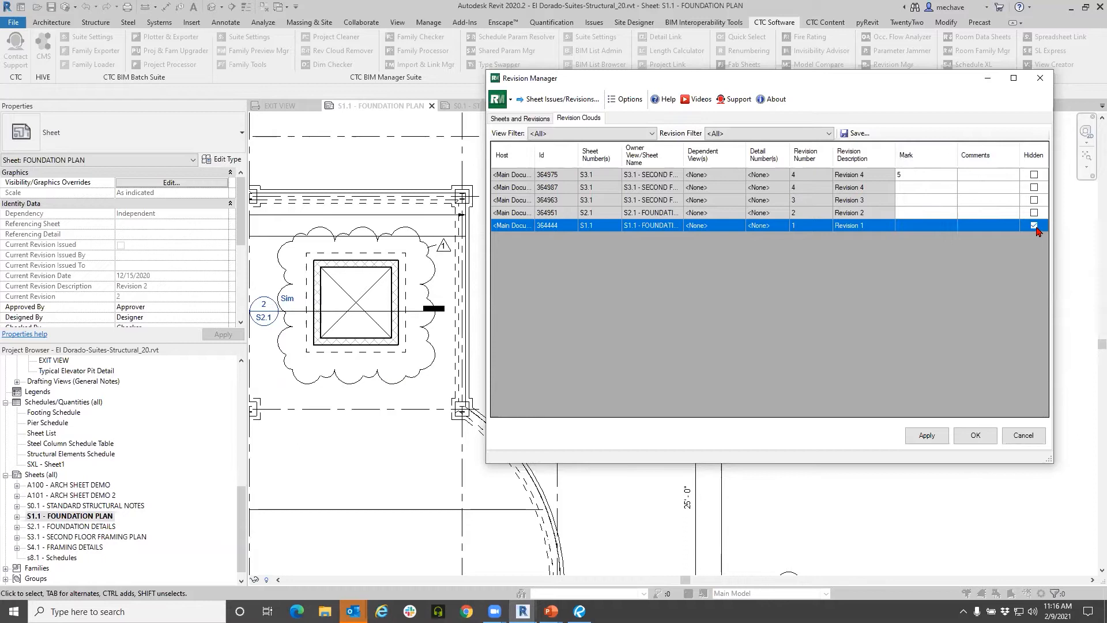
{"action": "left_click", "coordinate": [924, 436]}
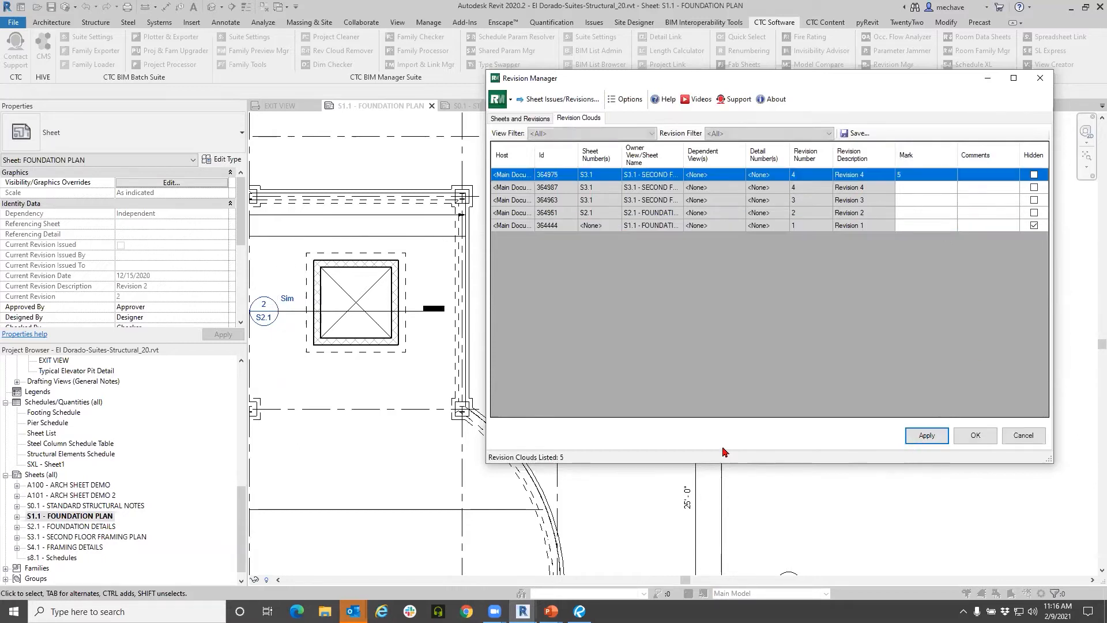
{"action": "left_click", "coordinate": [974, 437]}
- Check the revision schedule on sheet S1.1, undo the cloud hiding and check the schedule again
{"action": "scroll", "coordinate": [407, 309], "scroll_direction": "down", "scroll_amount": 3}
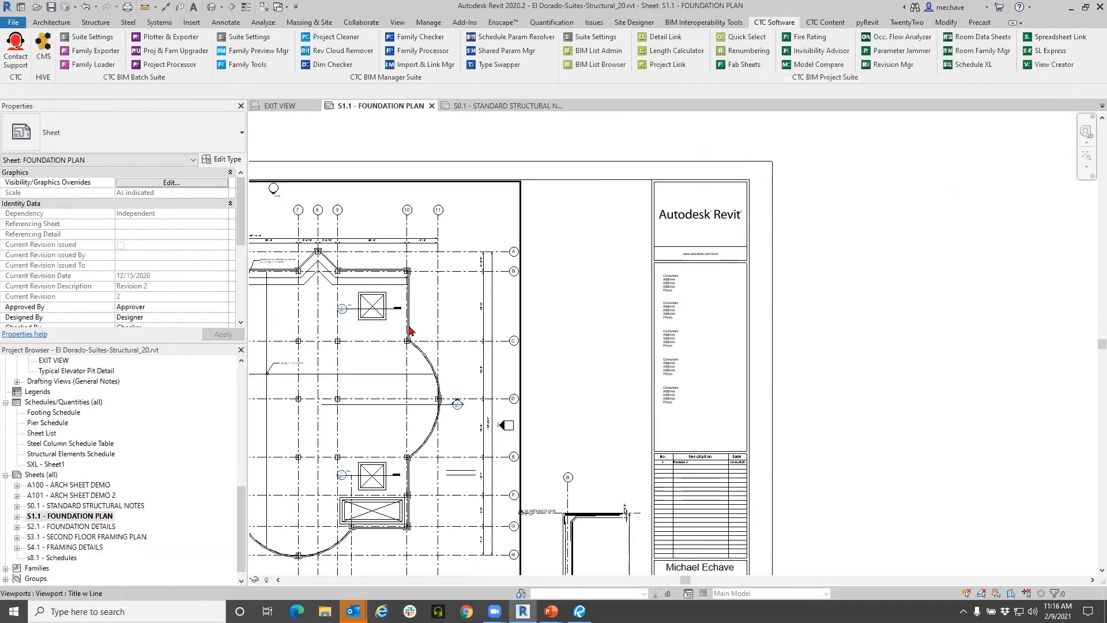
{"action": "scroll", "coordinate": [634, 386], "scroll_direction": "up", "scroll_amount": 5}
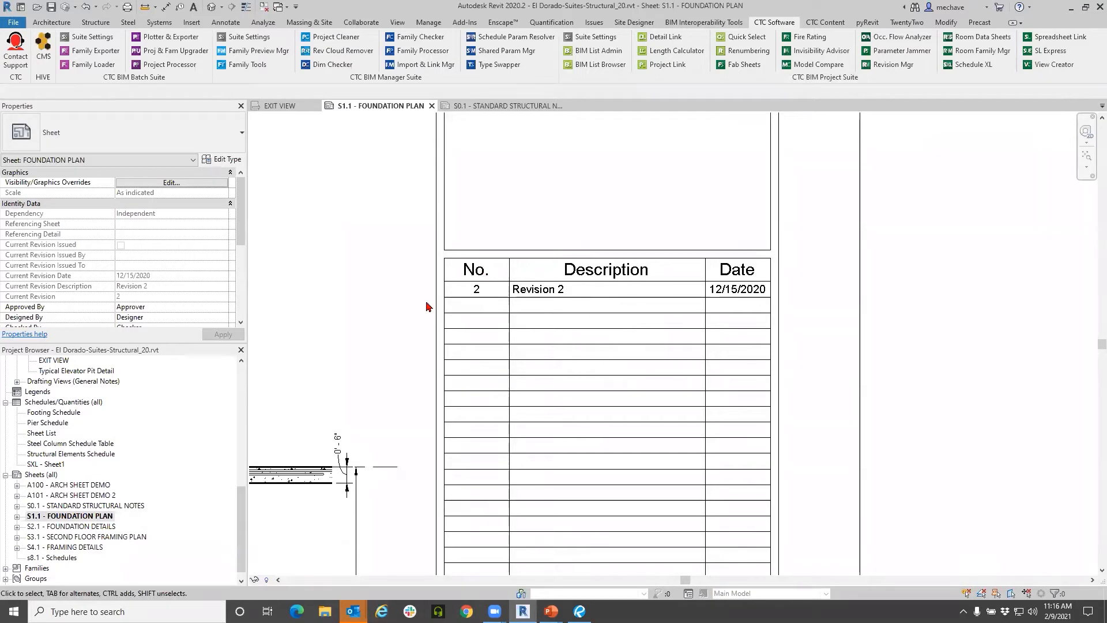
{"action": "key", "text": "z"}
{"action": "key", "text": "p"}
{"action": "scroll", "coordinate": [499, 373], "scroll_direction": "down", "scroll_amount": 4}
{"action": "scroll", "coordinate": [494, 339], "scroll_direction": "up", "scroll_amount": 3}
{"action": "middle_click_drag", "start_coordinate": [548, 318], "coordinate": [369, 187]}
{"action": "scroll", "coordinate": [462, 298], "scroll_direction": "down", "scroll_amount": 4}
{"action": "scroll", "coordinate": [740, 407], "scroll_direction": "up", "scroll_amount": 4}
{"action": "middle_click_drag", "start_coordinate": [740, 406], "coordinate": [640, 340]}
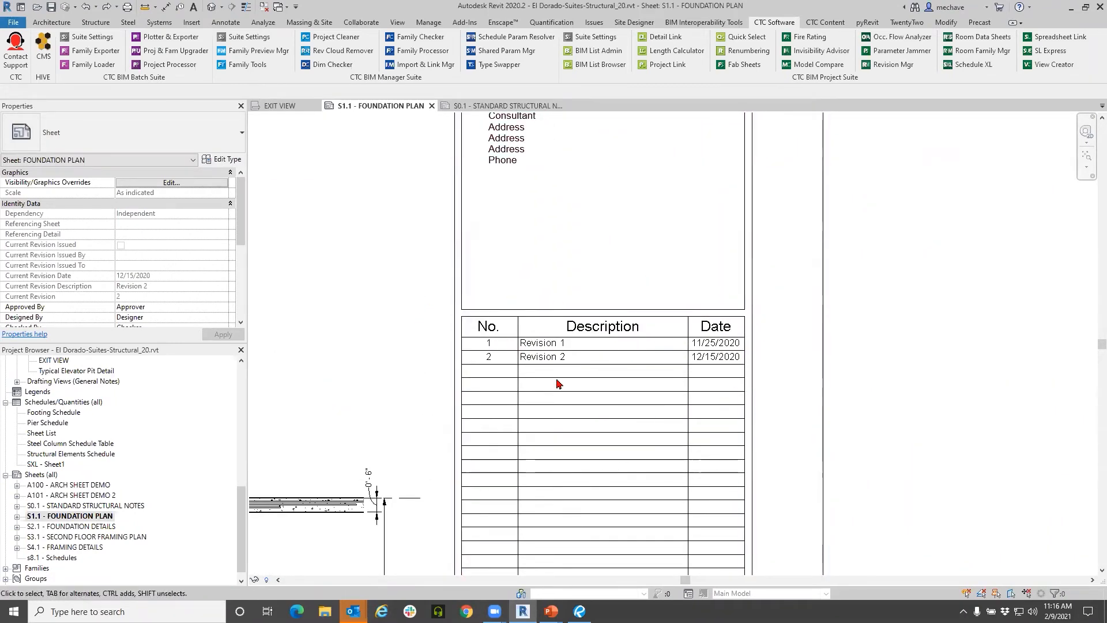
- Reopen Revision Manager clear of the plan's cloud and title block, then hide the Revision 1 cloud on sheet S1.1 and apply
{"action": "scroll", "coordinate": [554, 377], "scroll_direction": "down", "scroll_amount": 3}
{"action": "middle_click_drag", "start_coordinate": [418, 376], "coordinate": [562, 363]}
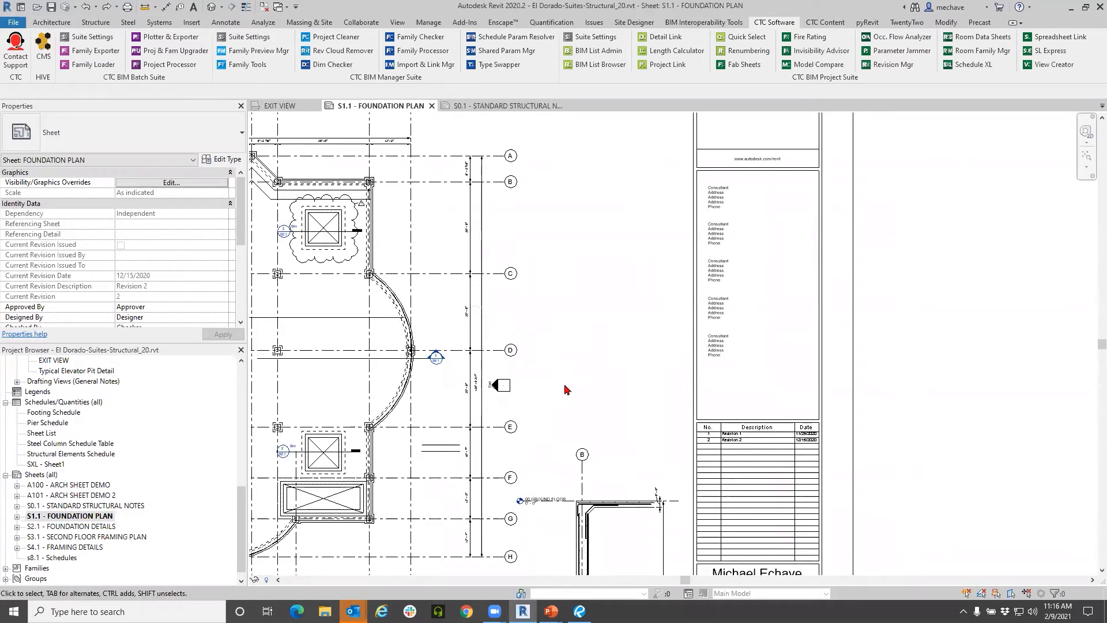
{"action": "middle_click_drag", "start_coordinate": [422, 279], "coordinate": [529, 308]}
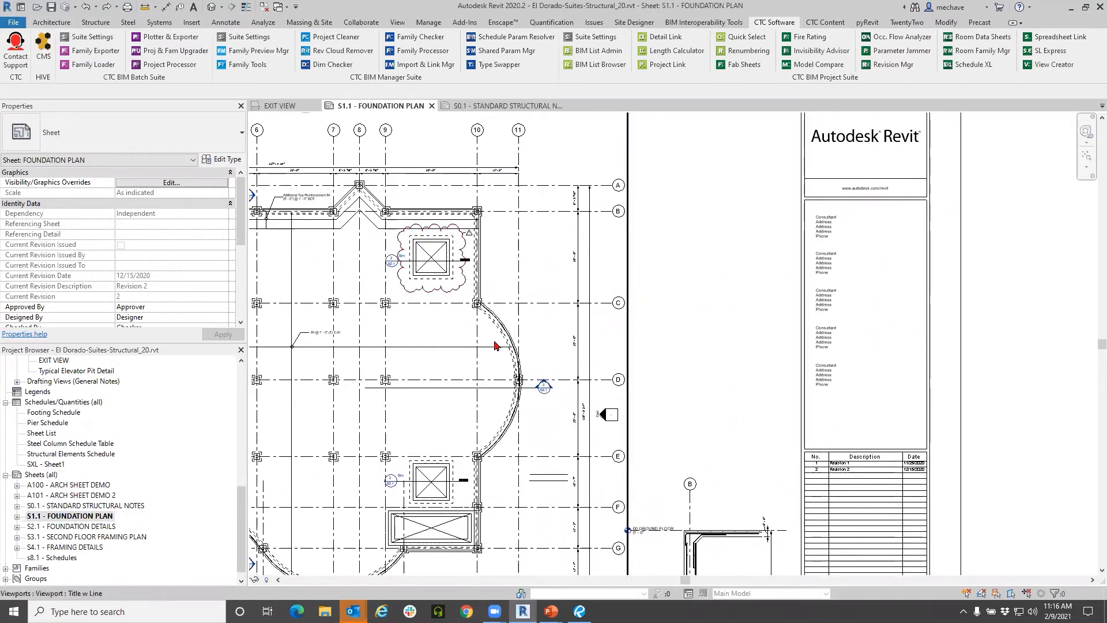
{"action": "scroll", "coordinate": [904, 505], "scroll_direction": "up", "scroll_amount": 1}
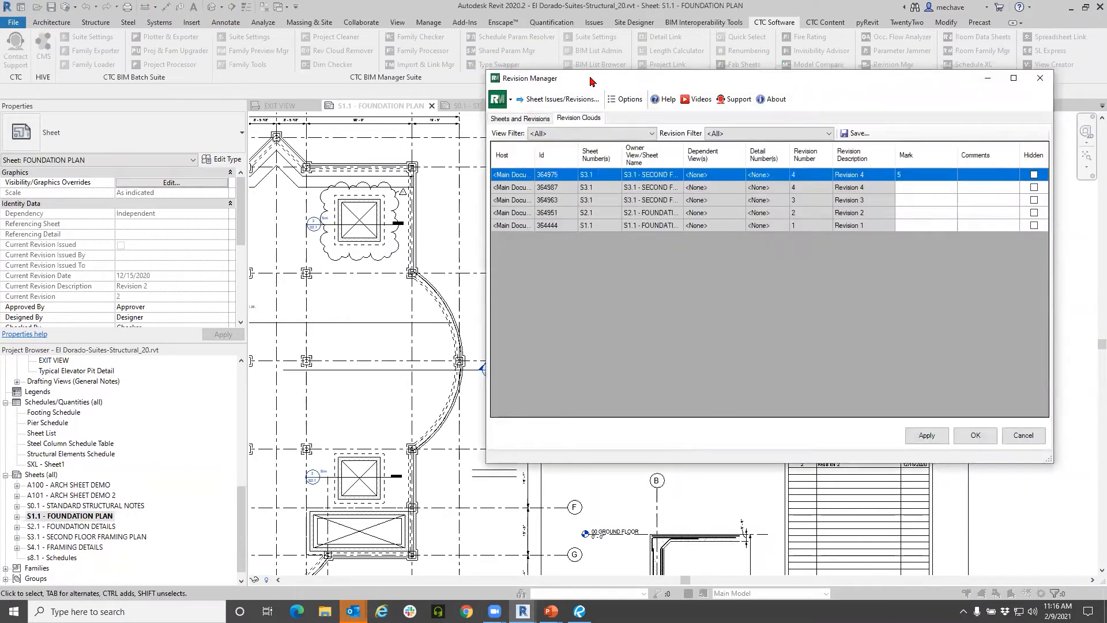
{"action": "left_click_drag", "start_coordinate": [591, 81], "coordinate": [591, 53]}
{"action": "left_click", "coordinate": [583, 199]}
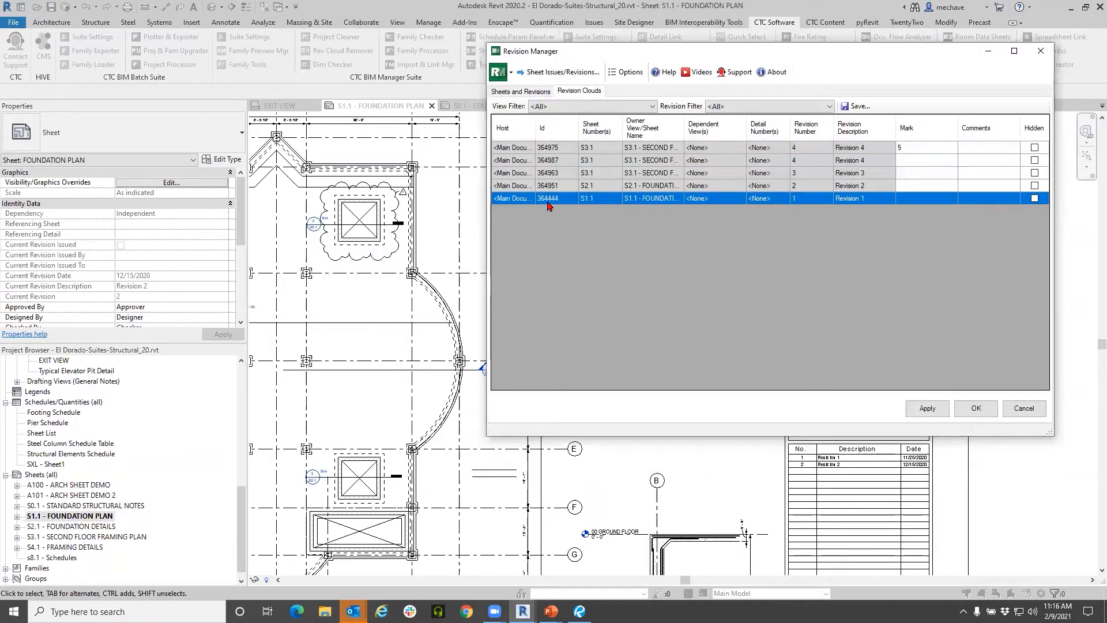
{"action": "left_click", "coordinate": [1034, 198]}
{"action": "left_click", "coordinate": [927, 409]}
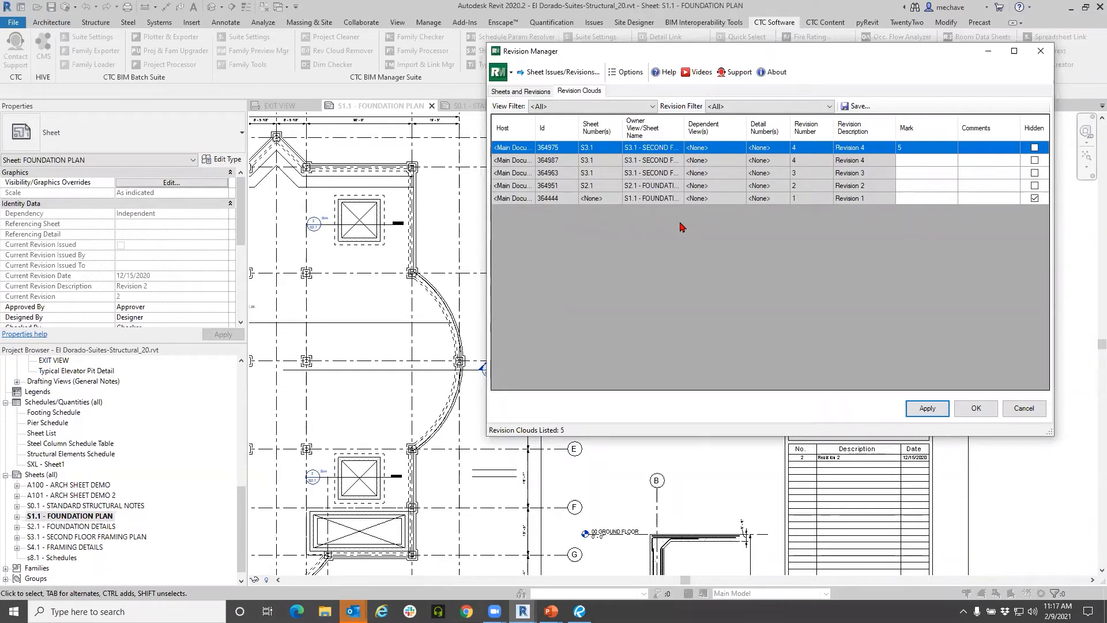
- Unhide the foundation plan's Revision 1 cloud and apply, then hide it again and reapply
{"action": "left_click", "coordinate": [1035, 199]}
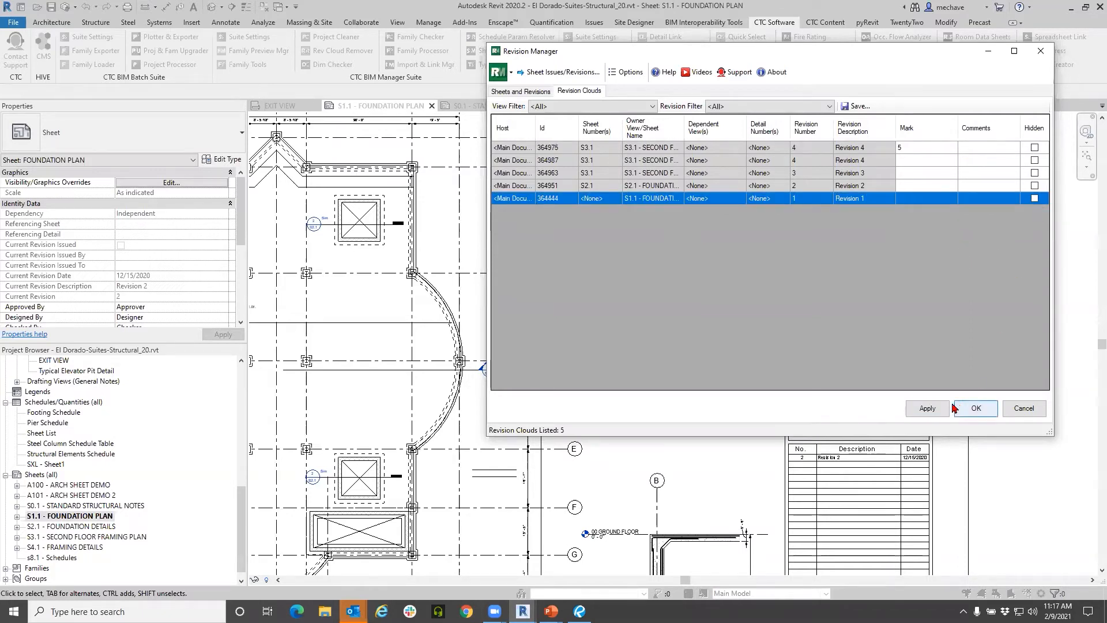
{"action": "left_click", "coordinate": [927, 408]}
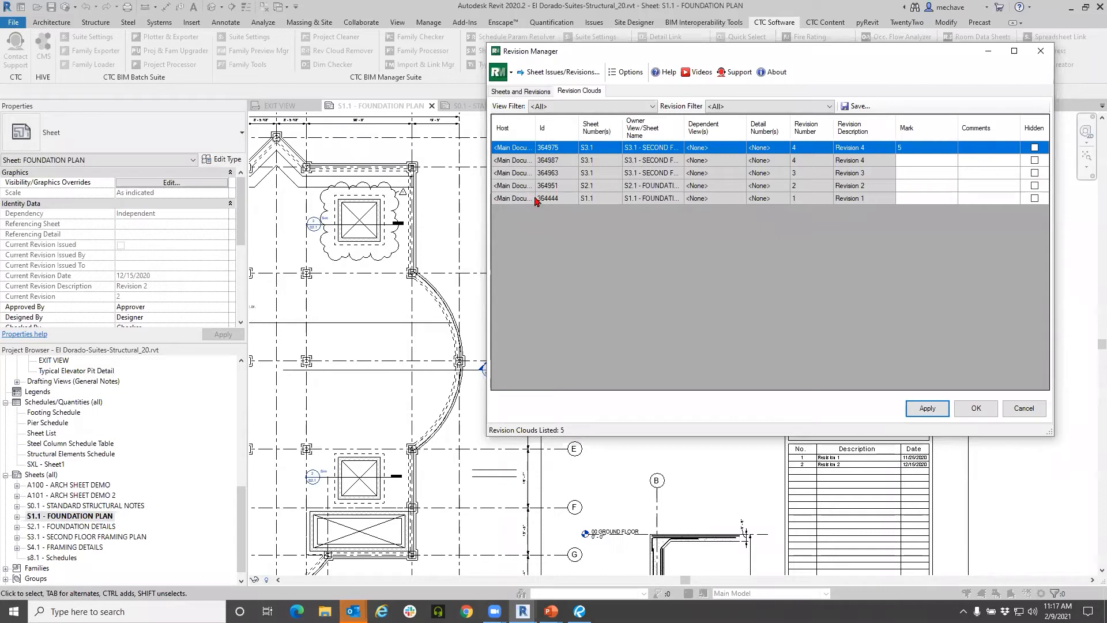
{"action": "left_click", "coordinate": [1034, 198]}
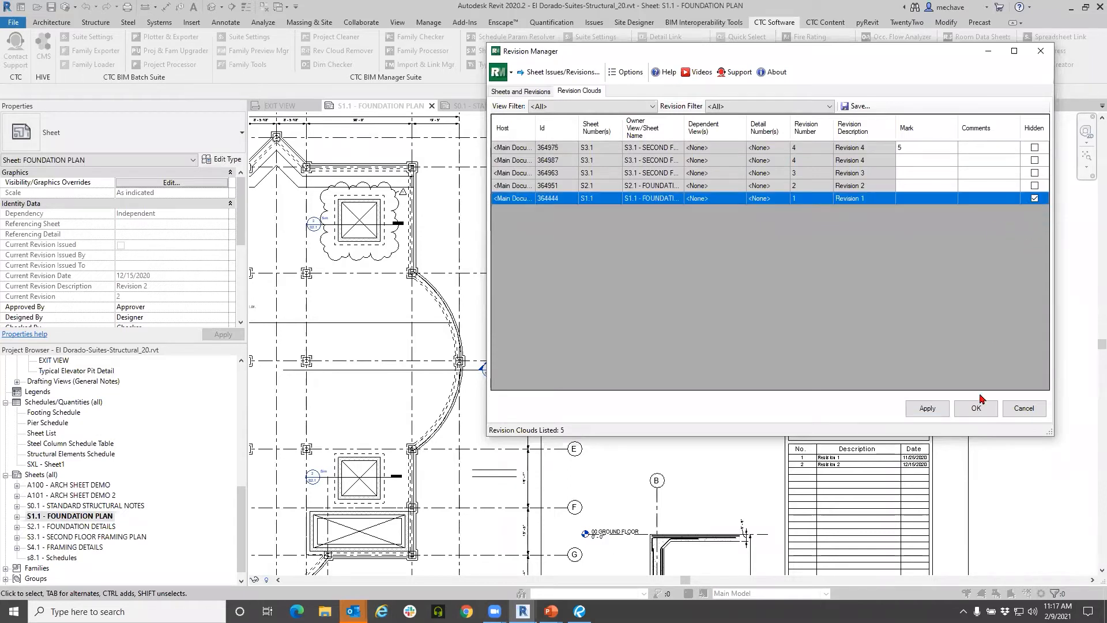
{"action": "left_click", "coordinate": [927, 408]}
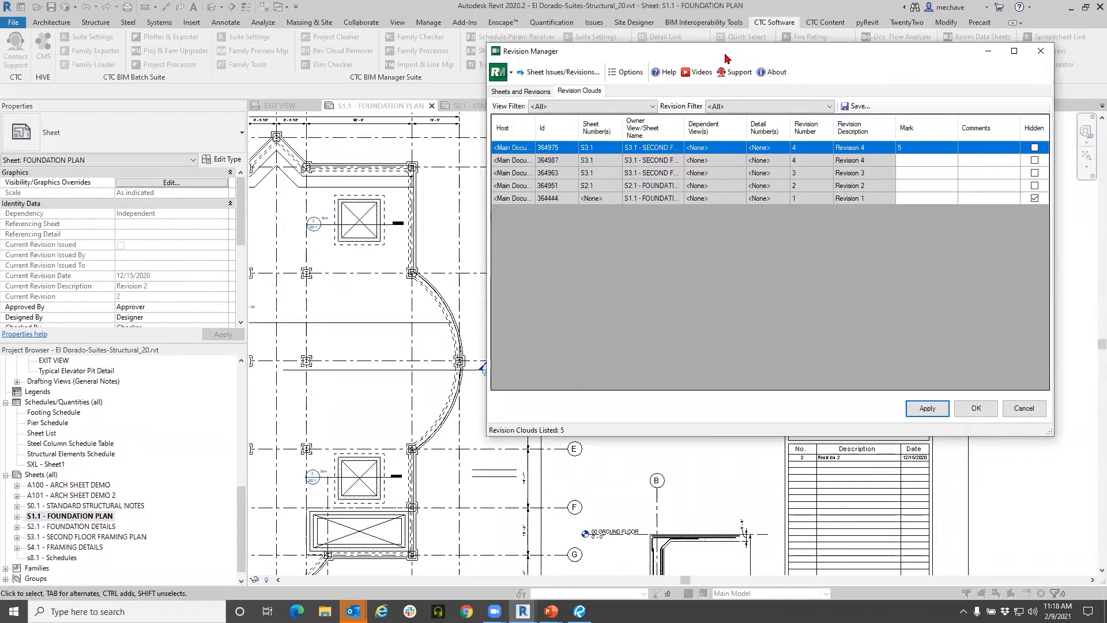
- Review the sheets and revisions table with the Revision Manager window moved toward the middle of the drawing
{"action": "left_click_drag", "start_coordinate": [719, 51], "coordinate": [472, 85]}
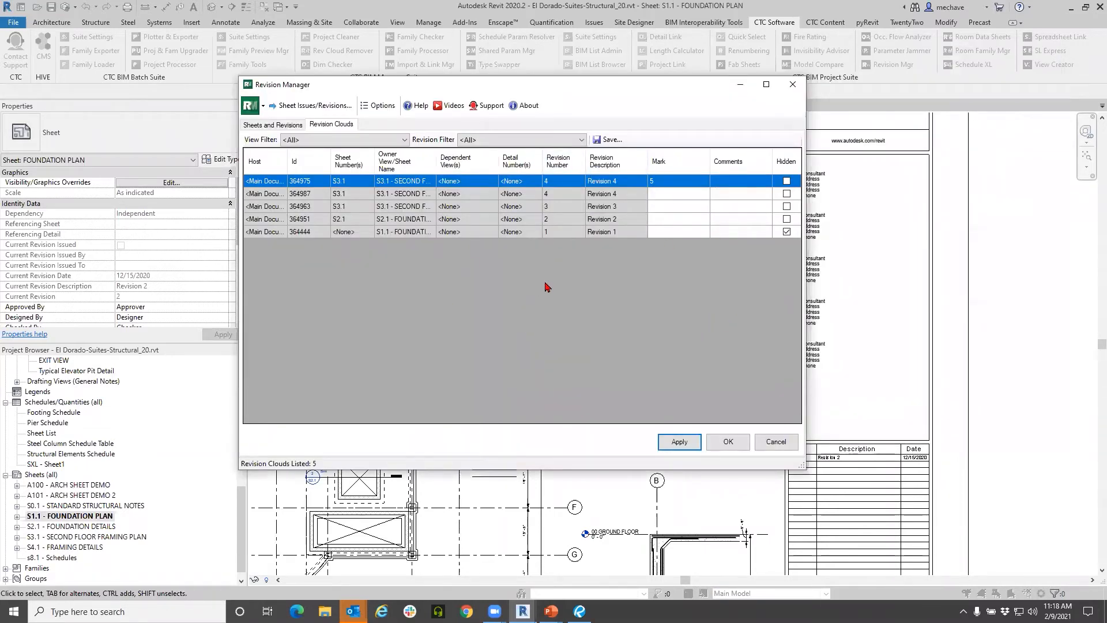
{"action": "left_click", "coordinate": [277, 125]}
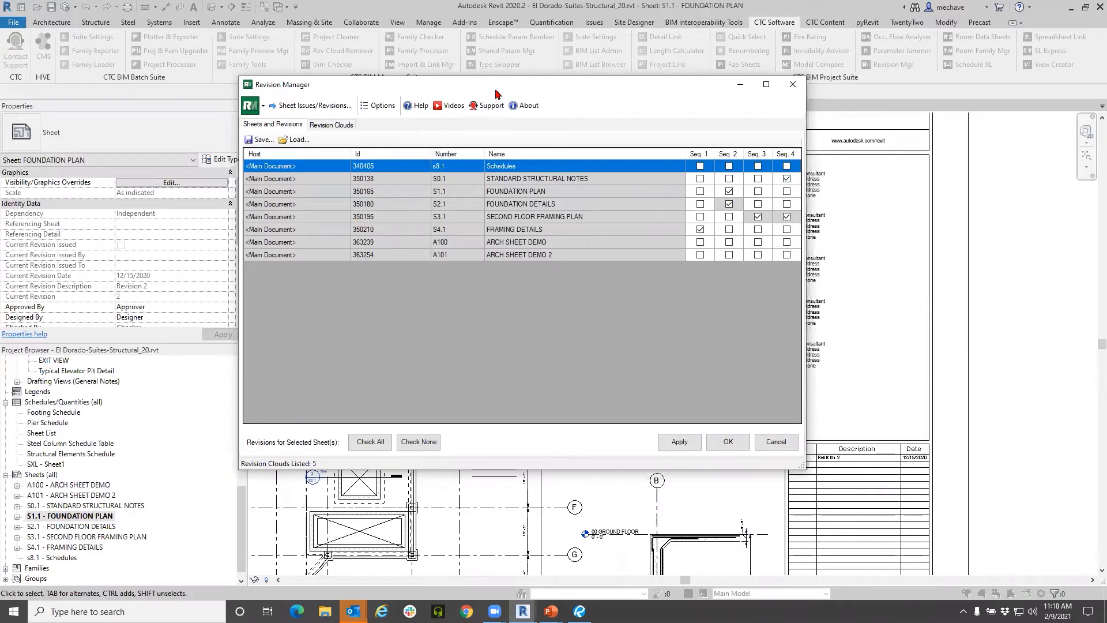
{"action": "left_click_drag", "start_coordinate": [496, 94], "coordinate": [446, 165]}
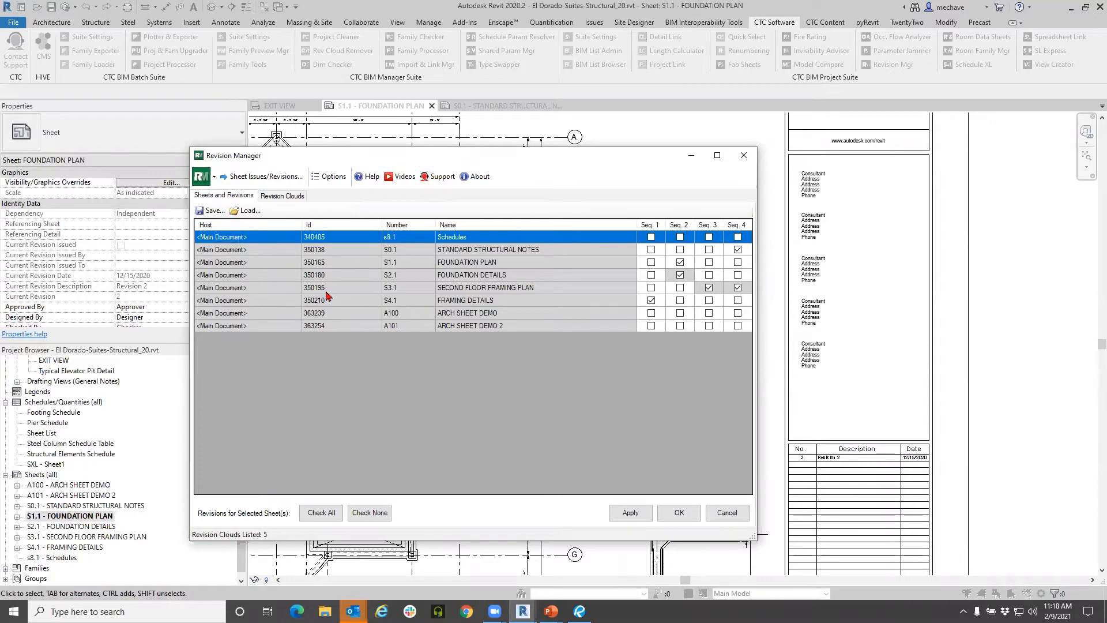
- Export the sheet revisions over the existing El Dorado-Suites-Structural_20 Revisions 2.xlsx on the Desktop and open the workbook in Excel
{"action": "left_click", "coordinate": [218, 211]}
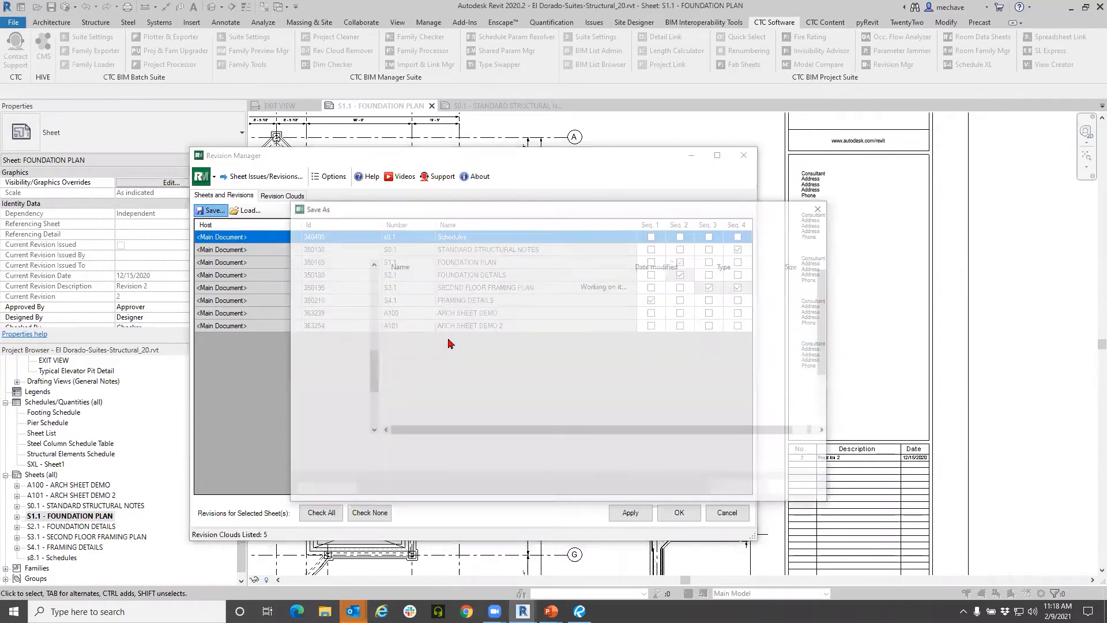
{"action": "left_click", "coordinate": [457, 283]}
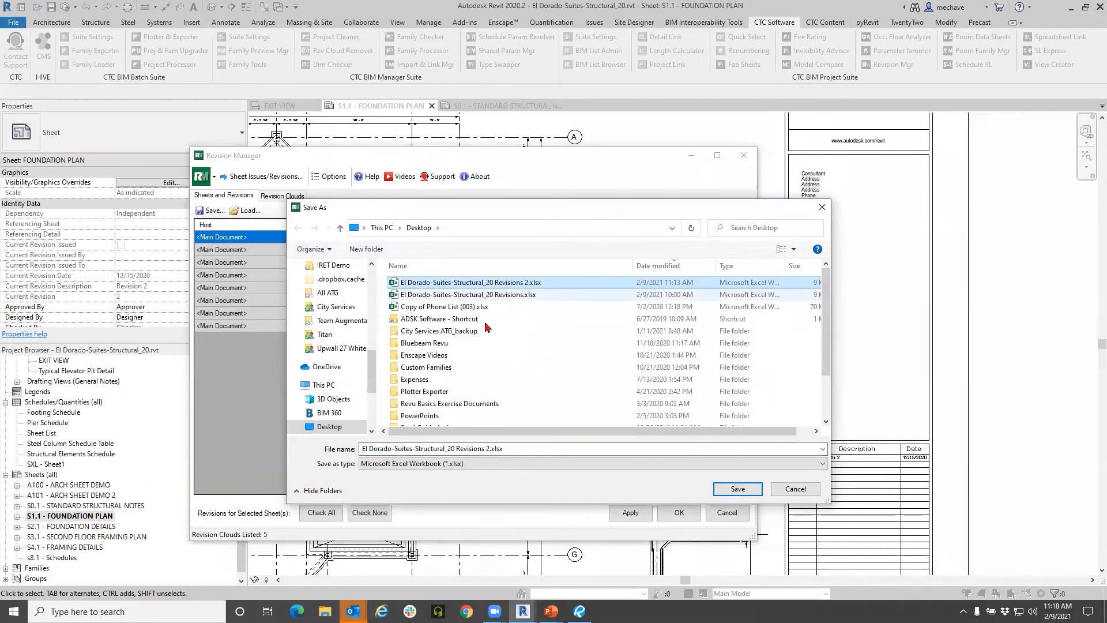
{"action": "left_click", "coordinate": [738, 490]}
{"action": "left_click", "coordinate": [591, 307]}
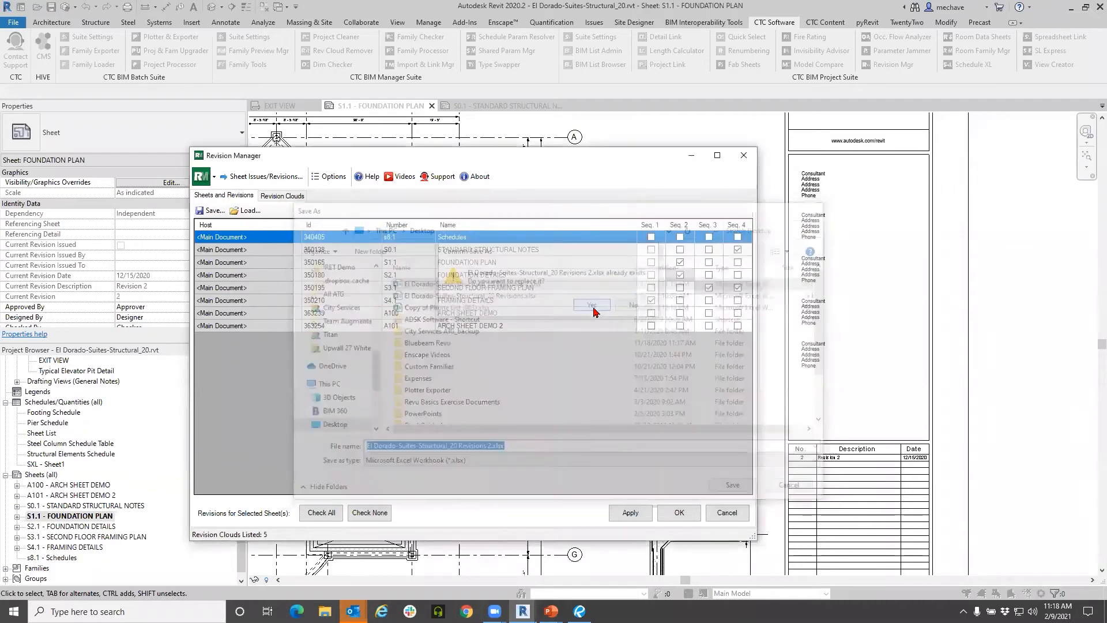
{"action": "key", "text": "Return"}
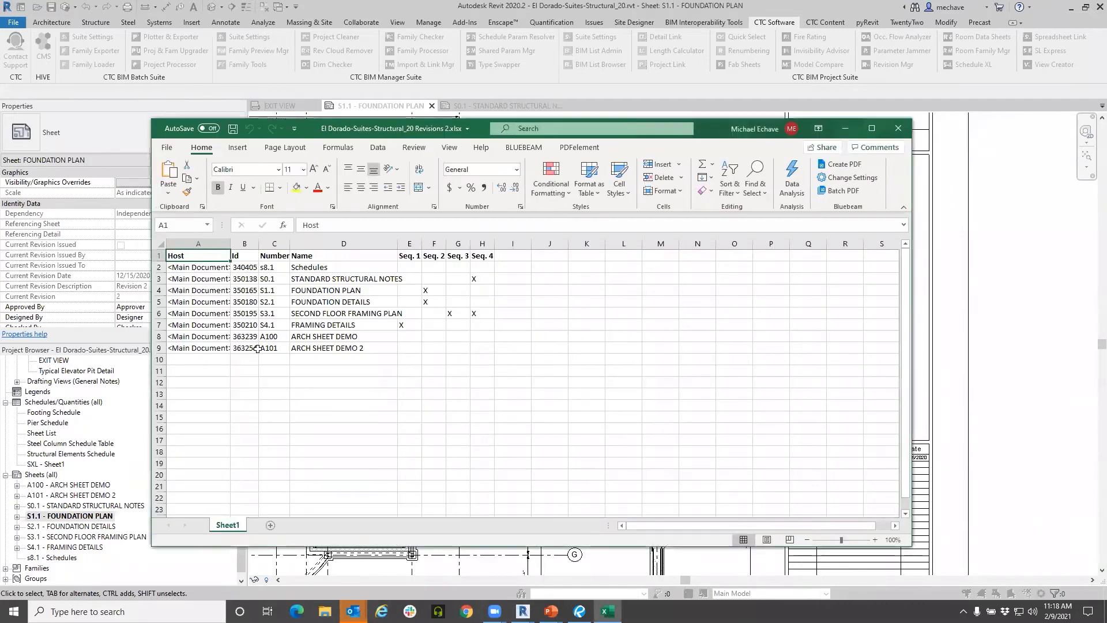
- Examine the exported workbook's Id column alongside the Revision Manager table, and close the workbook without changes
{"action": "left_click", "coordinate": [254, 346]}
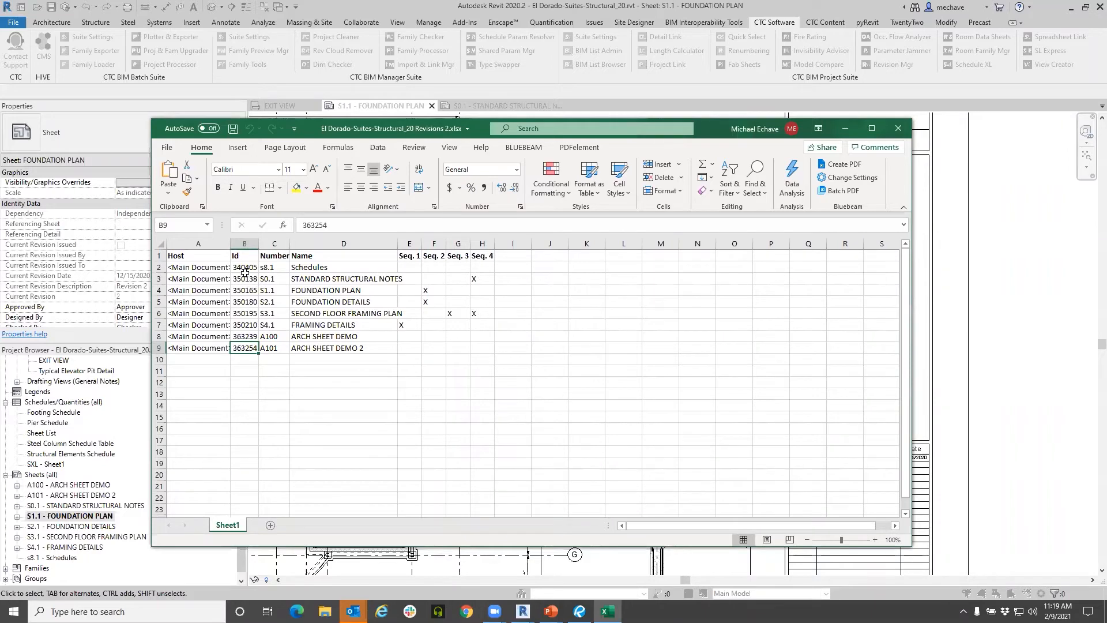
{"action": "left_click", "coordinate": [201, 256]}
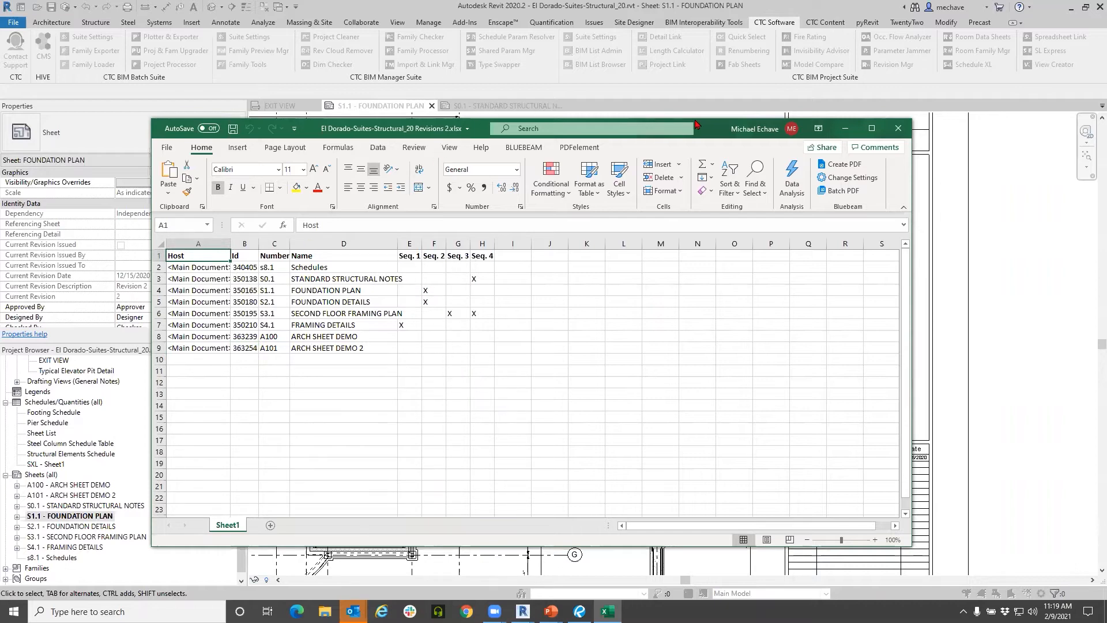
{"action": "left_click_drag", "start_coordinate": [705, 131], "coordinate": [682, 333]}
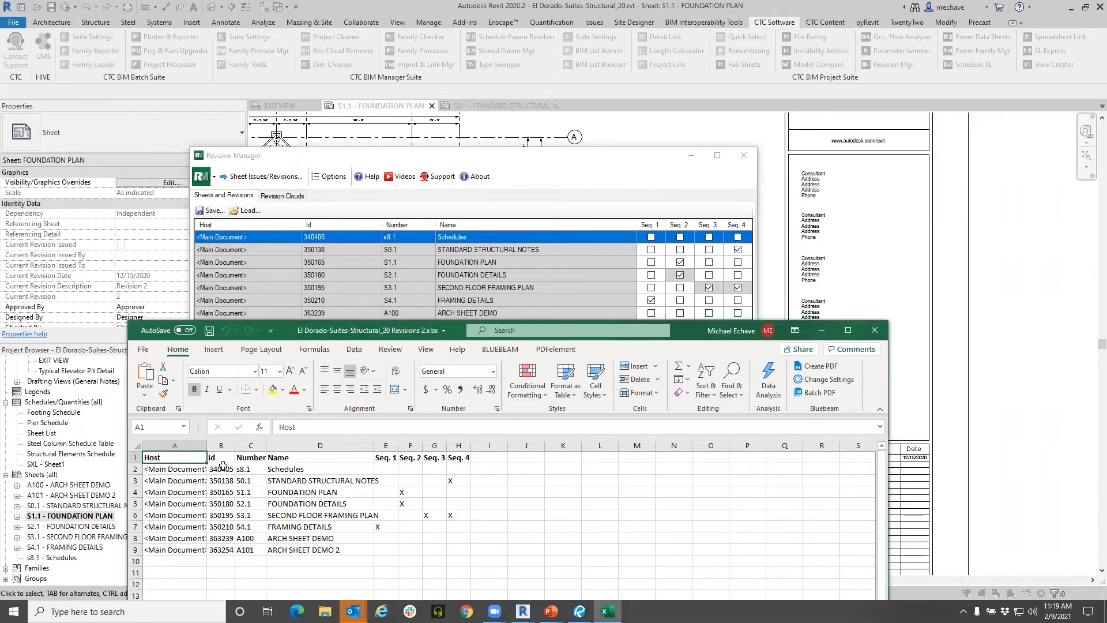
{"action": "left_click", "coordinate": [221, 445]}
{"action": "right_click", "coordinate": [222, 447]}
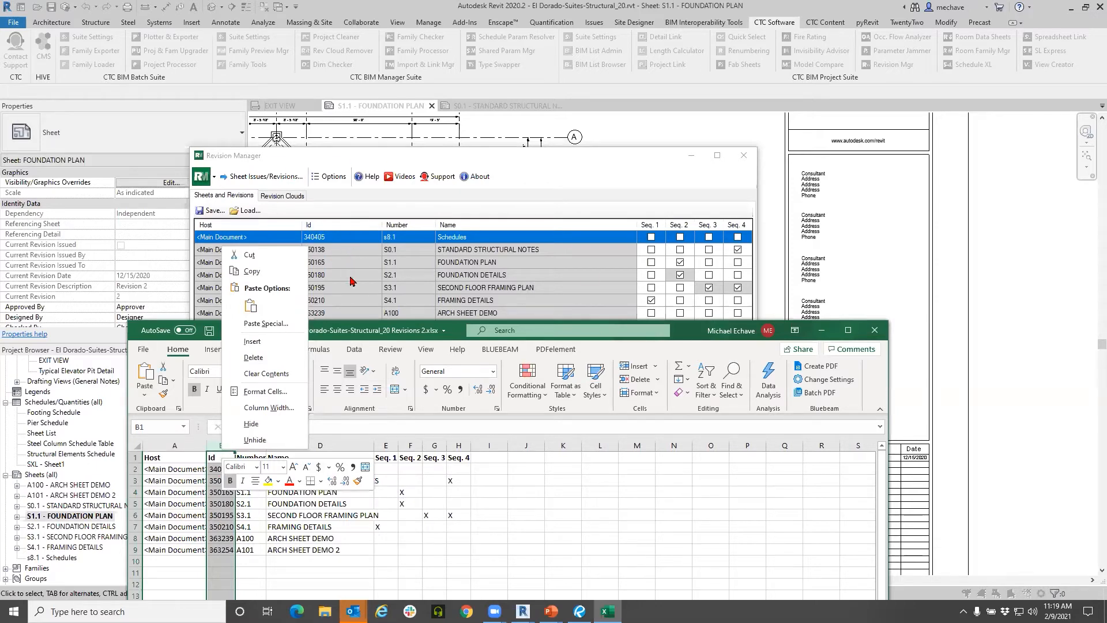
{"action": "left_click", "coordinate": [682, 341]}
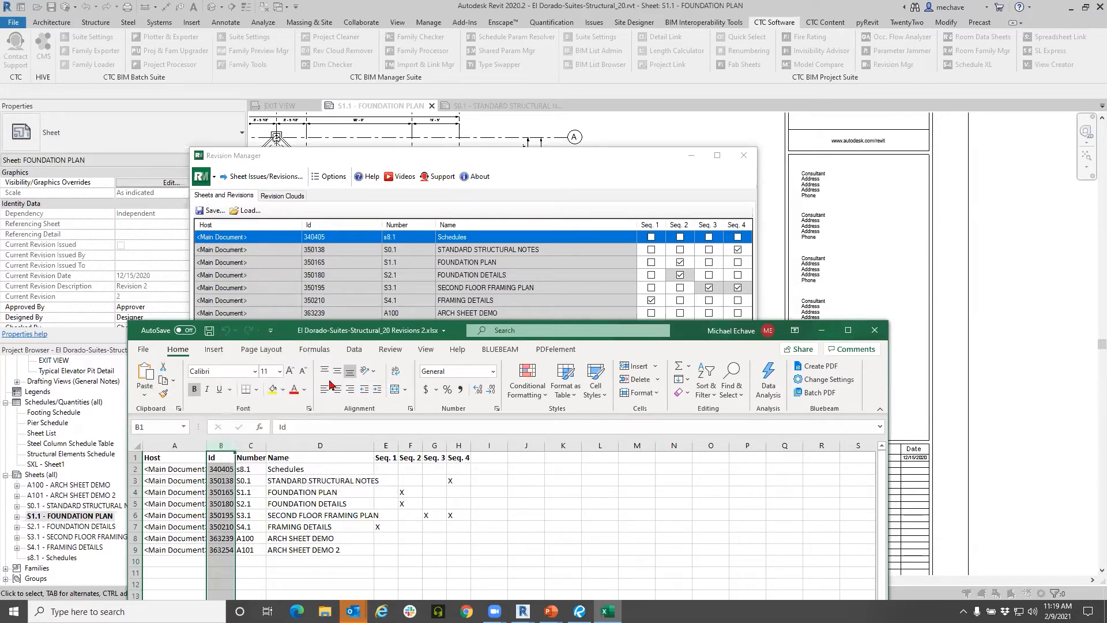
{"action": "left_click_drag", "start_coordinate": [690, 332], "coordinate": [711, 233]}
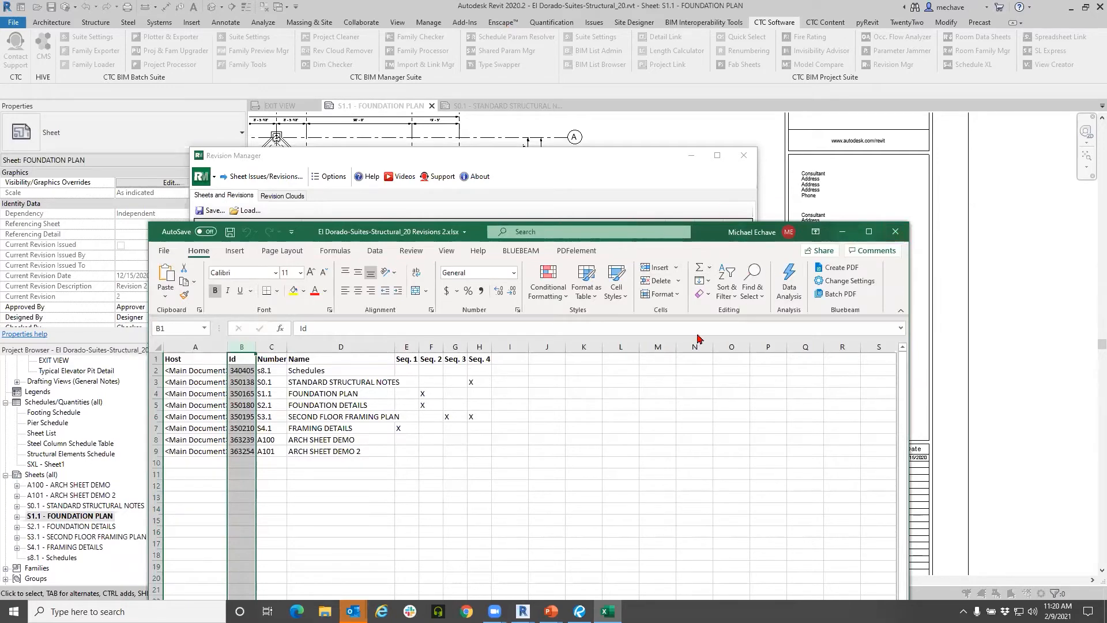
{"action": "left_click", "coordinate": [895, 231]}
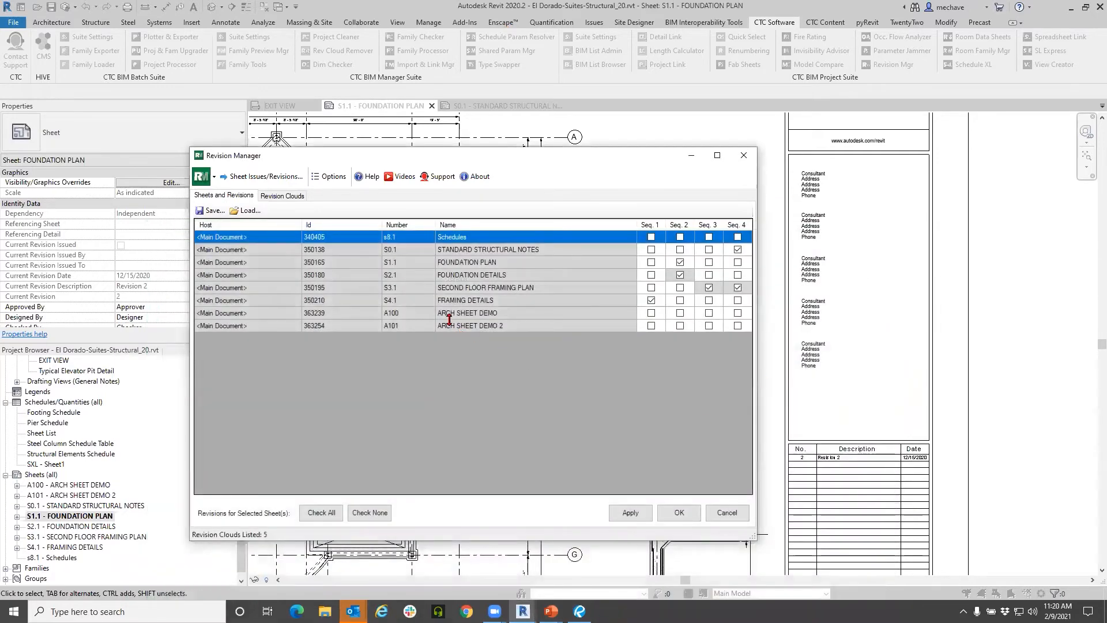
- Load the sheet revisions from El Dorado-Suites-Structural_20 Revisions 2.xlsx on the Desktop back into Revision Manager and dismiss the import summary
{"action": "left_click", "coordinate": [247, 210]}
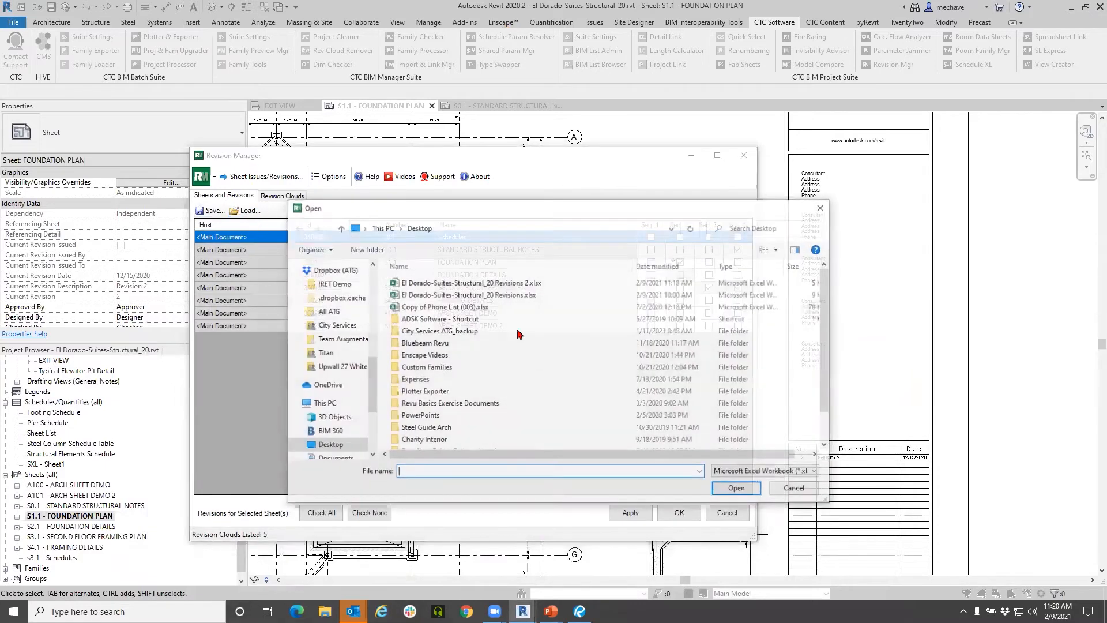
{"action": "left_click", "coordinate": [505, 283]}
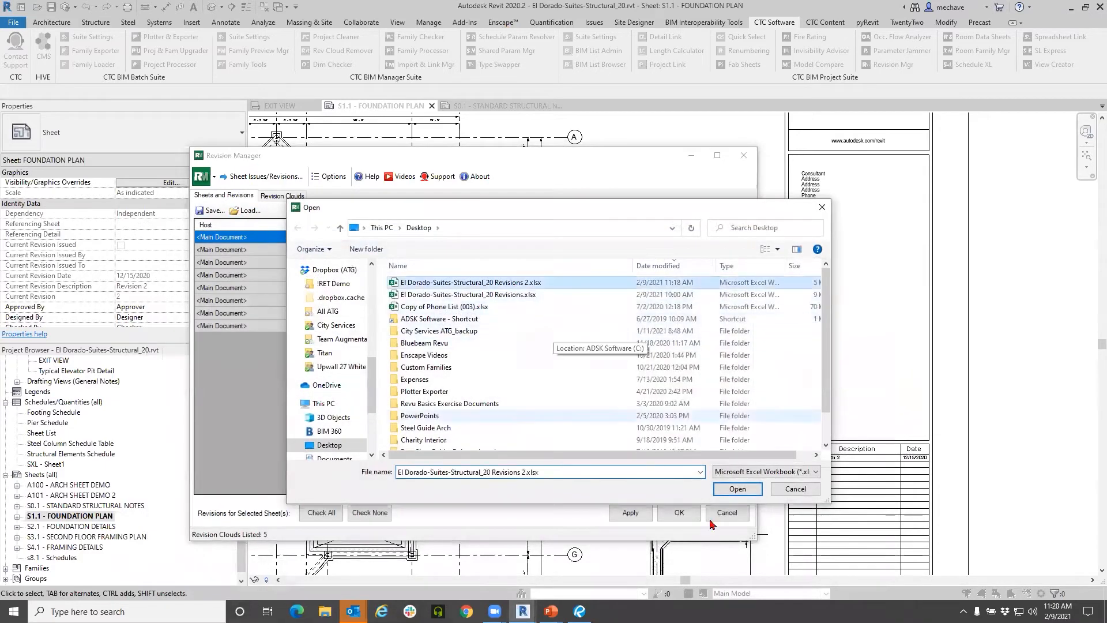
{"action": "left_click", "coordinate": [737, 489]}
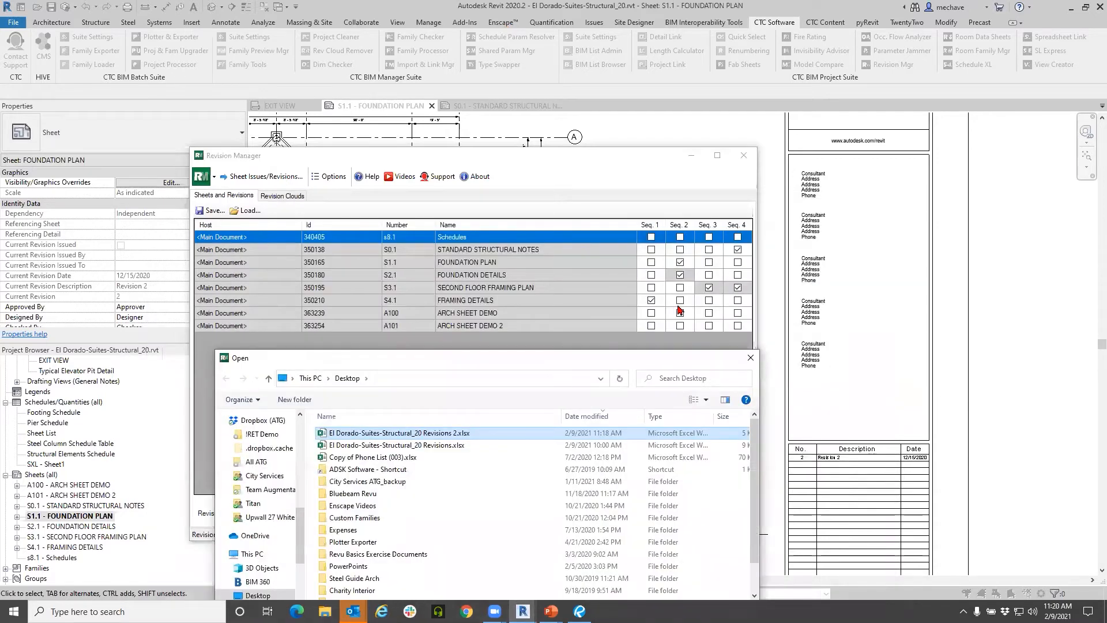
{"action": "left_click_drag", "start_coordinate": [525, 362], "coordinate": [538, 215]}
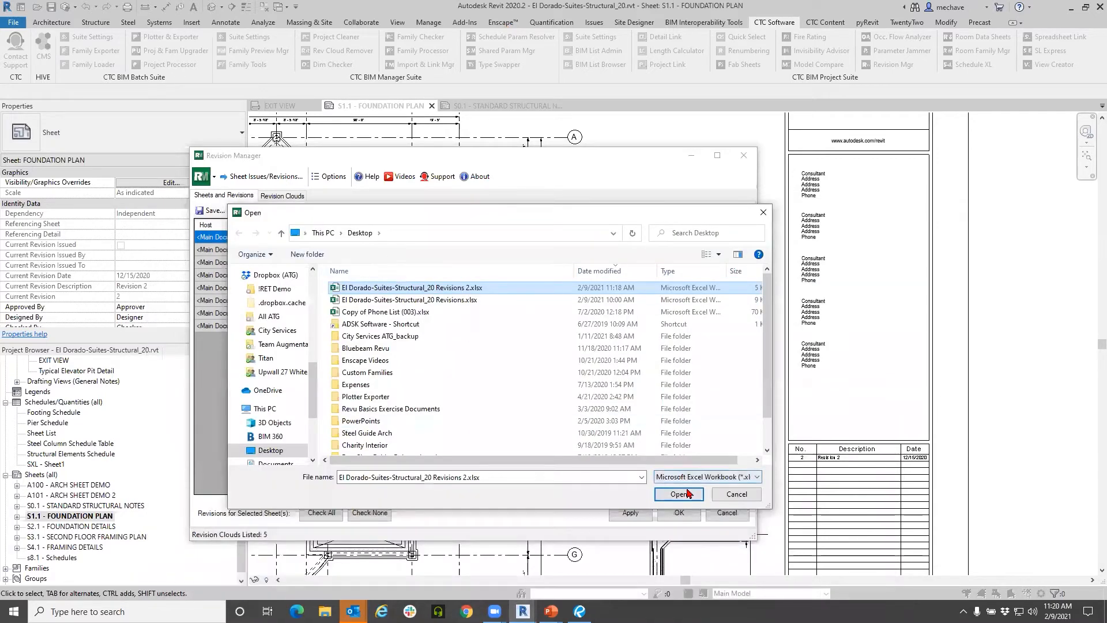
{"action": "left_click", "coordinate": [678, 494]}
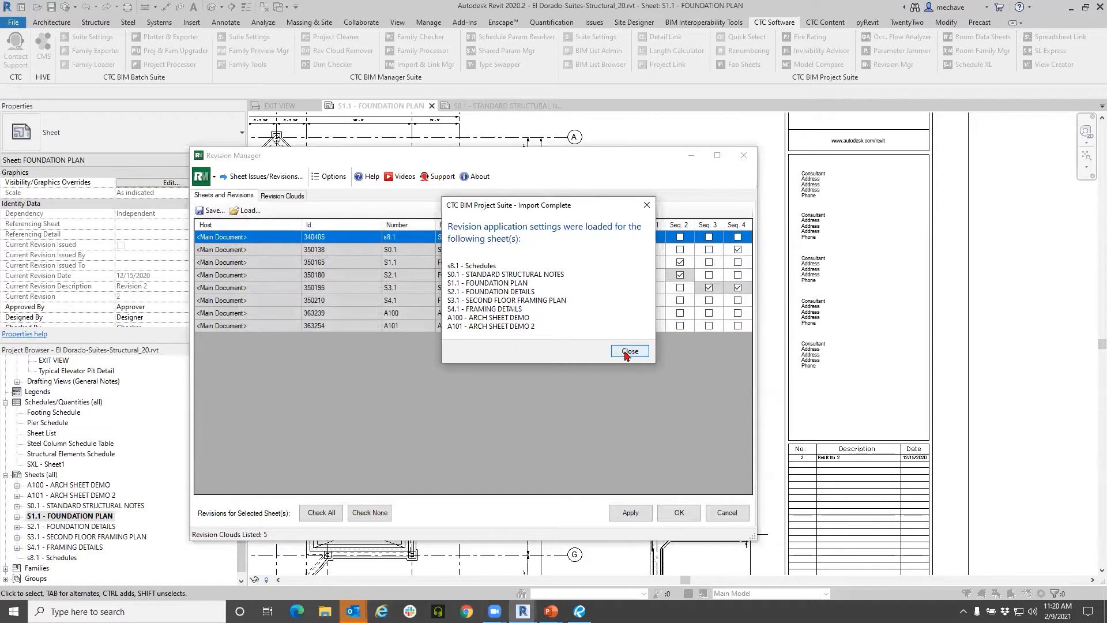
{"action": "left_click", "coordinate": [630, 353]}
- Export the sheet revisions again over El Dorado-Suites-Structural_20 Revisions 2.xlsx and open the saved workbook in Excel
{"action": "left_click", "coordinate": [213, 211]}
{"action": "left_click", "coordinate": [412, 287]}
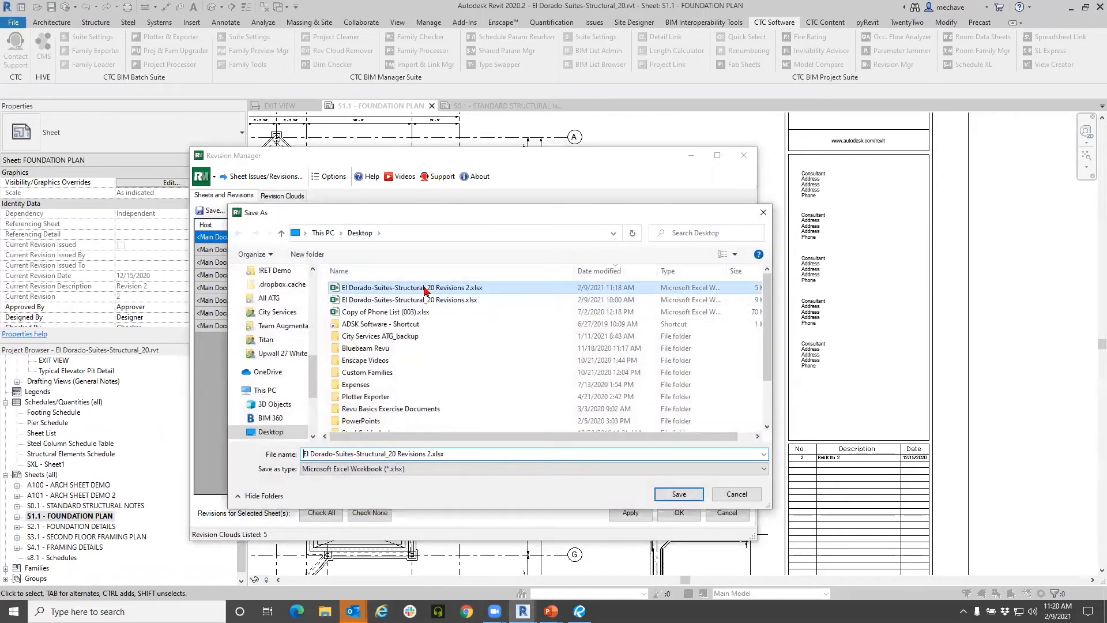
{"action": "left_click", "coordinate": [678, 494]}
{"action": "left_click", "coordinate": [693, 306]}
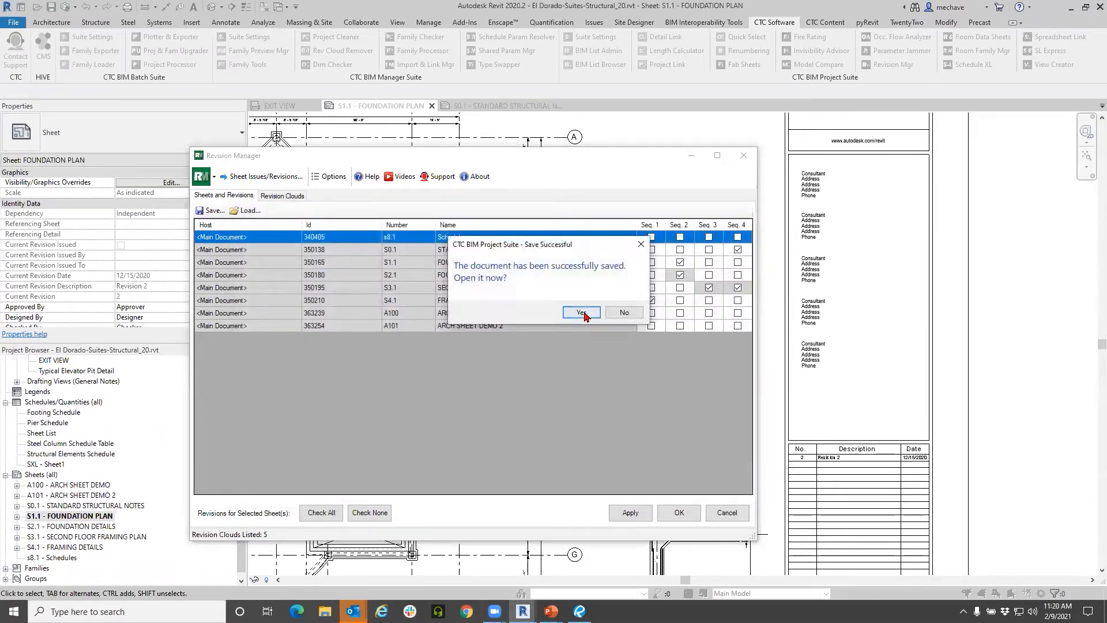
{"action": "left_click", "coordinate": [697, 314]}
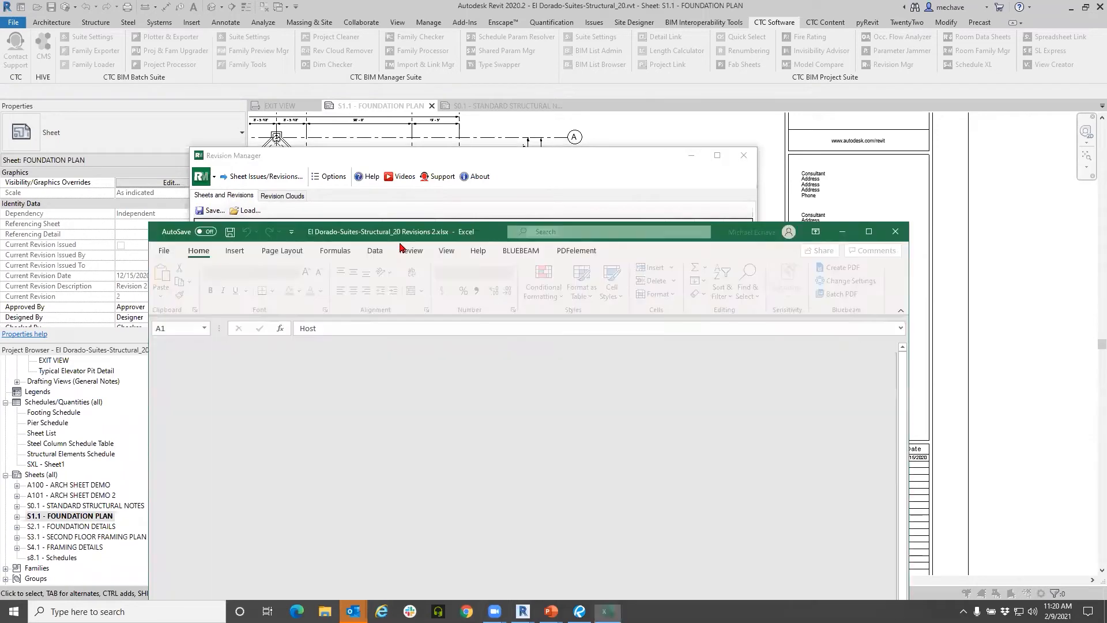
- Hide the workbook's Id and Host columns and widen the Name and Number columns, saving and closing the file
{"action": "right_click", "coordinate": [242, 346]}
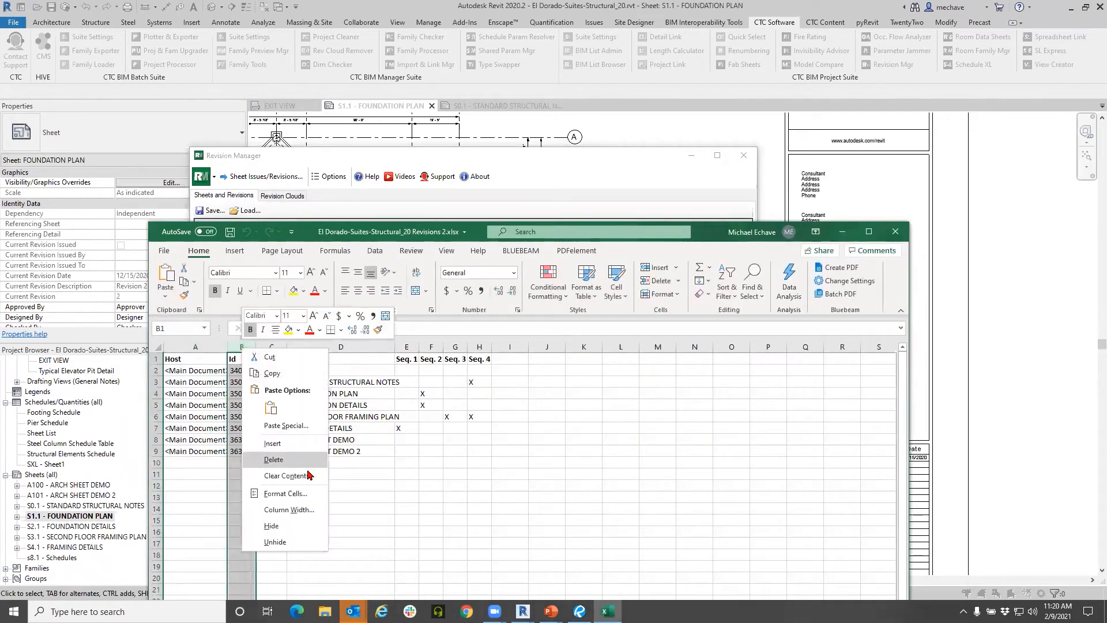
{"action": "left_click", "coordinate": [271, 525]}
{"action": "right_click", "coordinate": [196, 346]}
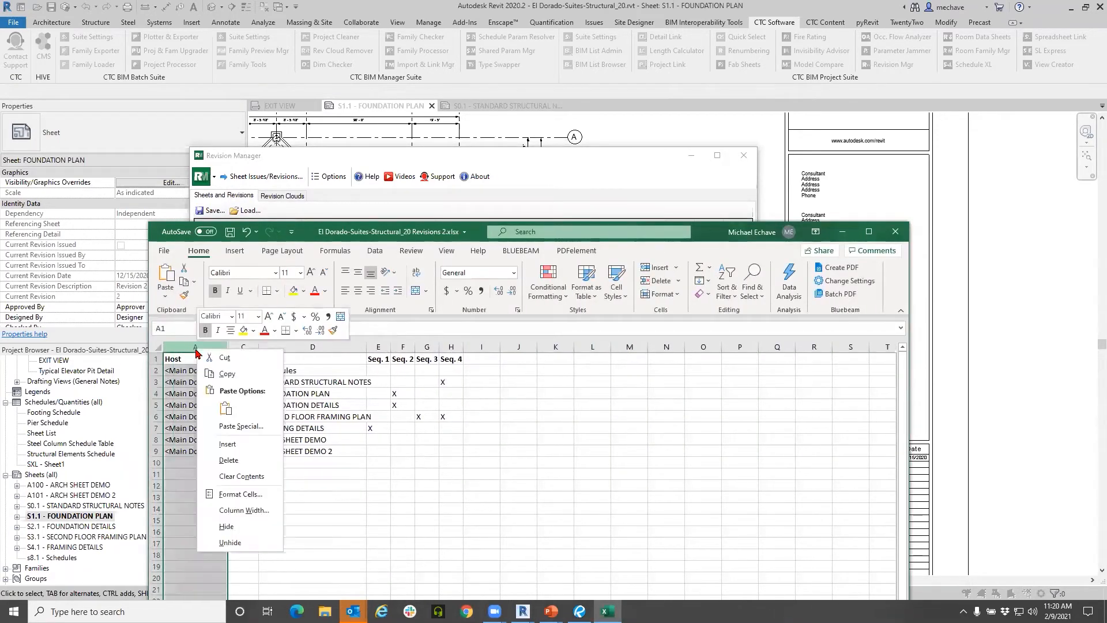
{"action": "left_click", "coordinate": [225, 526]}
{"action": "left_click_drag", "start_coordinate": [302, 346], "coordinate": [319, 345]}
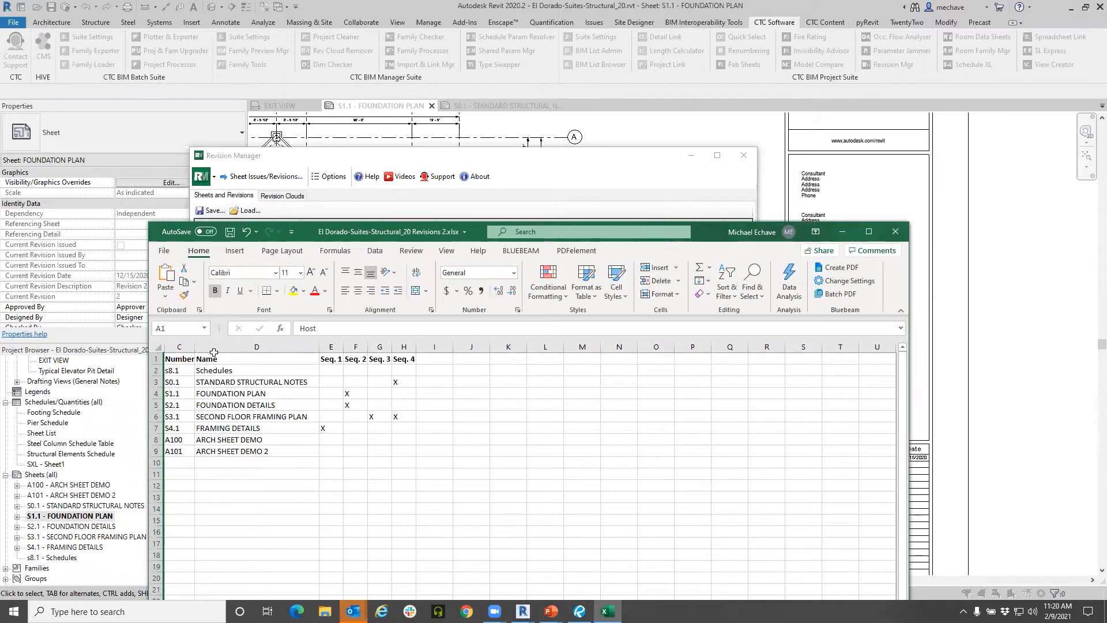
{"action": "left_click_drag", "start_coordinate": [195, 346], "coordinate": [201, 346]}
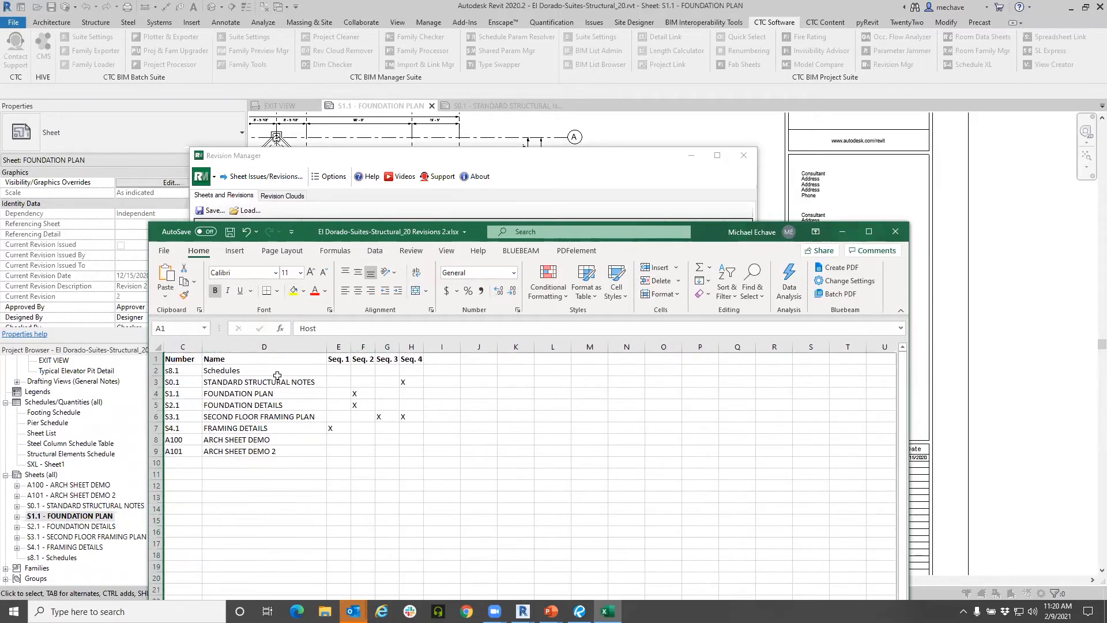
{"action": "left_click", "coordinate": [230, 231]}
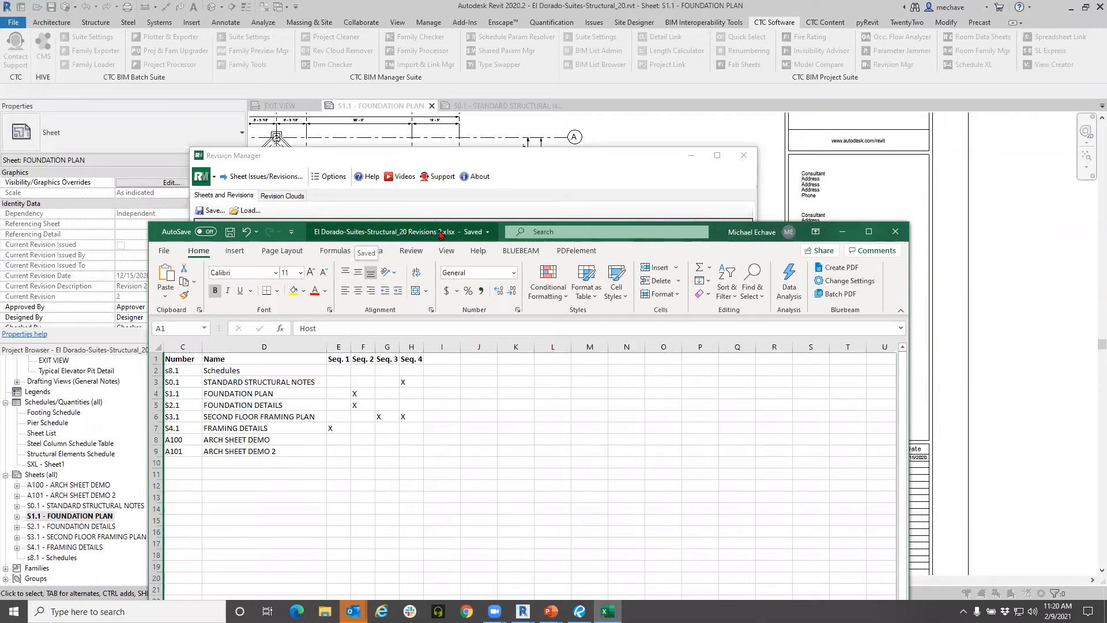
{"action": "left_click", "coordinate": [896, 231]}
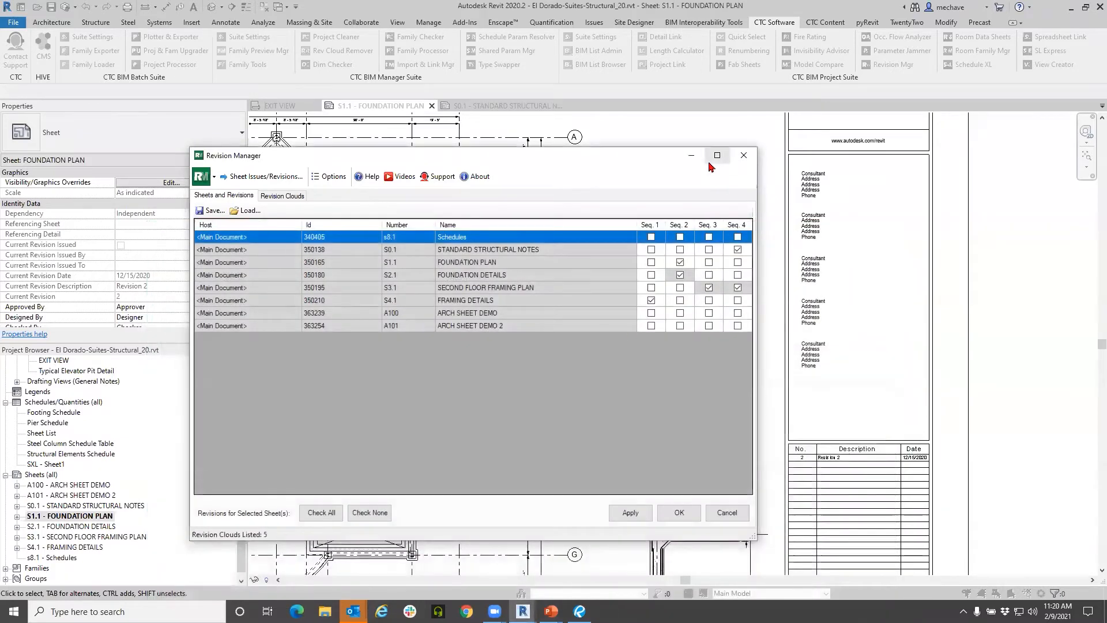
- Close Revision Manager and load El Dorado-Suites-Structural_20 Revisions 2.xlsx from the Desktop as a new spreadsheet in Schedule XL
{"action": "left_click", "coordinate": [746, 155]}
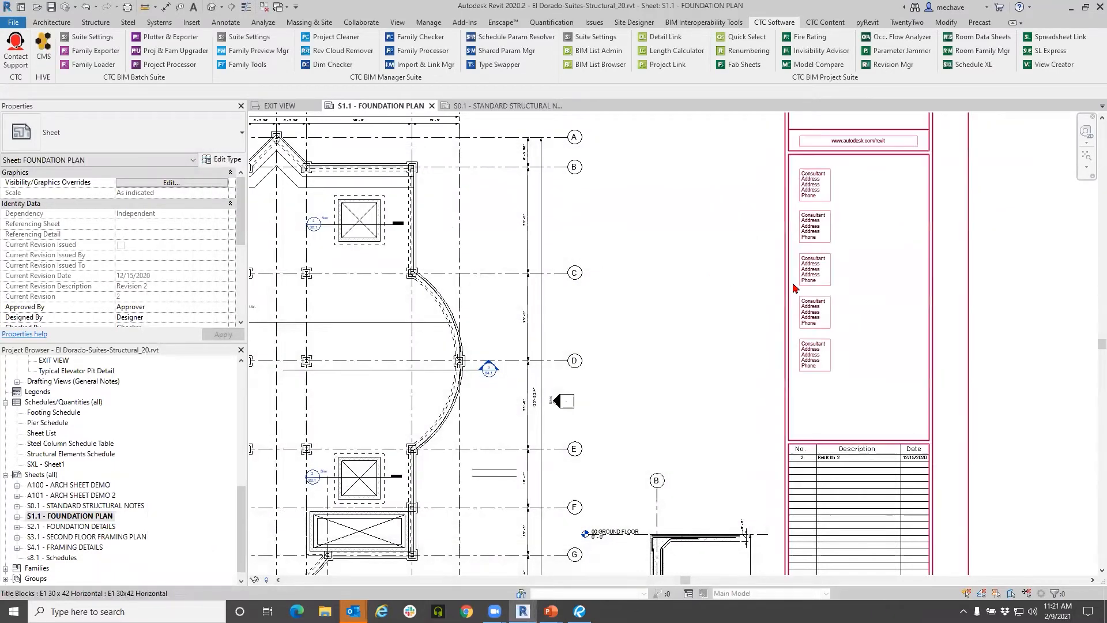
{"action": "left_click", "coordinate": [966, 65]}
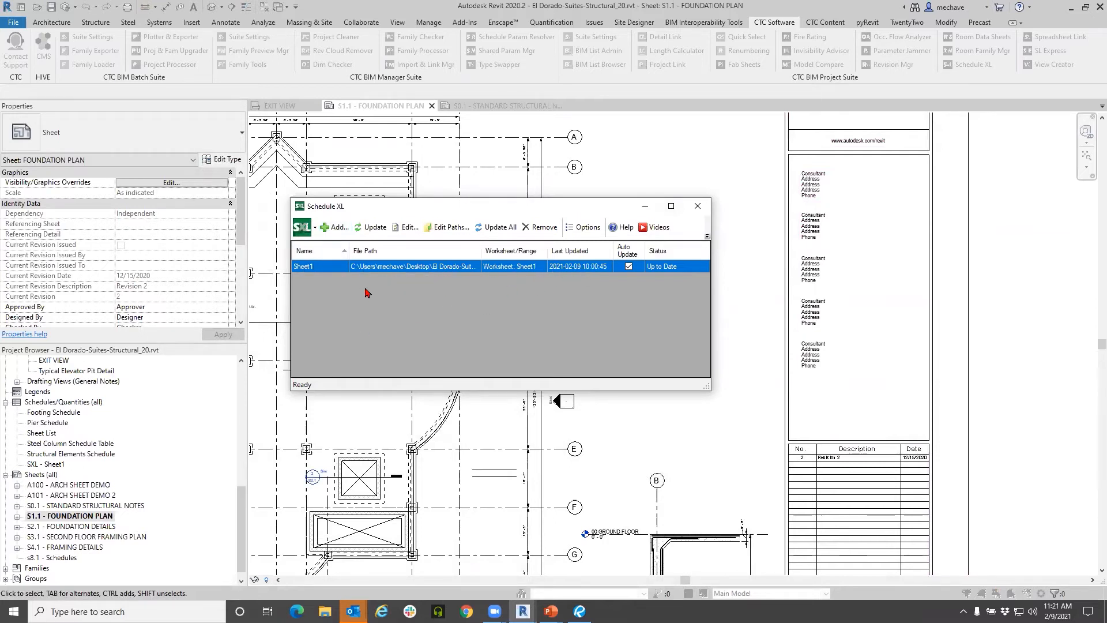
{"action": "left_click", "coordinate": [334, 229]}
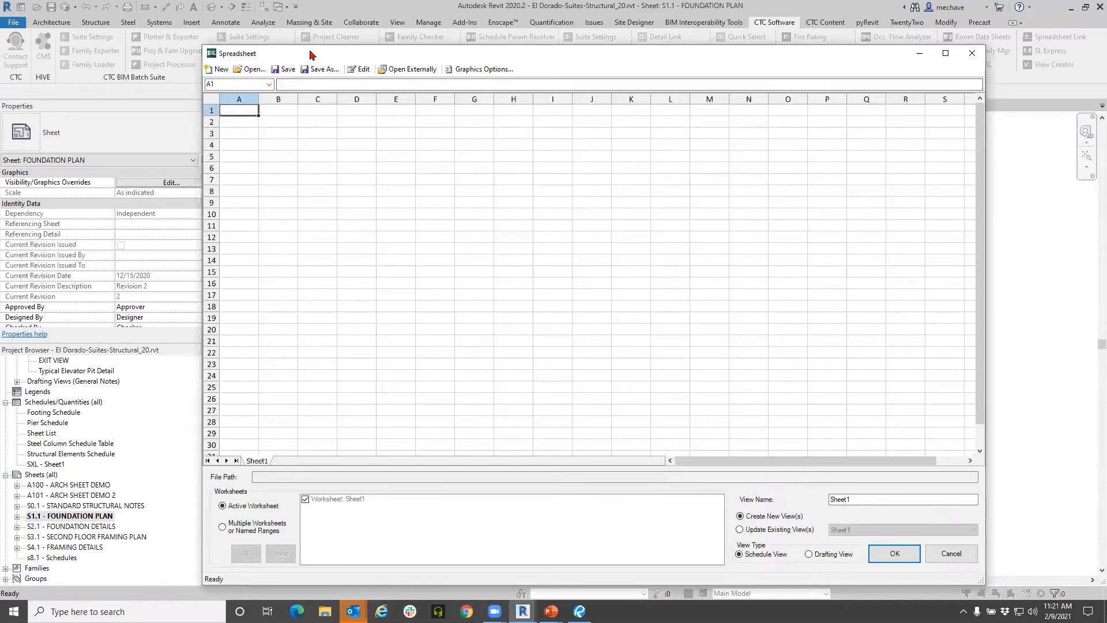
{"action": "left_click_drag", "start_coordinate": [312, 55], "coordinate": [257, 33]}
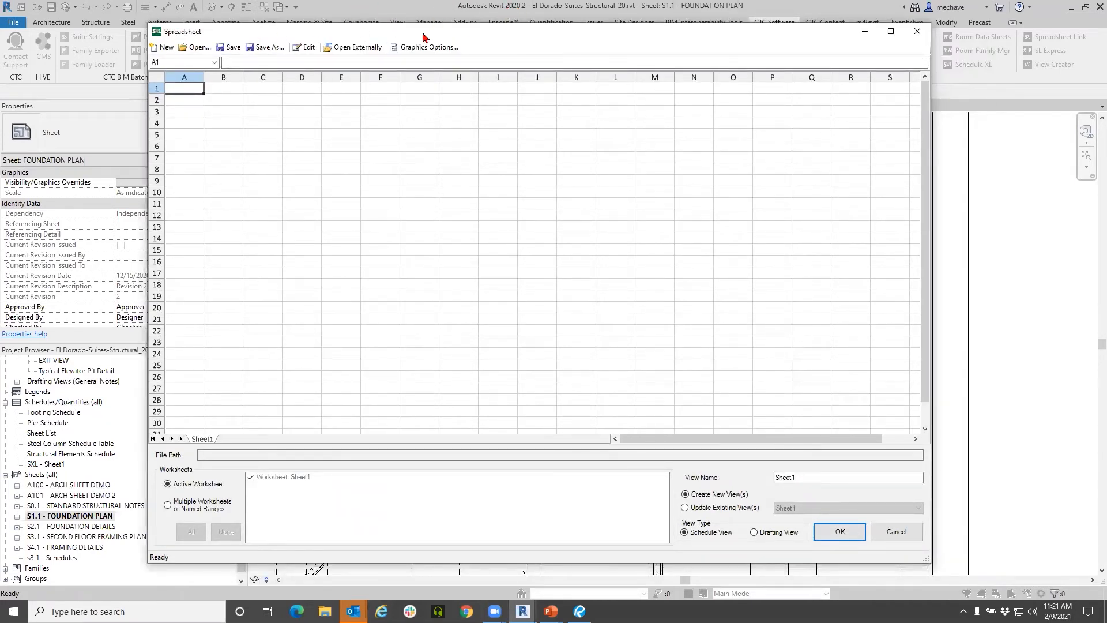
{"action": "left_click_drag", "start_coordinate": [423, 38], "coordinate": [430, 41]}
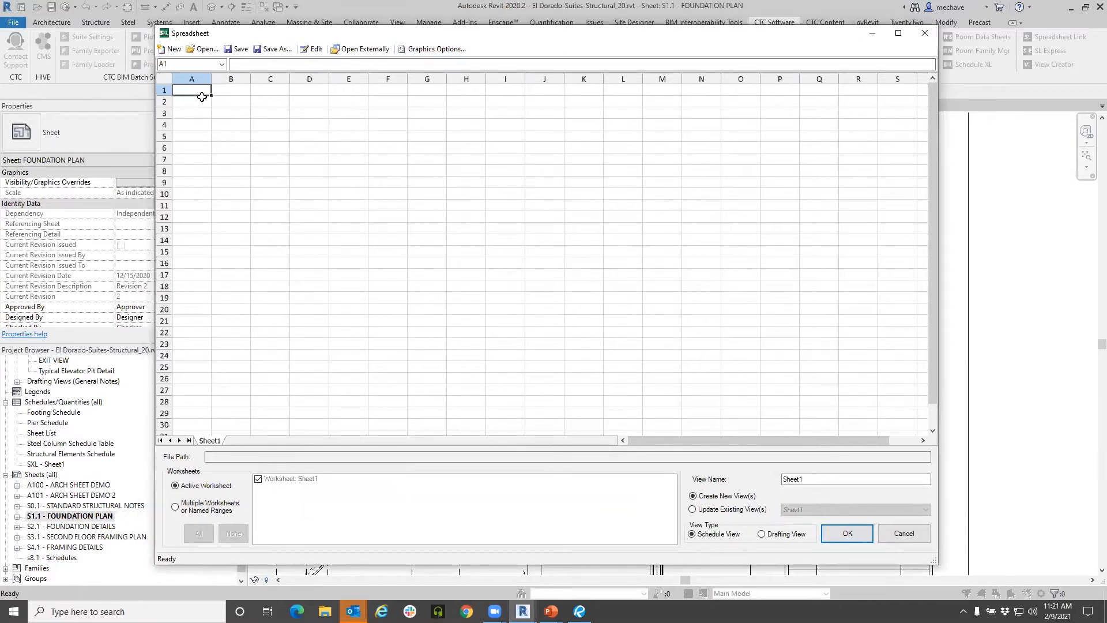
{"action": "left_click_drag", "start_coordinate": [203, 95], "coordinate": [699, 376]}
{"action": "left_click", "coordinate": [203, 49]}
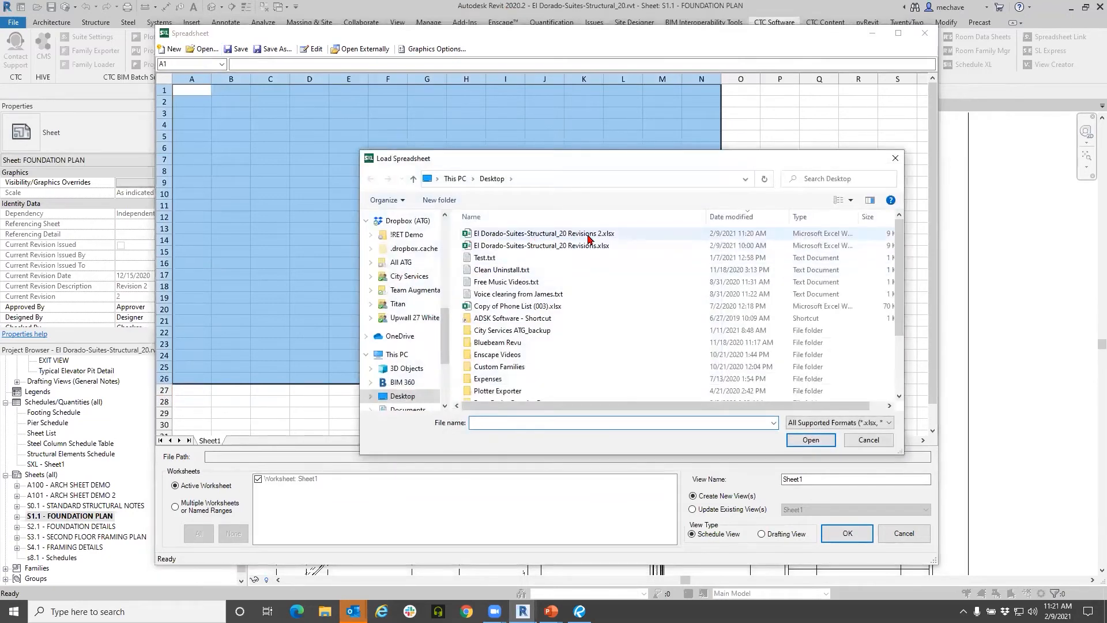
{"action": "left_click", "coordinate": [543, 234]}
{"action": "left_click", "coordinate": [810, 439]}
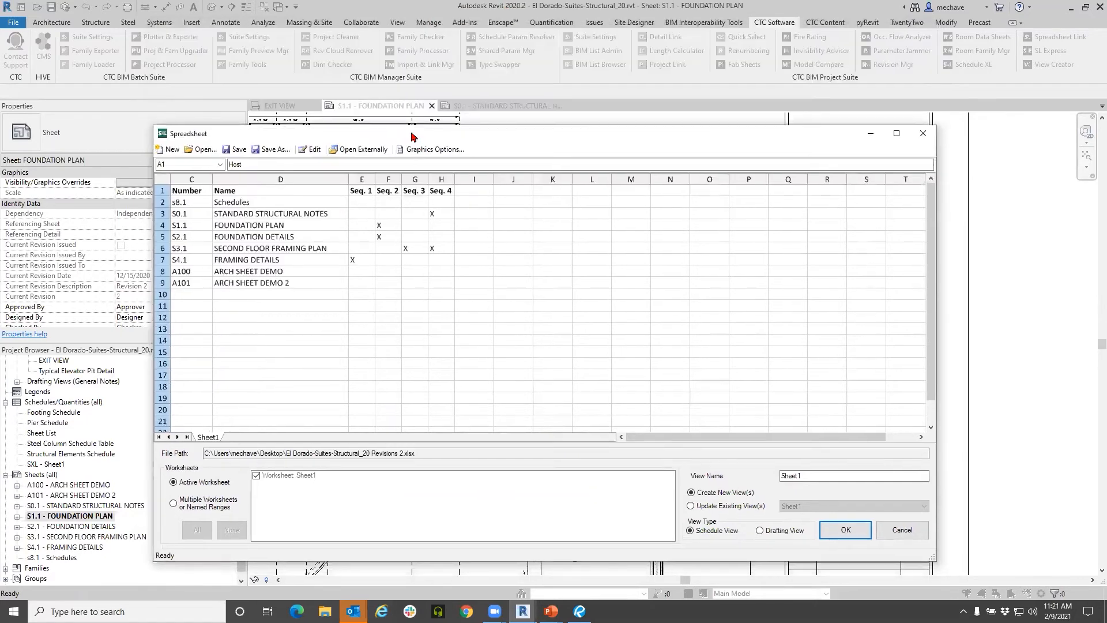
- Review the graphics options for the loaded spreadsheet and cancel out of them
{"action": "left_click_drag", "start_coordinate": [413, 137], "coordinate": [375, 73]}
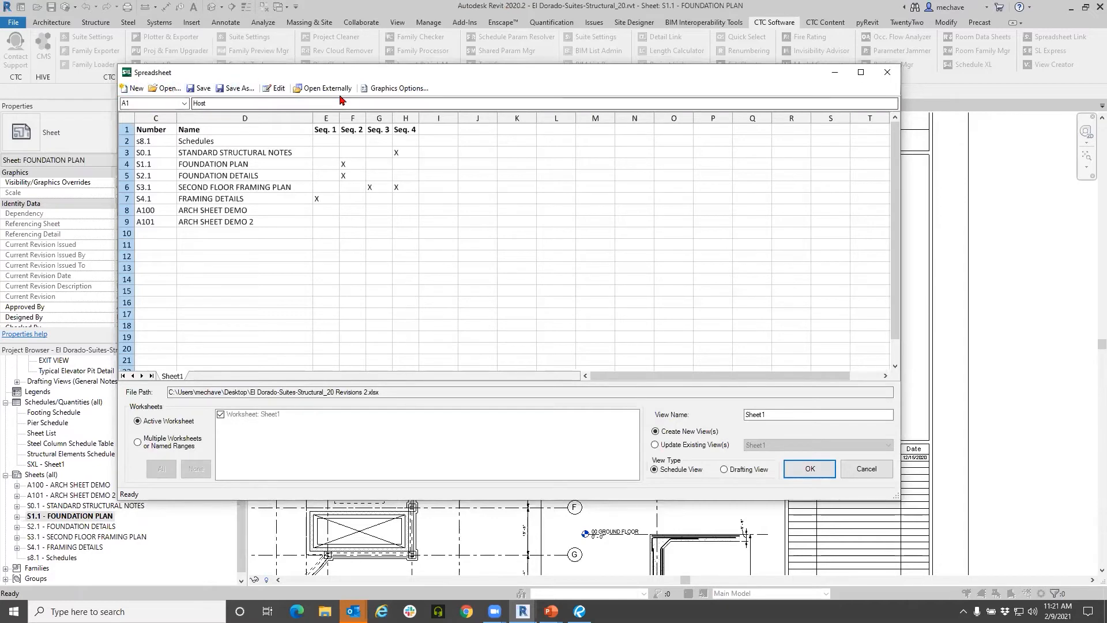
{"action": "left_click", "coordinate": [398, 88]}
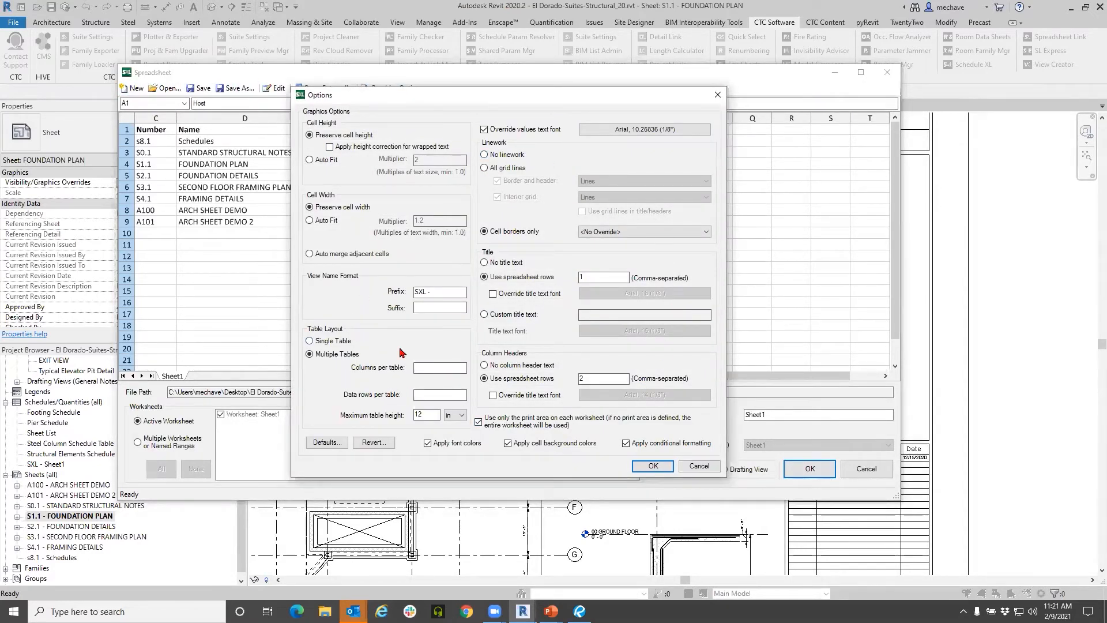
{"action": "left_click", "coordinate": [694, 467]}
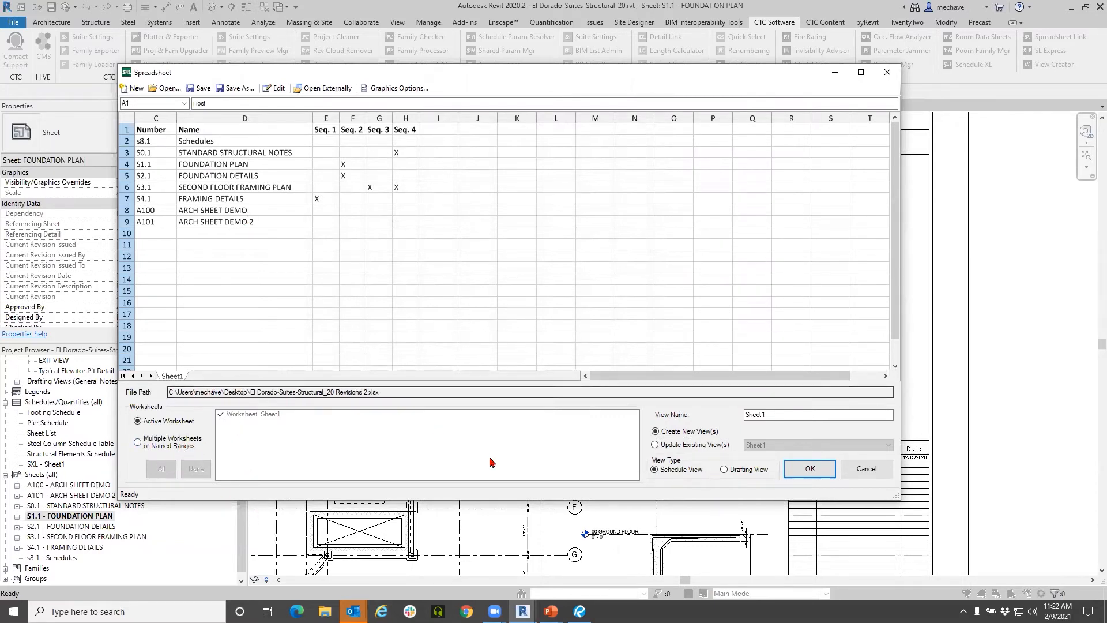
- Name the view Revisions and create it as a new schedule view, moving the Schedule XL window off the resulting table
{"action": "left_click_drag", "start_coordinate": [793, 418], "coordinate": [657, 418]}
{"action": "type", "text": "Revision"}
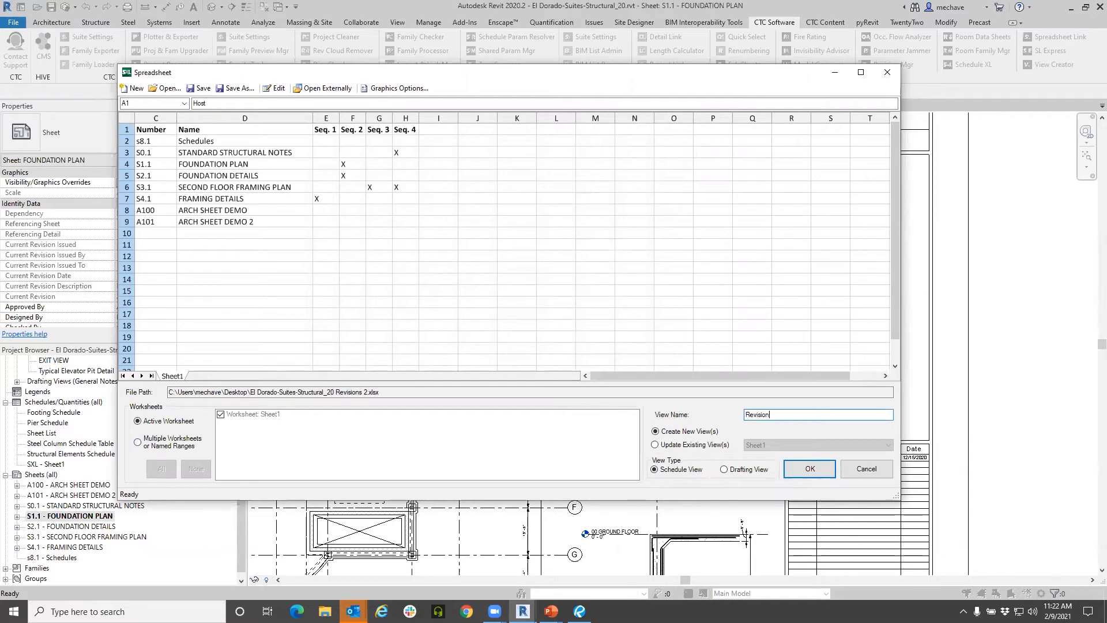
{"action": "type", "text": "s"}
{"action": "left_click", "coordinate": [723, 444]}
{"action": "left_click", "coordinate": [677, 433]}
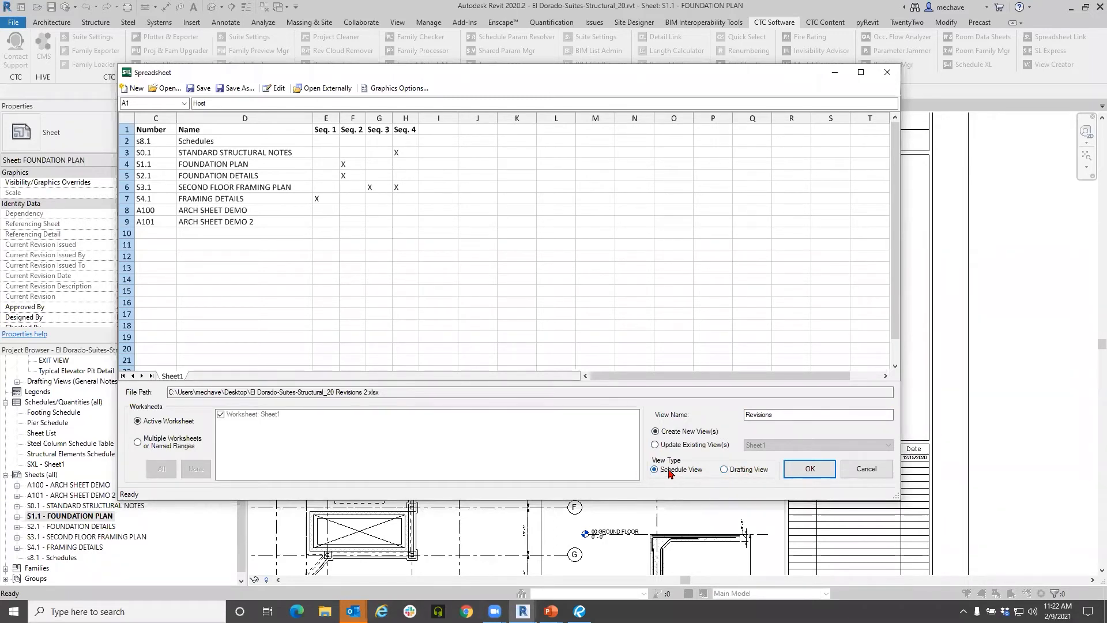
{"action": "left_click", "coordinate": [809, 468]}
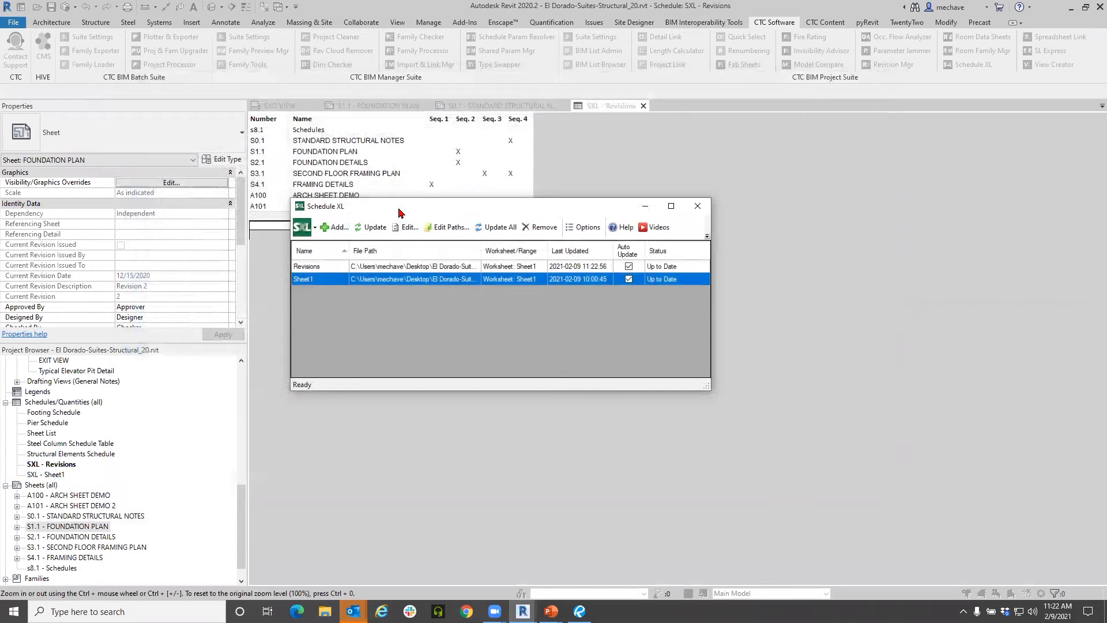
{"action": "left_click_drag", "start_coordinate": [401, 213], "coordinate": [360, 237]}
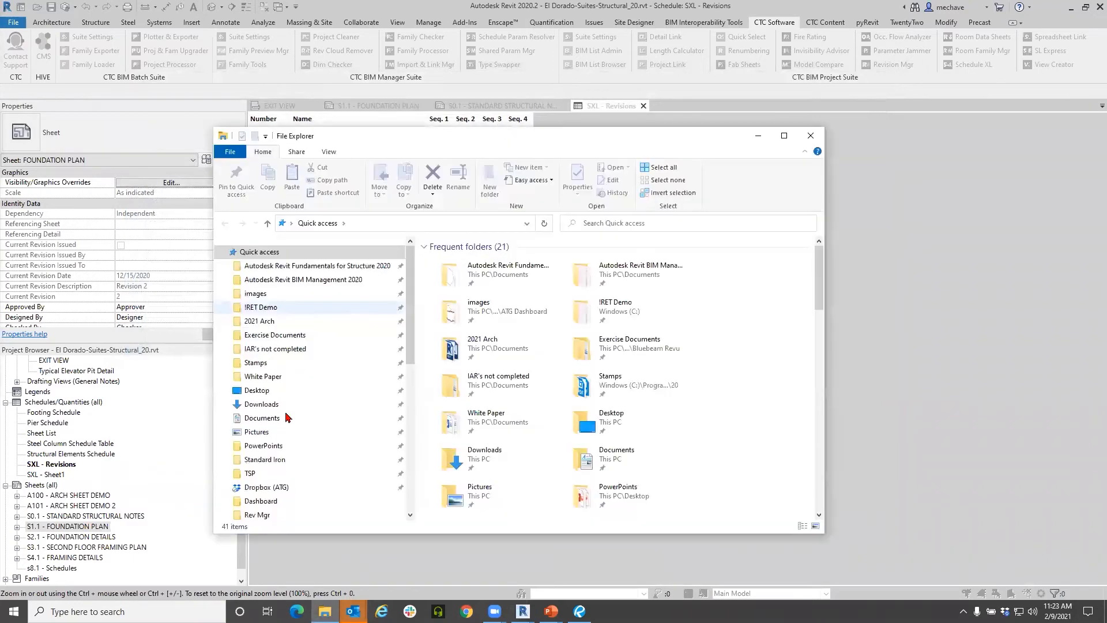
- Open El Dorado-Suites-Structural_20 Revisions 2.xlsx from the Desktop to review its revision table, closing the workbook and the file window
{"action": "left_click", "coordinate": [336, 390]}
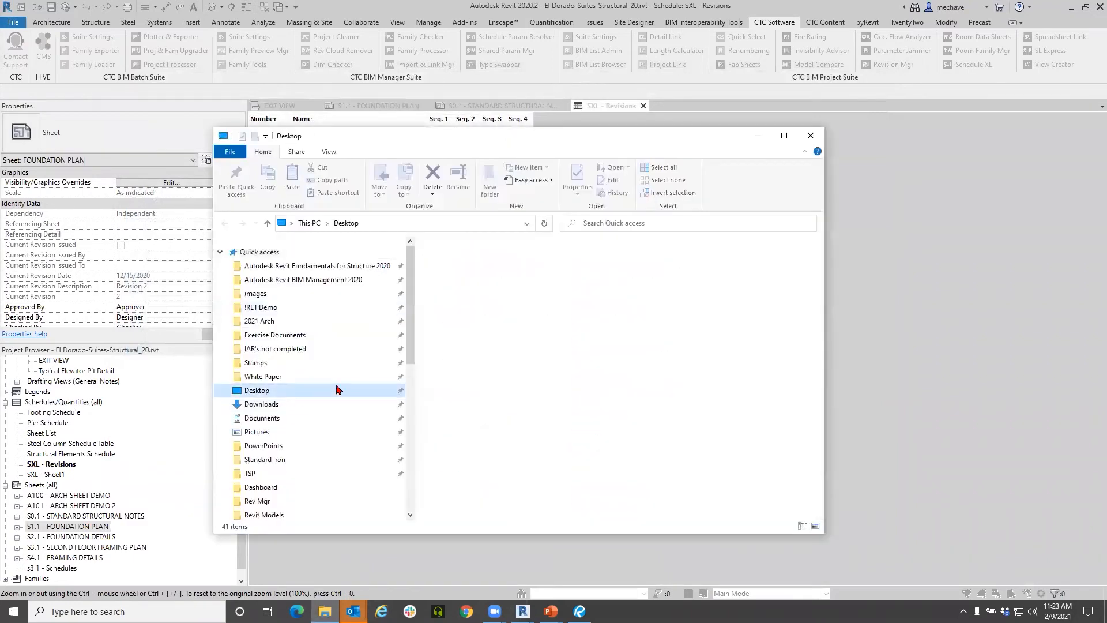
{"action": "scroll", "coordinate": [637, 420], "scroll_direction": "down", "scroll_amount": 4}
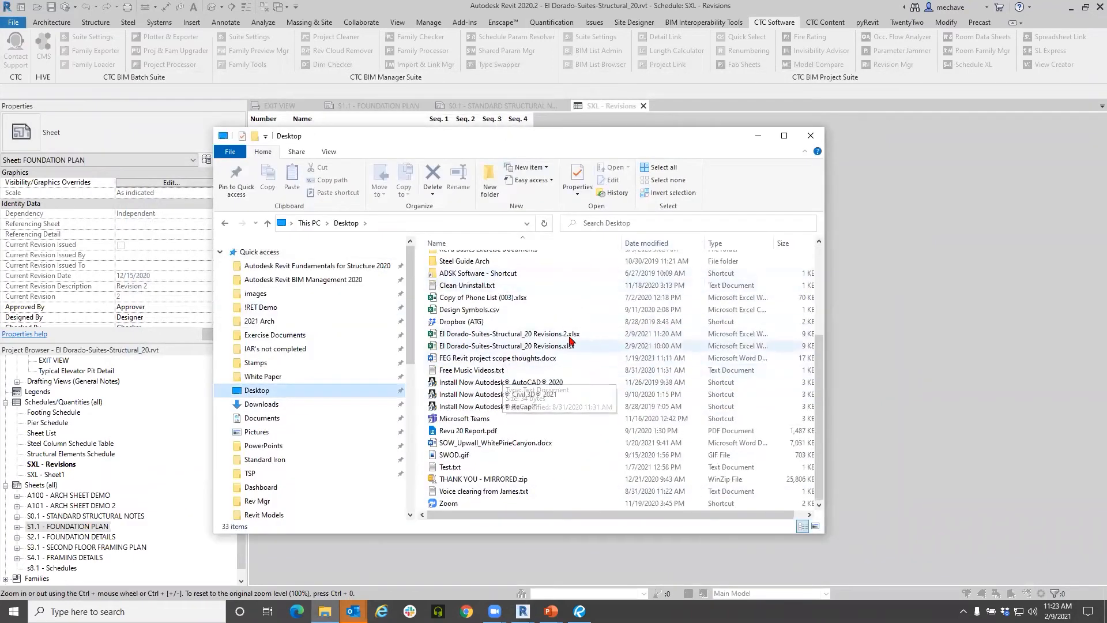
{"action": "double_click", "coordinate": [542, 333]}
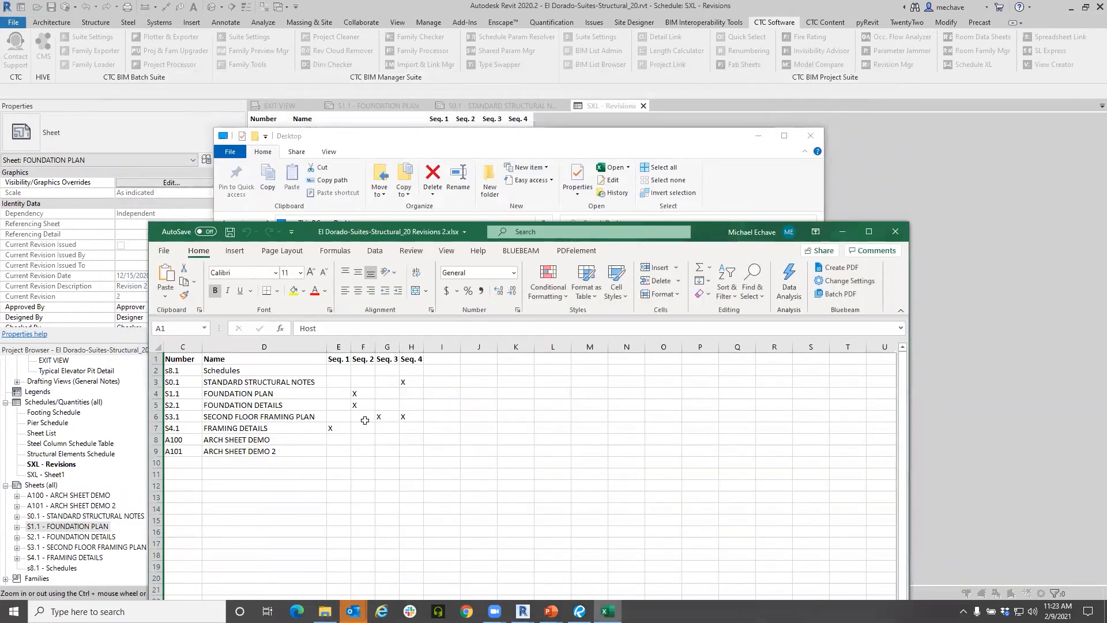
{"action": "left_click", "coordinate": [895, 231]}
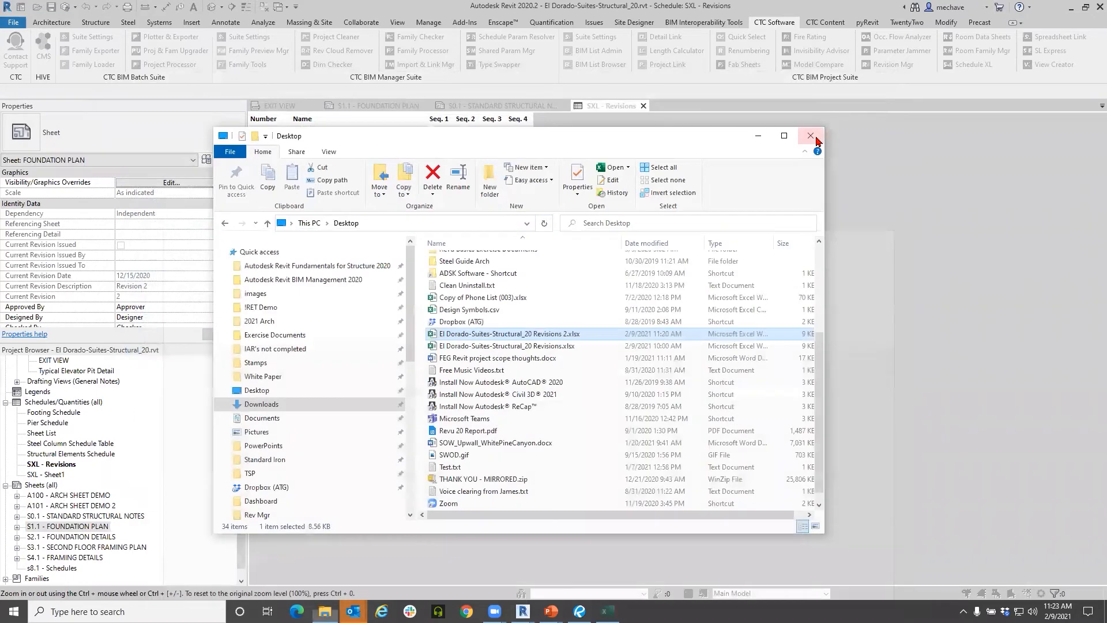
{"action": "left_click", "coordinate": [810, 136]}
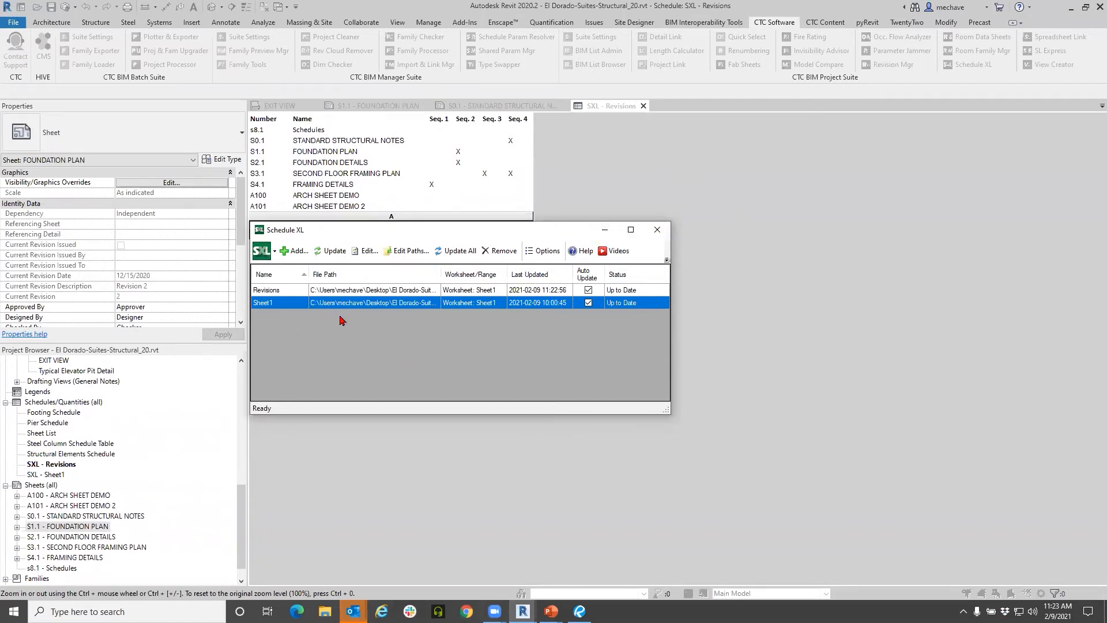
- Close Schedule XL and place the SXL - Revisions schedule on sheet S0.1 - STANDARD STRUCTURAL NOTES, directly above the existing revision table
{"action": "left_click", "coordinate": [269, 291]}
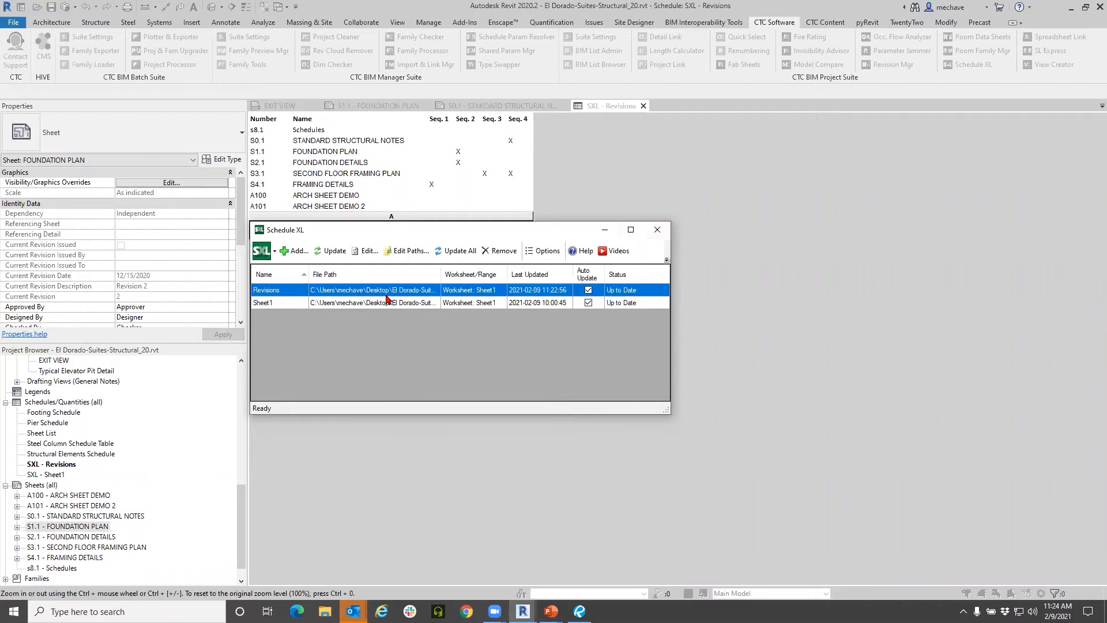
{"action": "left_click", "coordinate": [656, 230]}
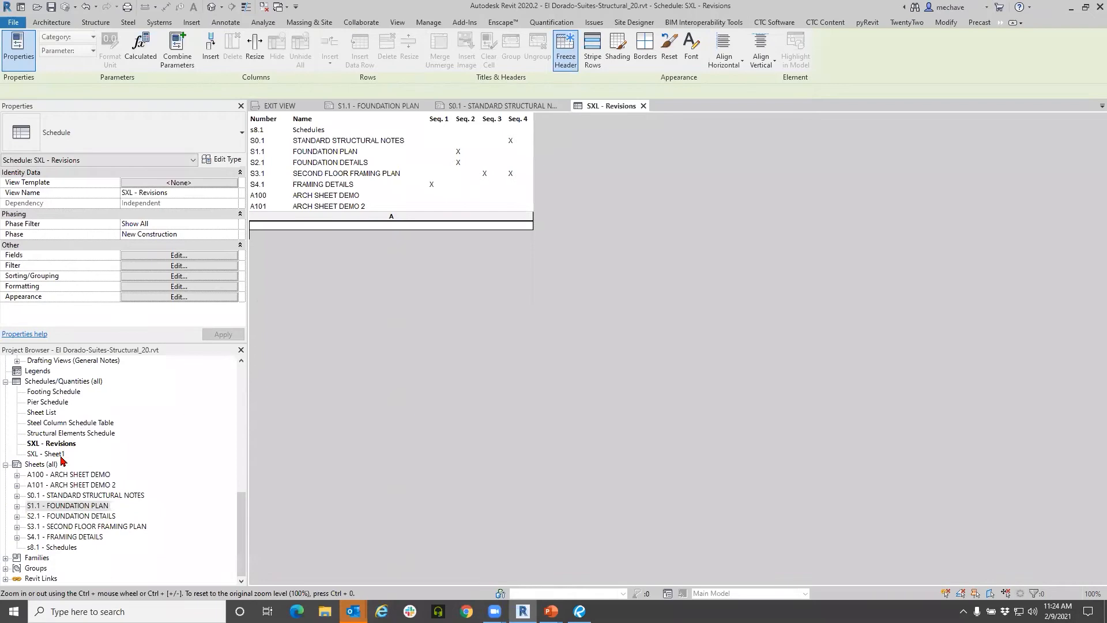
{"action": "double_click", "coordinate": [88, 496]}
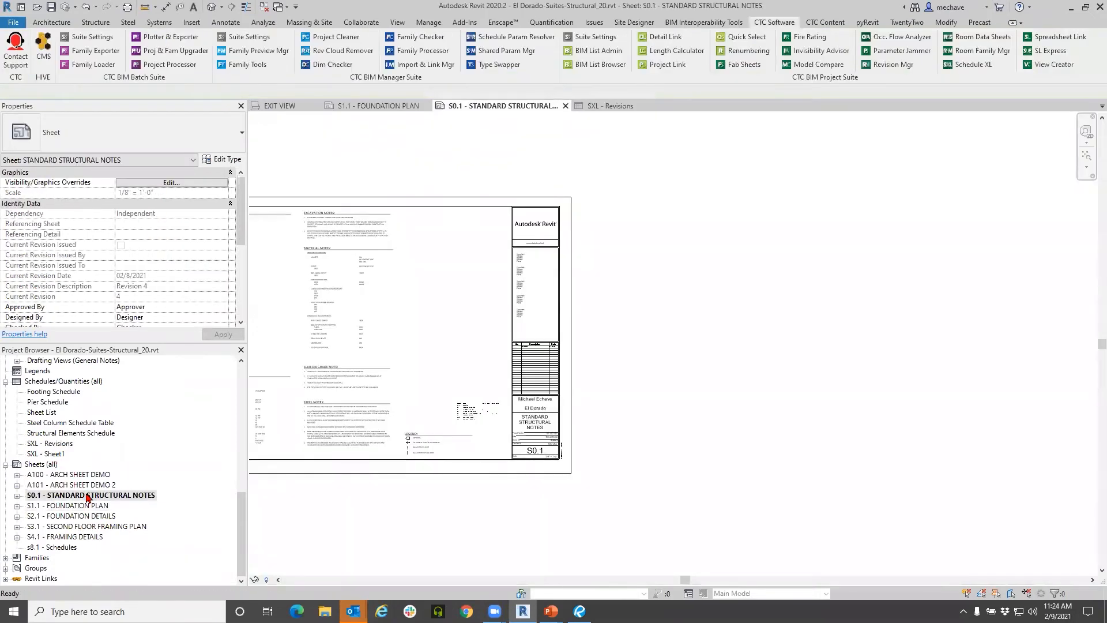
{"action": "scroll", "coordinate": [444, 407], "scroll_direction": "up", "scroll_amount": 5}
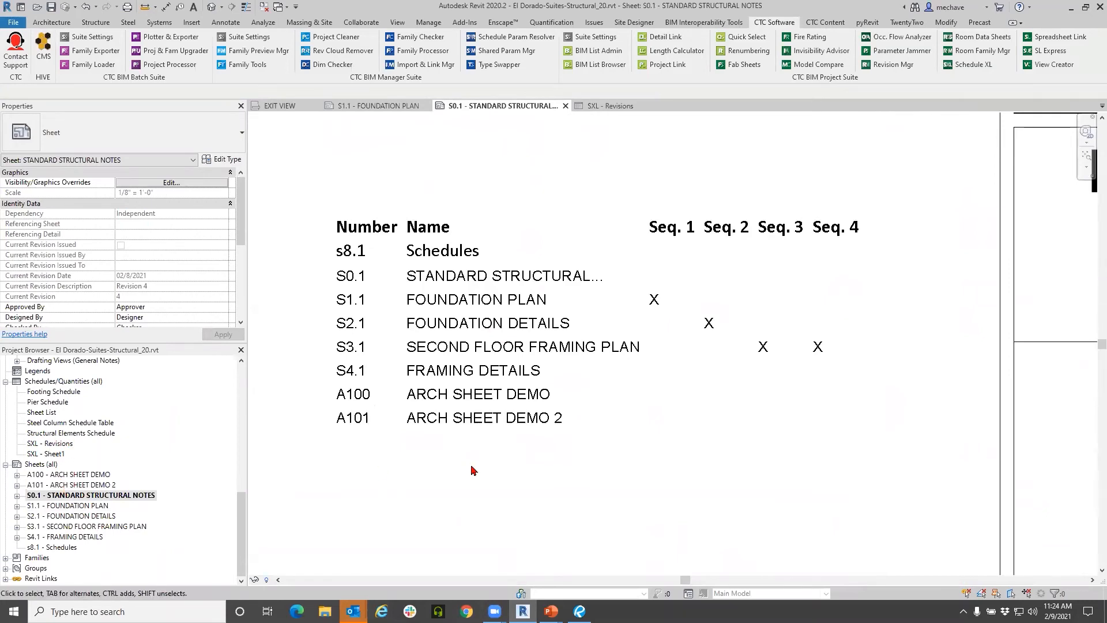
{"action": "scroll", "coordinate": [472, 467], "scroll_direction": "down", "scroll_amount": 3}
{"action": "left_click_drag", "start_coordinate": [58, 444], "coordinate": [521, 269]}
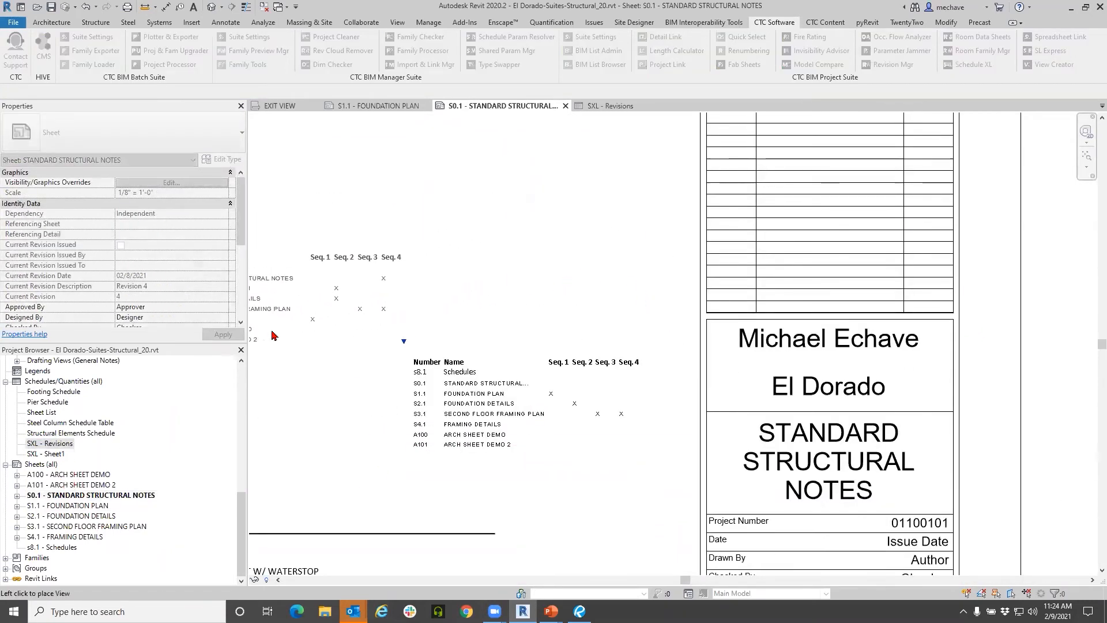
{"action": "middle_click_drag", "start_coordinate": [391, 437], "coordinate": [628, 417]}
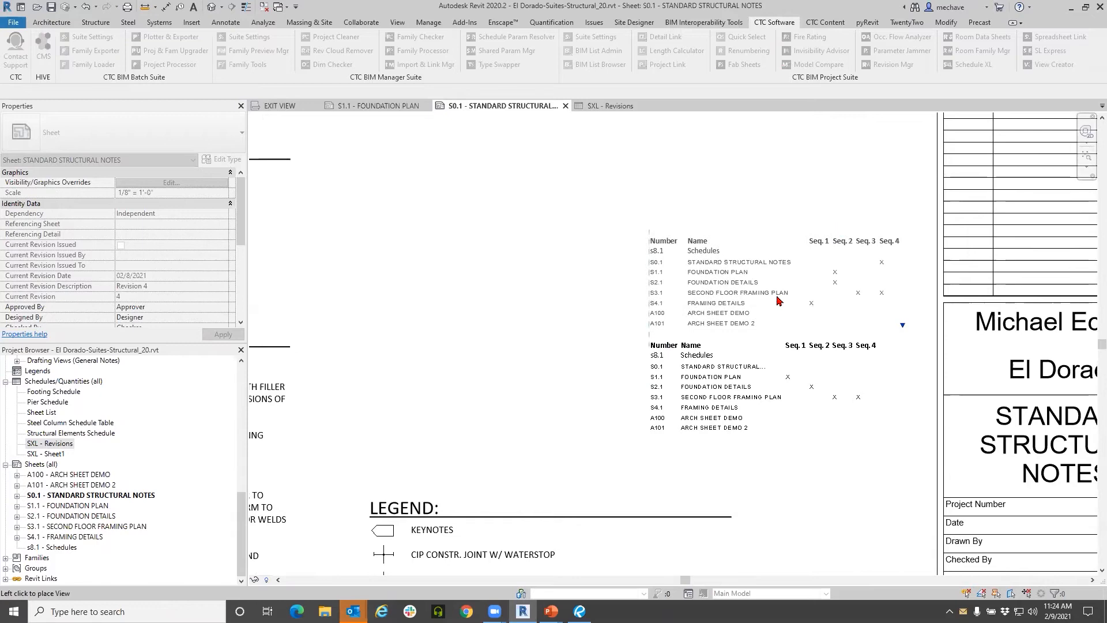
{"action": "left_click", "coordinate": [777, 301]}
{"action": "scroll", "coordinate": [573, 246], "scroll_direction": "up", "scroll_amount": 4}
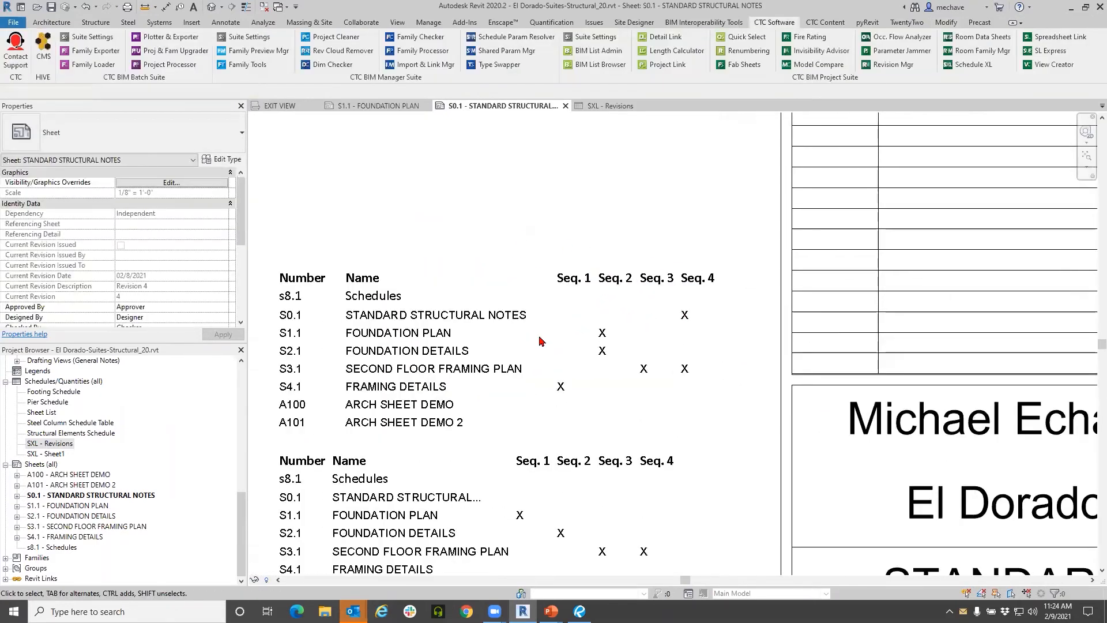
- Move the placed SXL - Revisions schedule up the sheet, clear of the older table and beside the title block's revision list
{"action": "left_click", "coordinate": [455, 316]}
{"action": "key", "text": "Escape"}
{"action": "scroll", "coordinate": [429, 313], "scroll_direction": "down", "scroll_amount": 3}
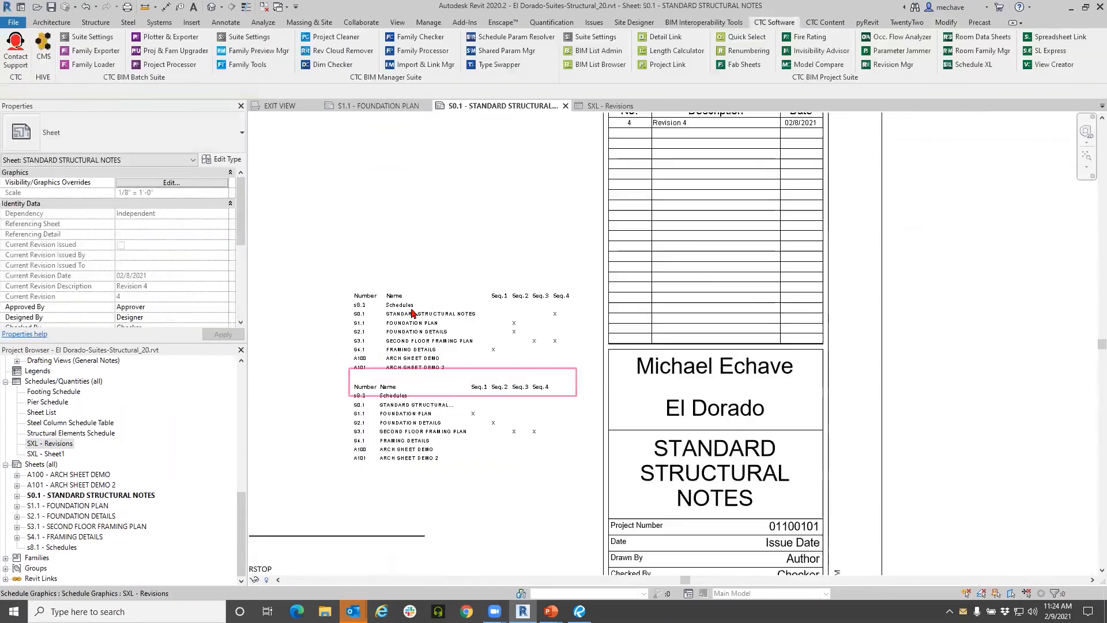
{"action": "left_click_drag", "start_coordinate": [394, 298], "coordinate": [404, 168]}
{"action": "scroll", "coordinate": [526, 192], "scroll_direction": "up", "scroll_amount": 6}
{"action": "middle_click_drag", "start_coordinate": [526, 192], "coordinate": [652, 321]}
{"action": "scroll", "coordinate": [652, 321], "scroll_direction": "down", "scroll_amount": 1}
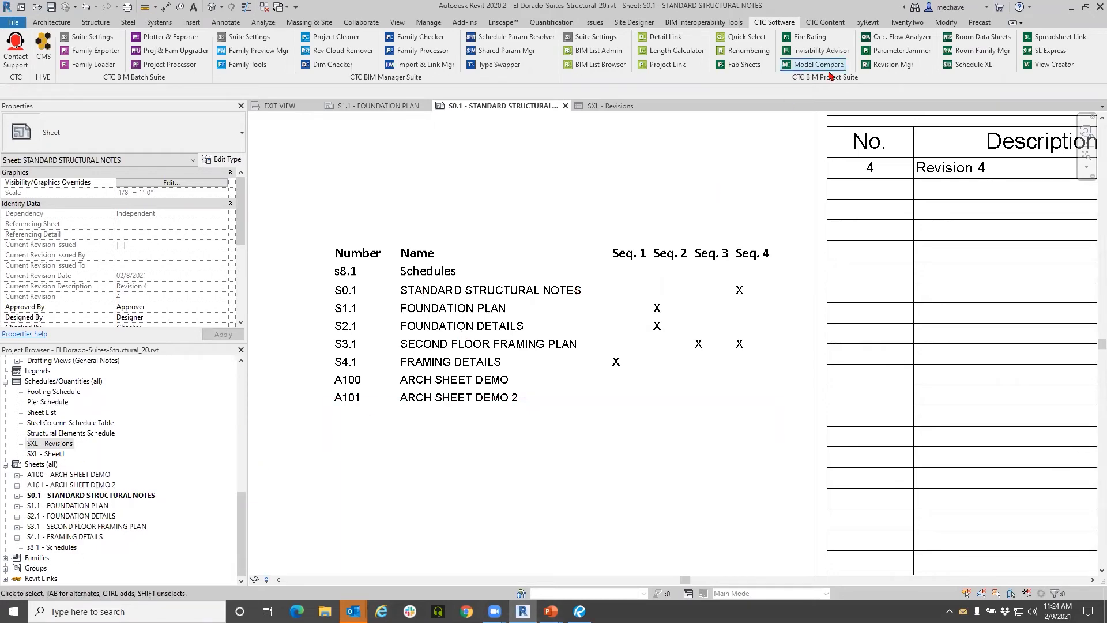
- Check the sheet revisions in Revision Manager, close it, and open El Dorado-Suites-Structural_20 Revisions 2.xlsx from the Desktop in Excel
{"action": "left_click", "coordinate": [878, 63]}
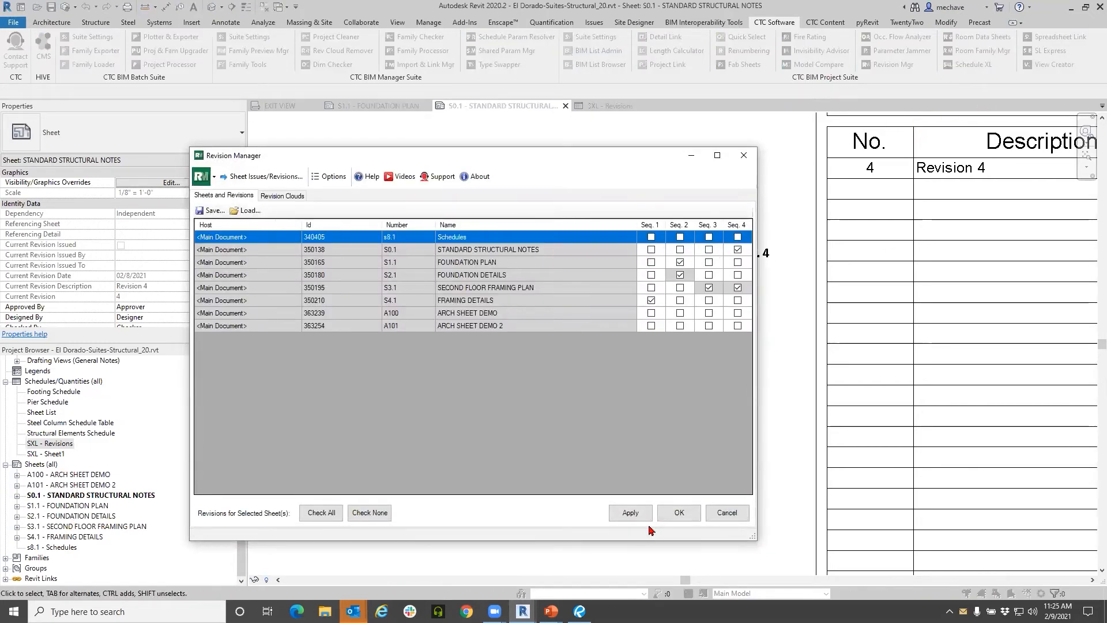
{"action": "left_click", "coordinate": [676, 515]}
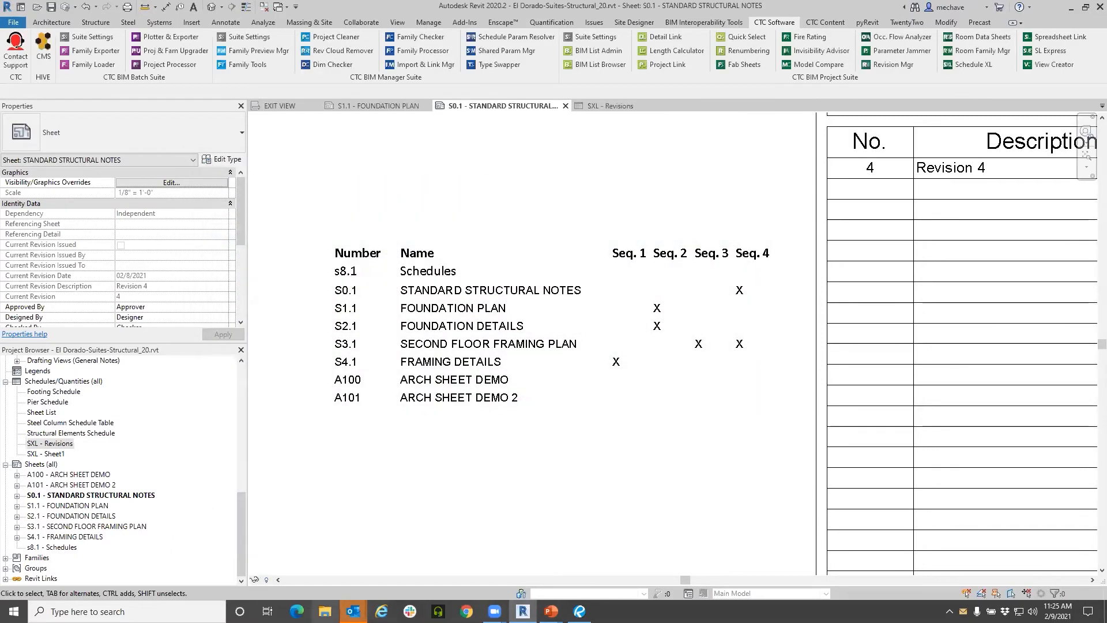
{"action": "left_click", "coordinate": [325, 611]}
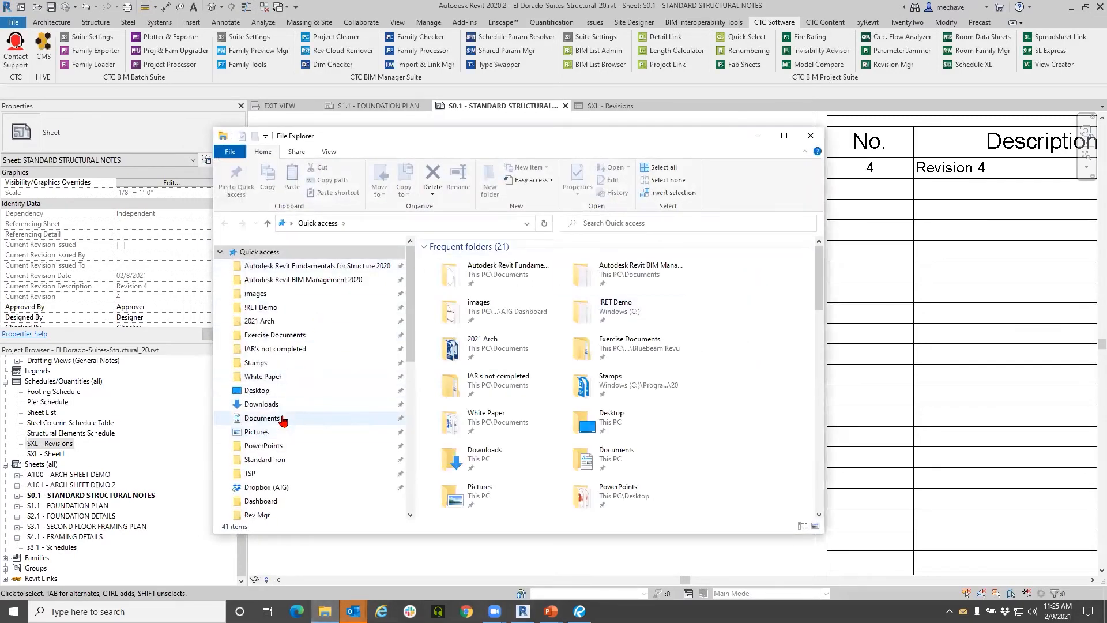
{"action": "left_click", "coordinate": [283, 420]}
{"action": "scroll", "coordinate": [489, 448], "scroll_direction": "down", "scroll_amount": 15}
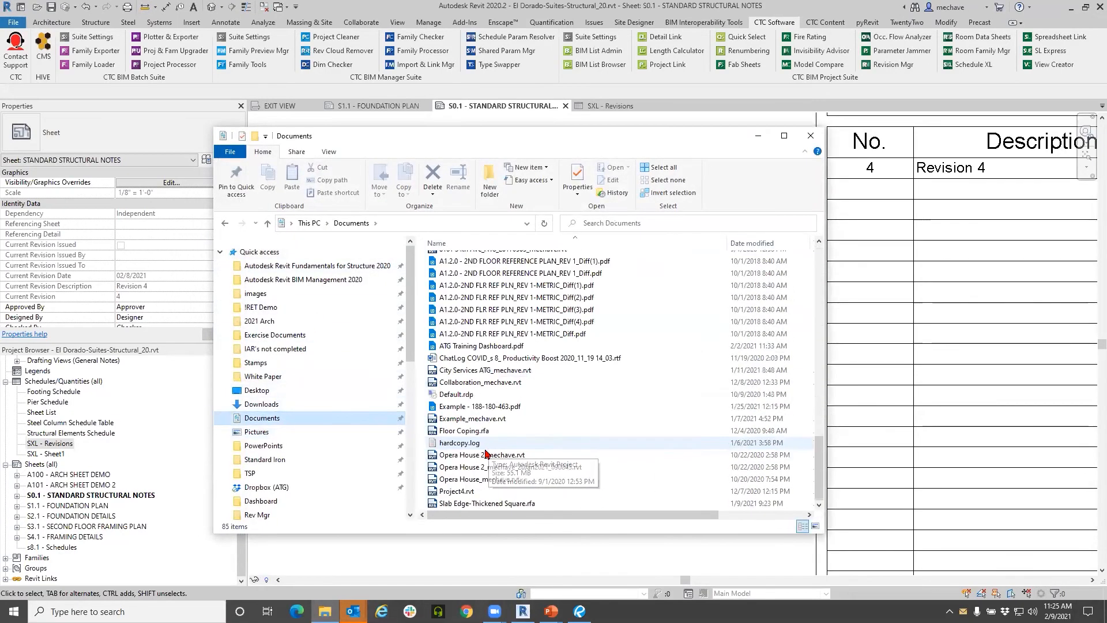
{"action": "left_click", "coordinate": [256, 390]}
{"action": "scroll", "coordinate": [507, 394], "scroll_direction": "down", "scroll_amount": 4}
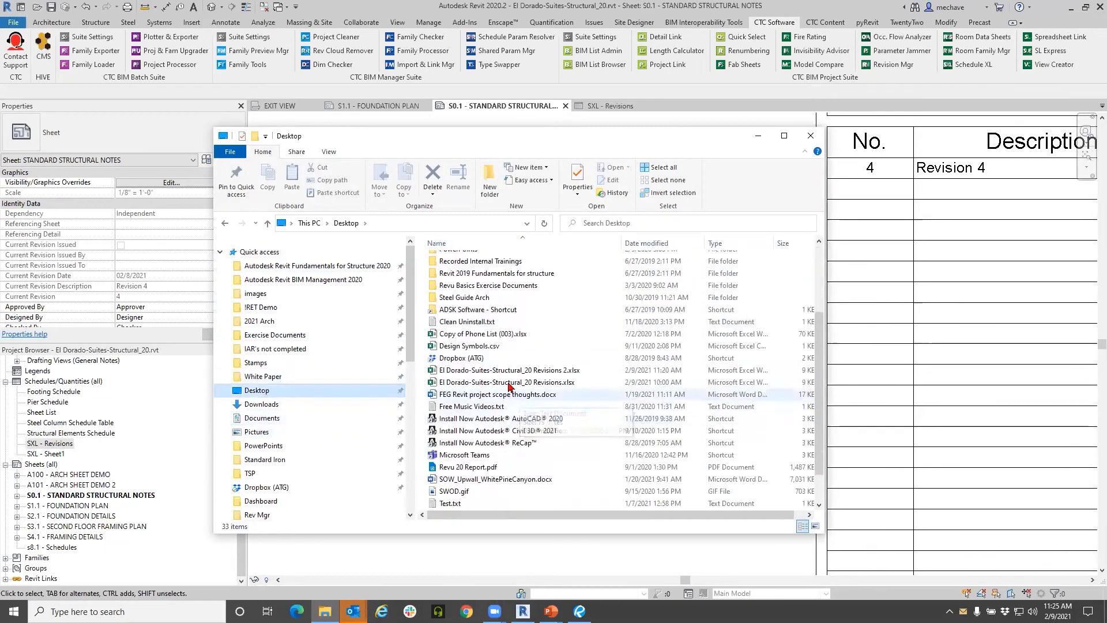
{"action": "double_click", "coordinate": [507, 370]}
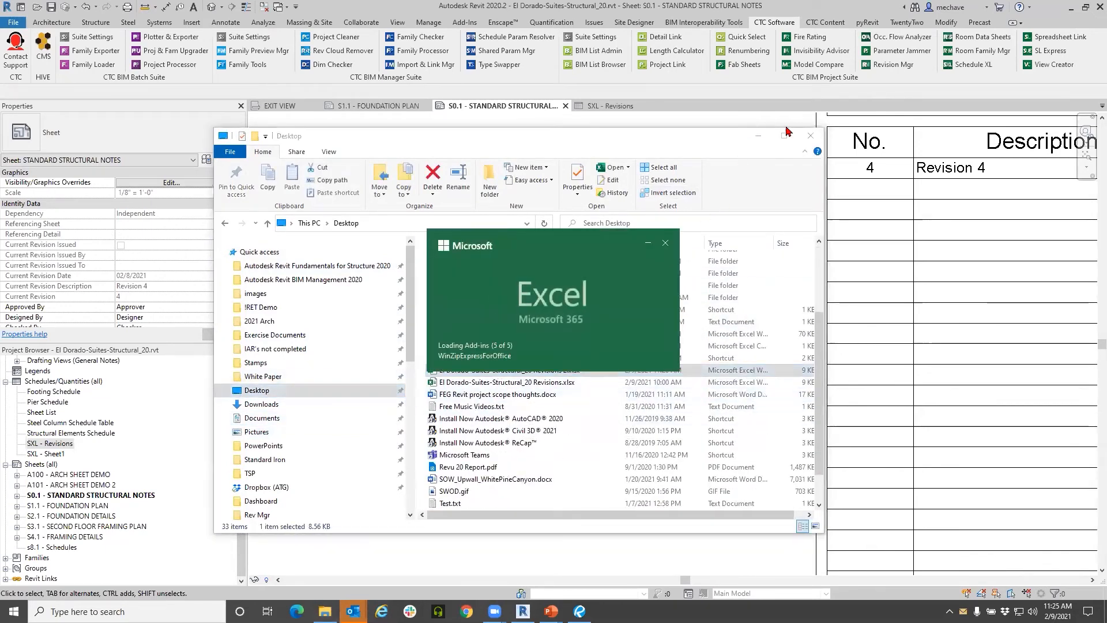
{"action": "left_click", "coordinate": [759, 136]}
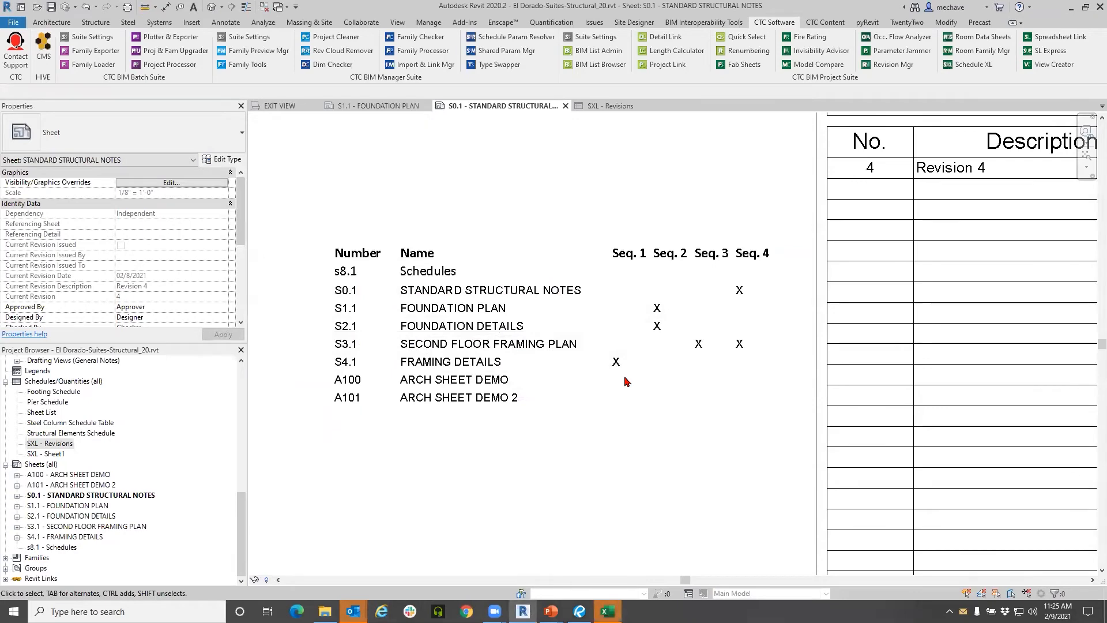
{"action": "left_click", "coordinate": [607, 611]}
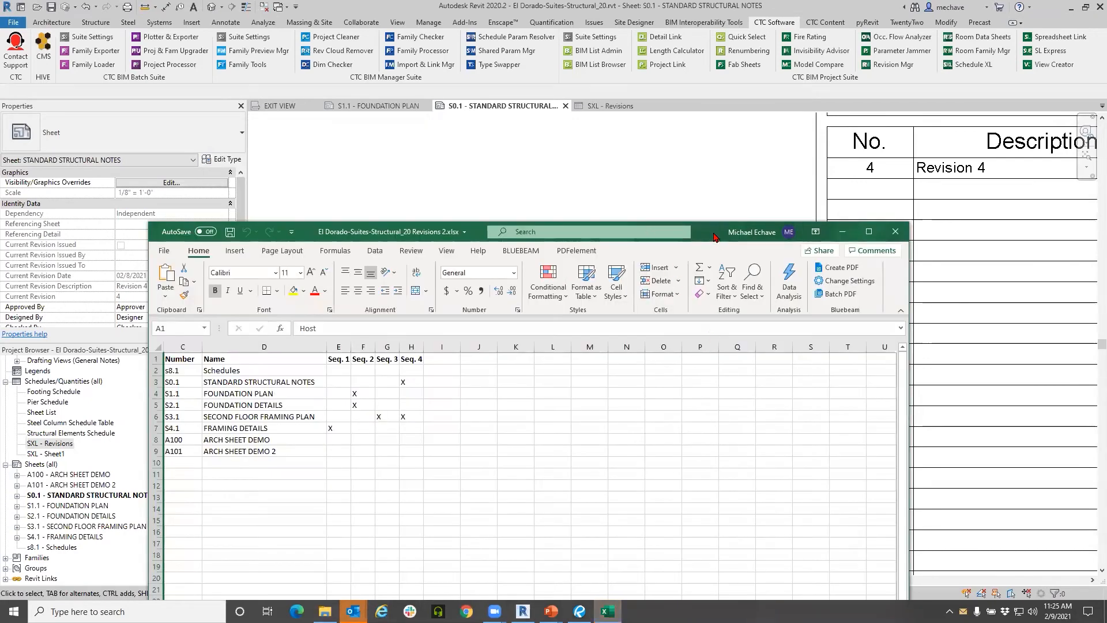
{"action": "left_click_drag", "start_coordinate": [717, 238], "coordinate": [728, 149]}
- Mark the S0.1 STANDARD STRUCTURAL NOTES row with X under Seq. 1, Seq. 2 and Seq. 3, saving and closing the workbook
{"action": "left_click", "coordinate": [349, 294]}
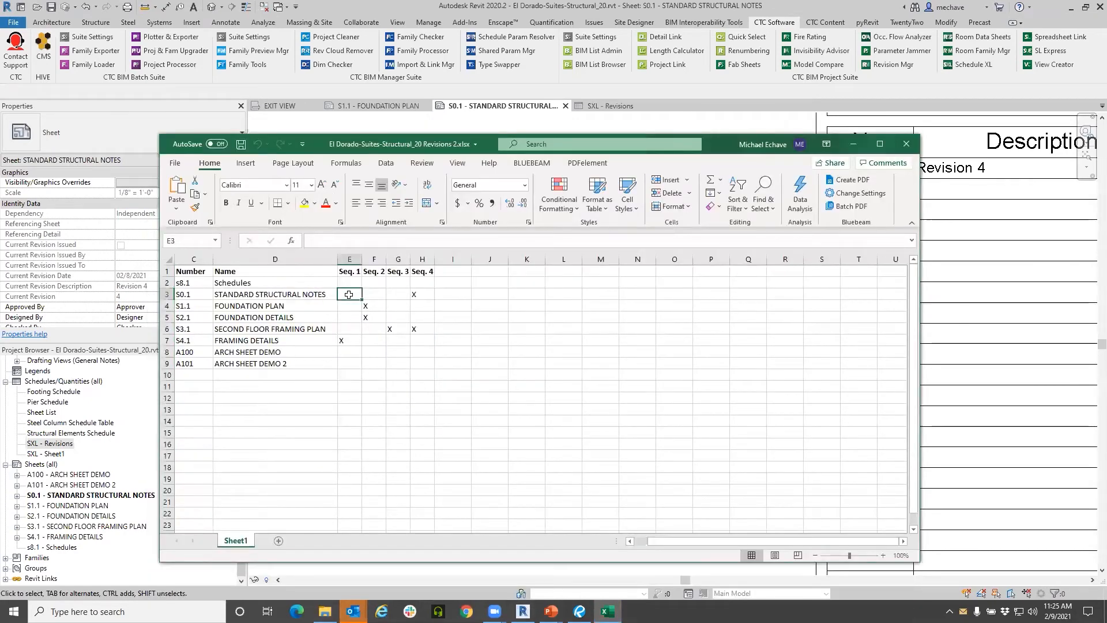
{"action": "type", "text": "X"}
{"action": "left_click", "coordinate": [376, 295]}
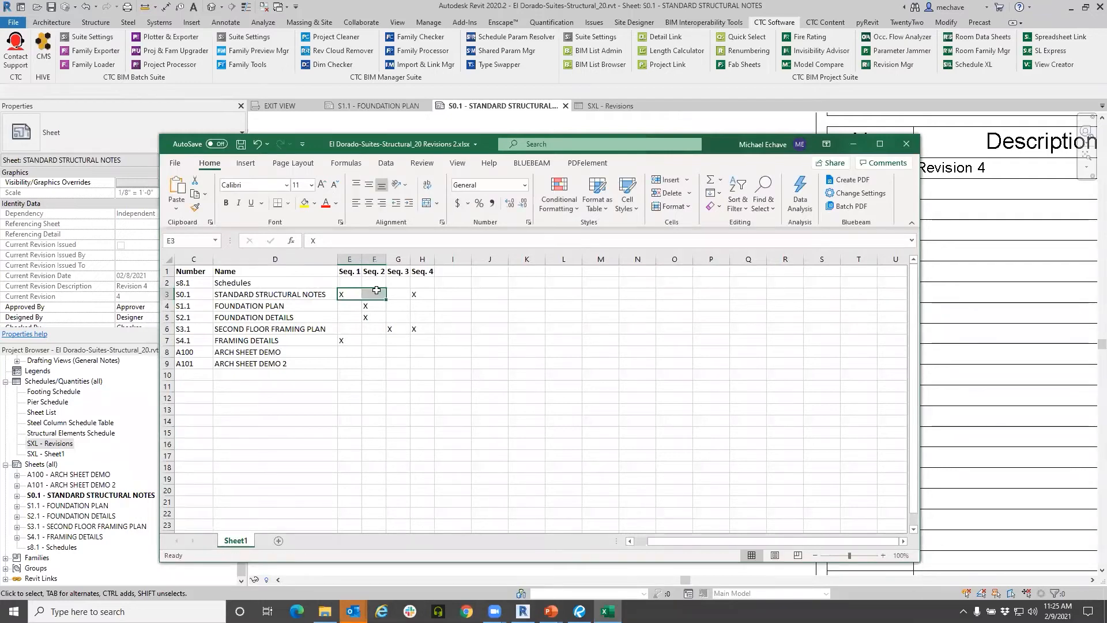
{"action": "type", "text": "X"}
{"action": "left_click", "coordinate": [397, 293]}
{"action": "type", "text": "X"}
{"action": "left_click", "coordinate": [475, 328]}
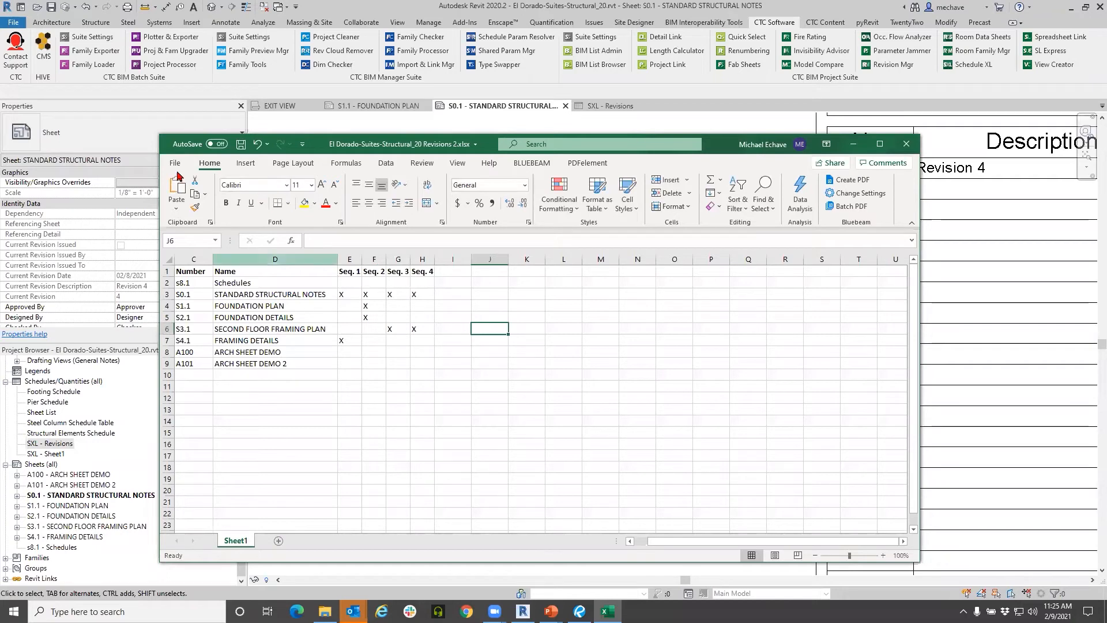
{"action": "left_click", "coordinate": [241, 143]}
{"action": "left_click", "coordinate": [906, 144]}
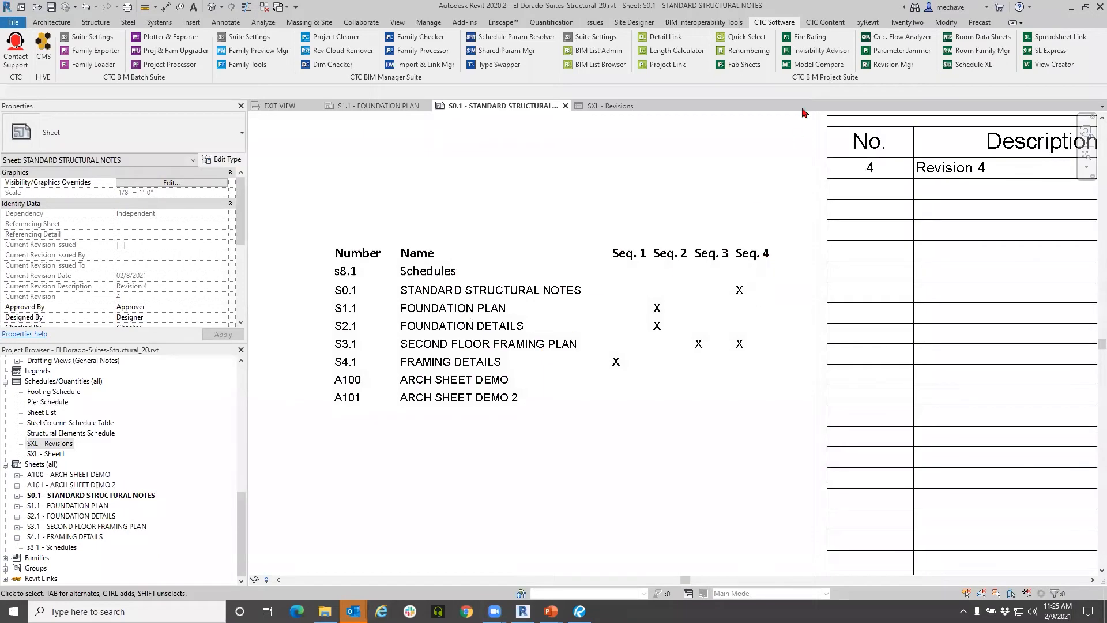
- Update the Revisions view from its workbook in Schedule XL and close Schedule XL
{"action": "left_click", "coordinate": [969, 64]}
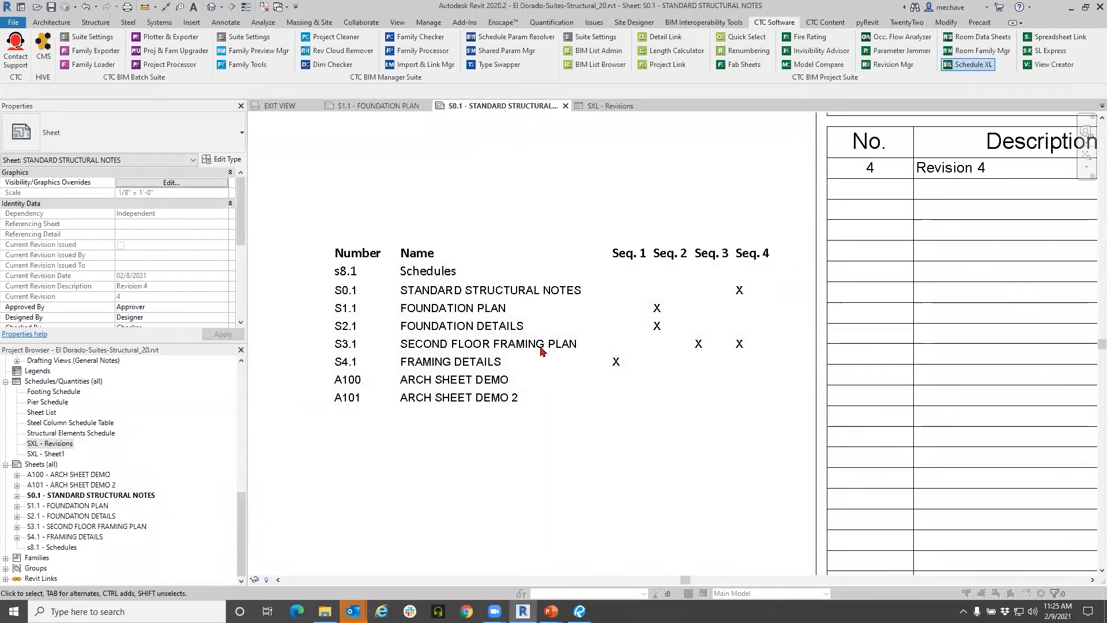
{"action": "left_click", "coordinate": [389, 289]}
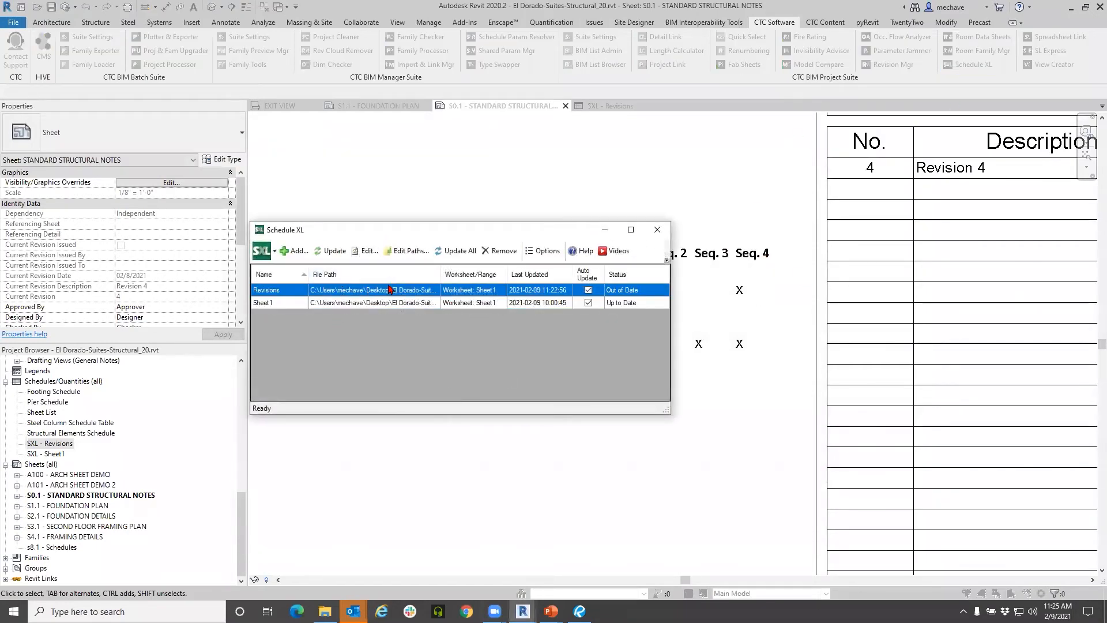
{"action": "left_click", "coordinate": [330, 250]}
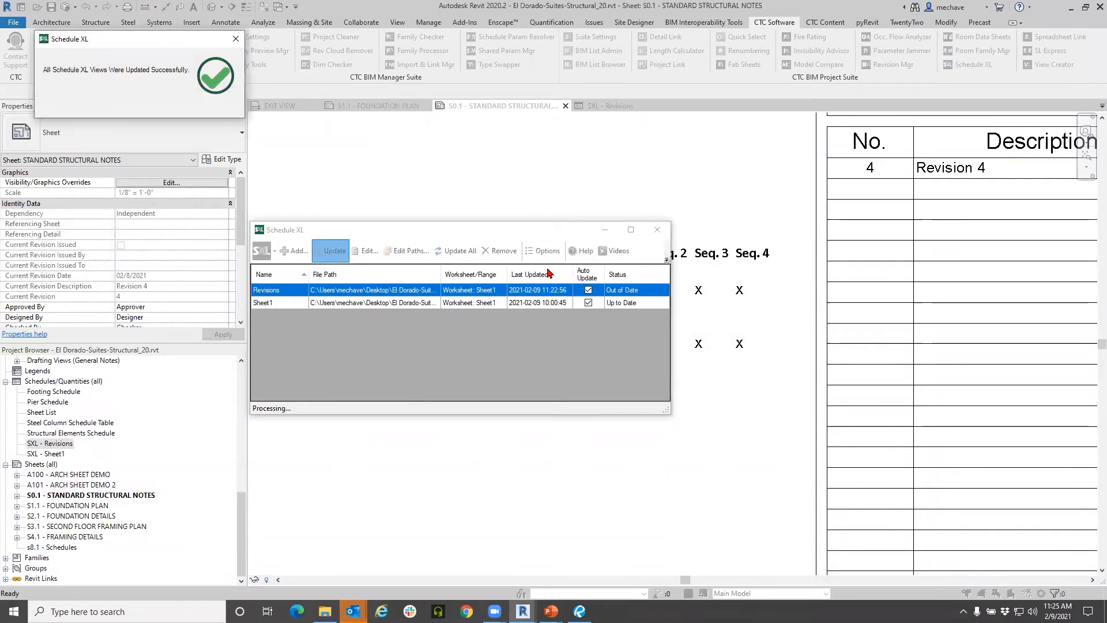
{"action": "left_click", "coordinate": [604, 230]}
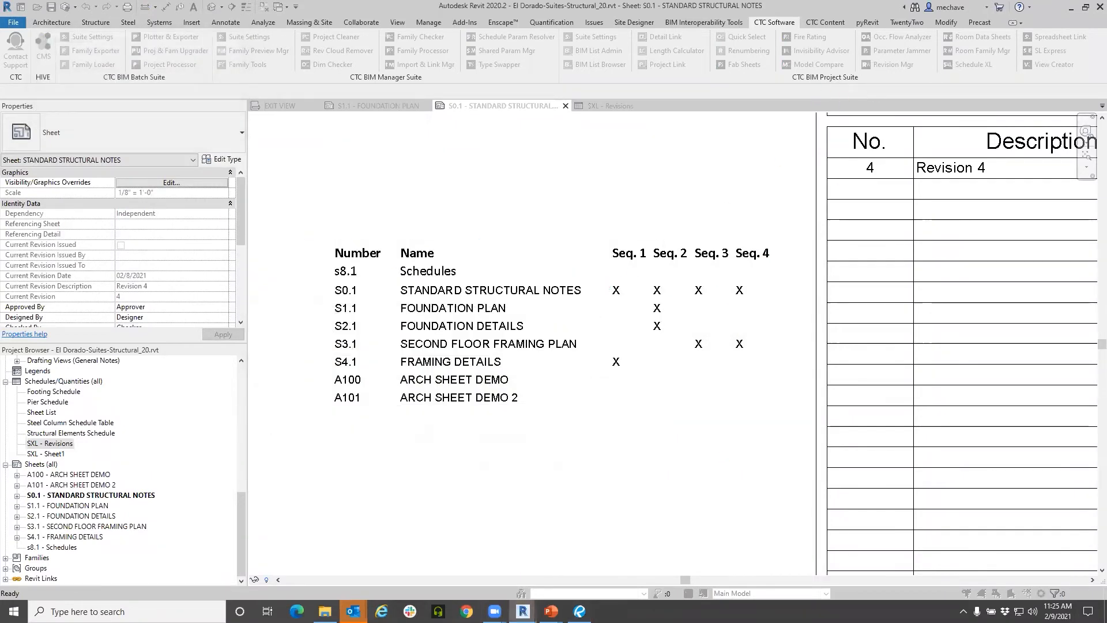
{"action": "left_click", "coordinate": [666, 225]}
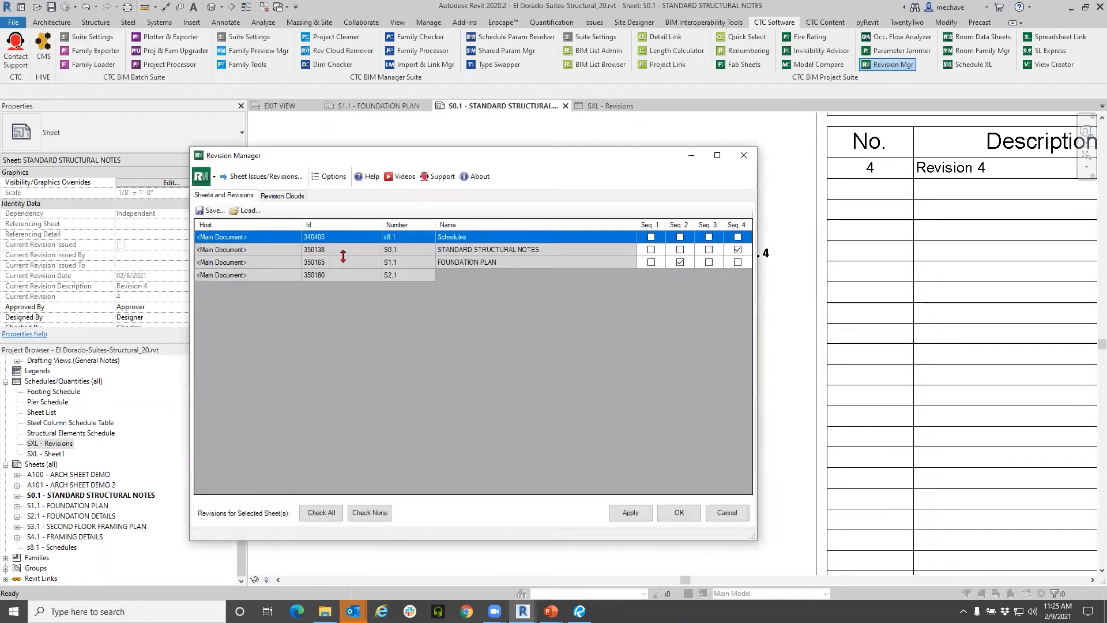
- Load El Dorado-Suites-Structural_20 Revisions 2.xlsx into Revision Manager and apply its revision assignments to the sheets, closing the manager
{"action": "left_click", "coordinate": [248, 210]}
{"action": "left_click", "coordinate": [461, 282]}
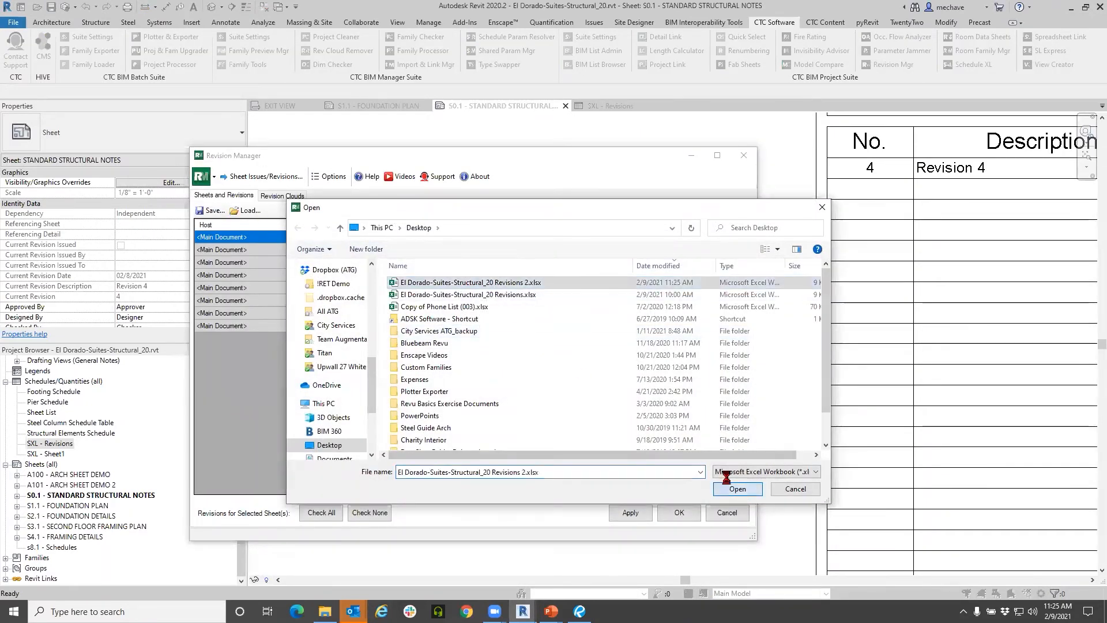
{"action": "left_click", "coordinate": [736, 488]}
{"action": "left_click", "coordinate": [630, 353]}
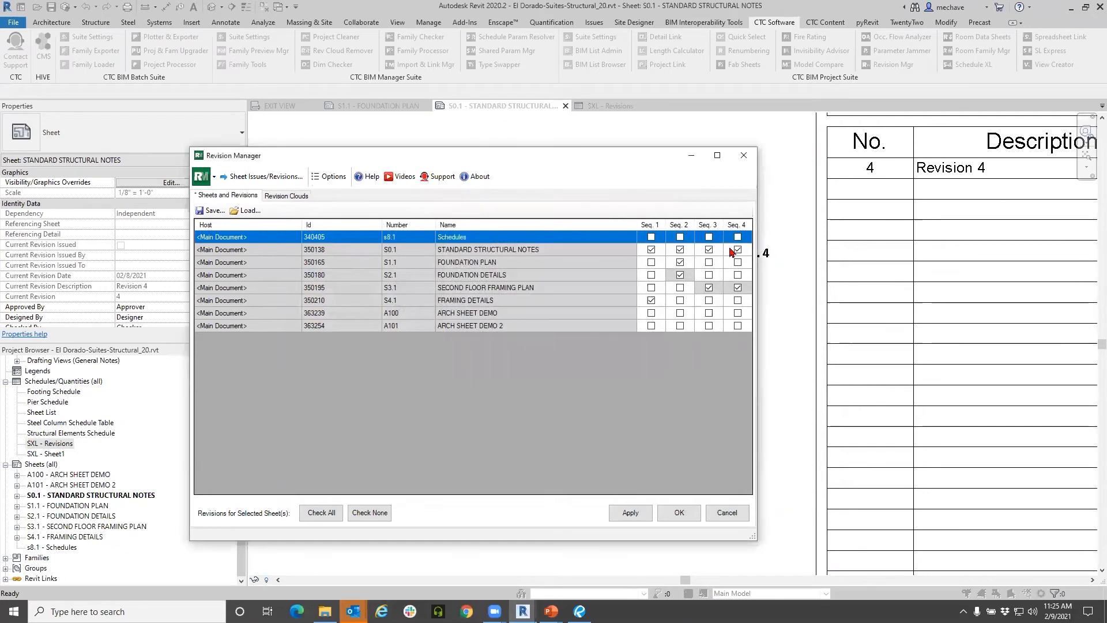
{"action": "left_click", "coordinate": [629, 513]}
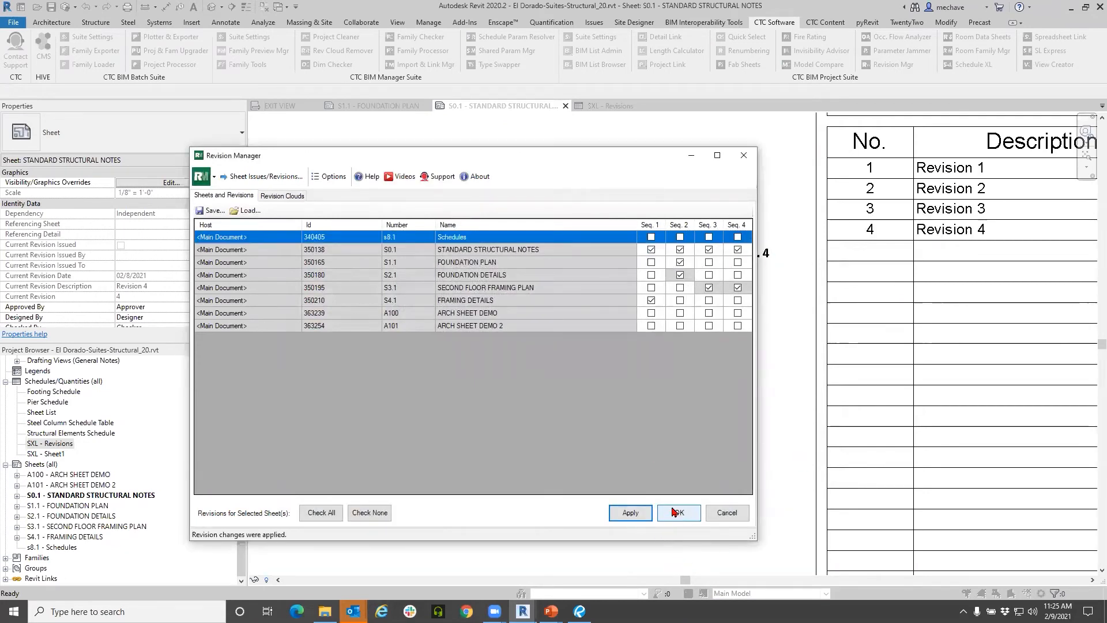
{"action": "left_click", "coordinate": [676, 511]}
{"action": "scroll", "coordinate": [664, 459], "scroll_direction": "down", "scroll_amount": 3}
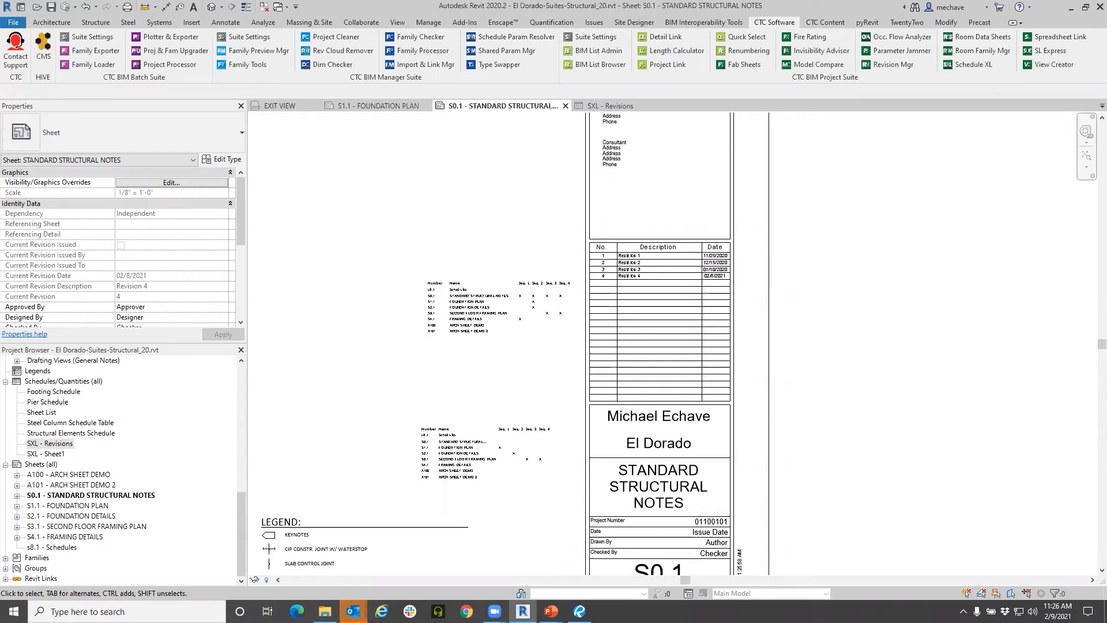
- Inspect the type properties of the SXL - Revisions schedule and leave them without changes
{"action": "left_click", "coordinate": [70, 444]}
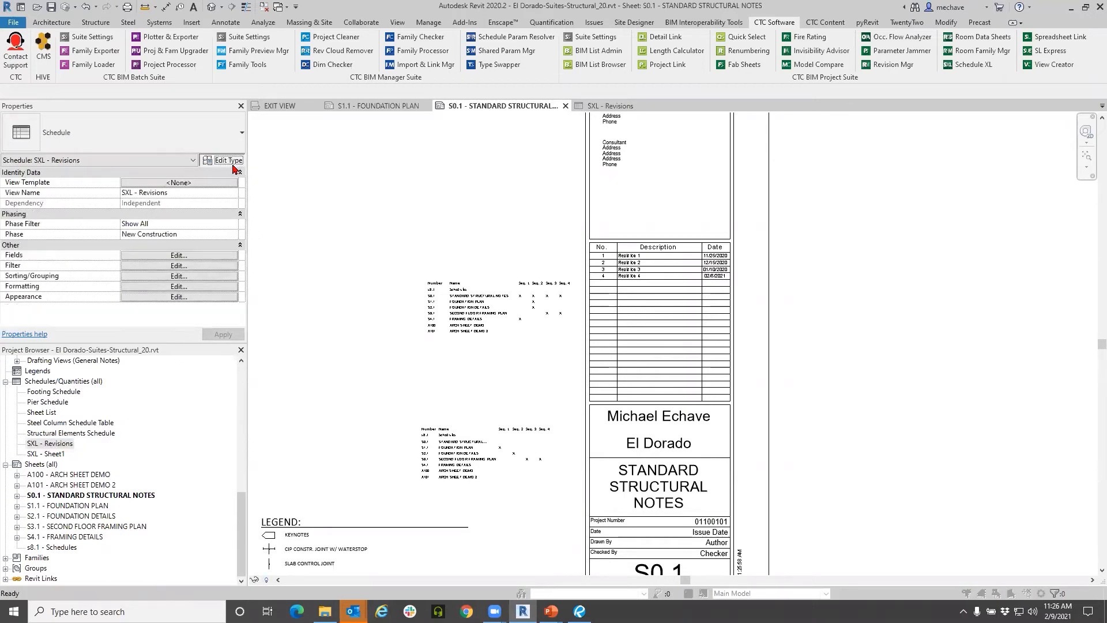
{"action": "left_click", "coordinate": [222, 159]}
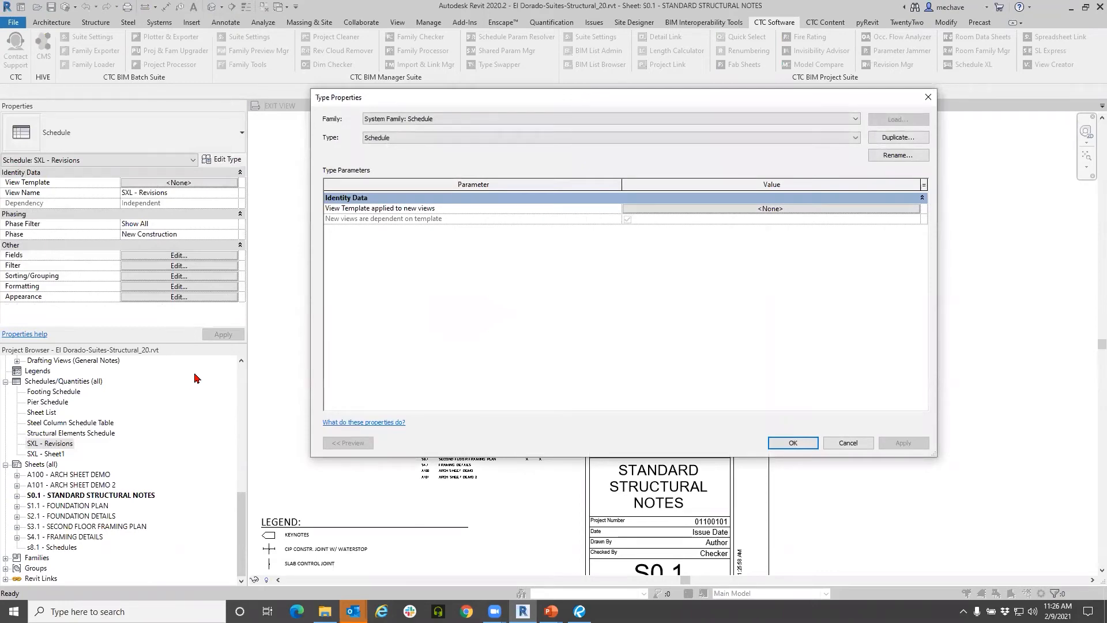
{"action": "left_click", "coordinate": [843, 442]}
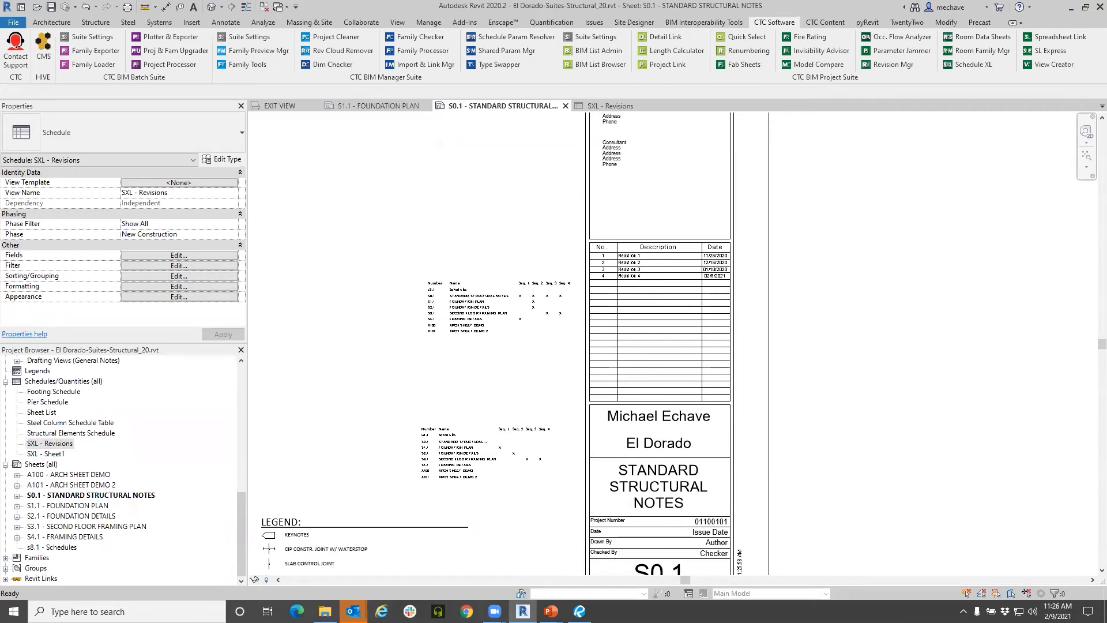
{"action": "left_click", "coordinate": [500, 388]}
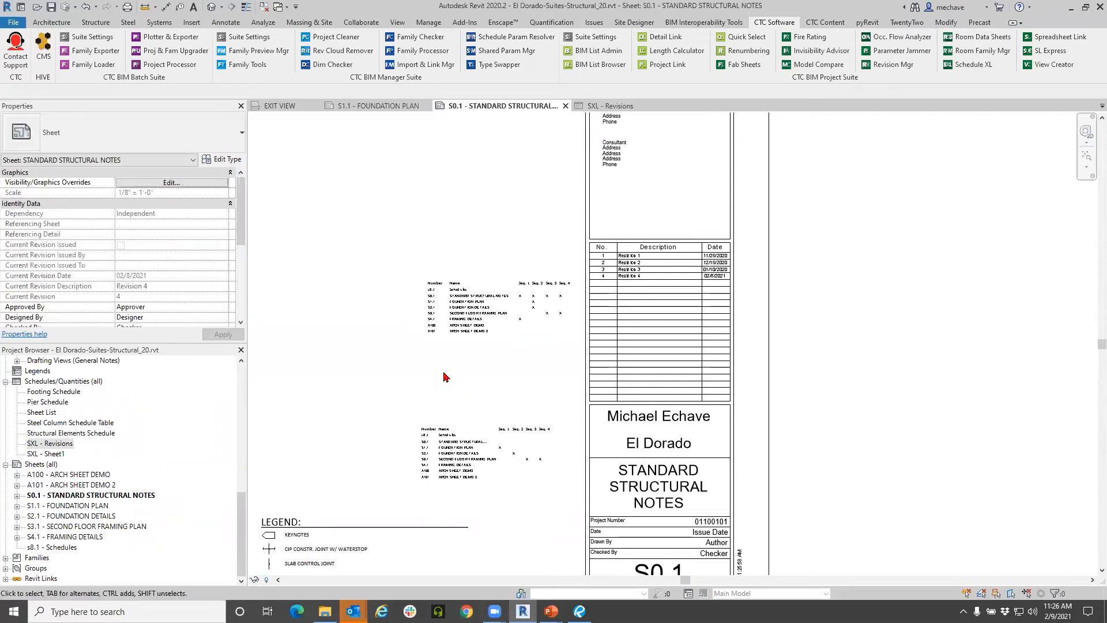
- Examine the two revision tables on sheet S0.1 and compare them with the title block's revision list
{"action": "scroll", "coordinate": [500, 388], "scroll_direction": "down", "scroll_amount": 3}
{"action": "scroll", "coordinate": [612, 275], "scroll_direction": "up", "scroll_amount": 5}
{"action": "scroll", "coordinate": [612, 275], "scroll_direction": "up", "scroll_amount": 3}
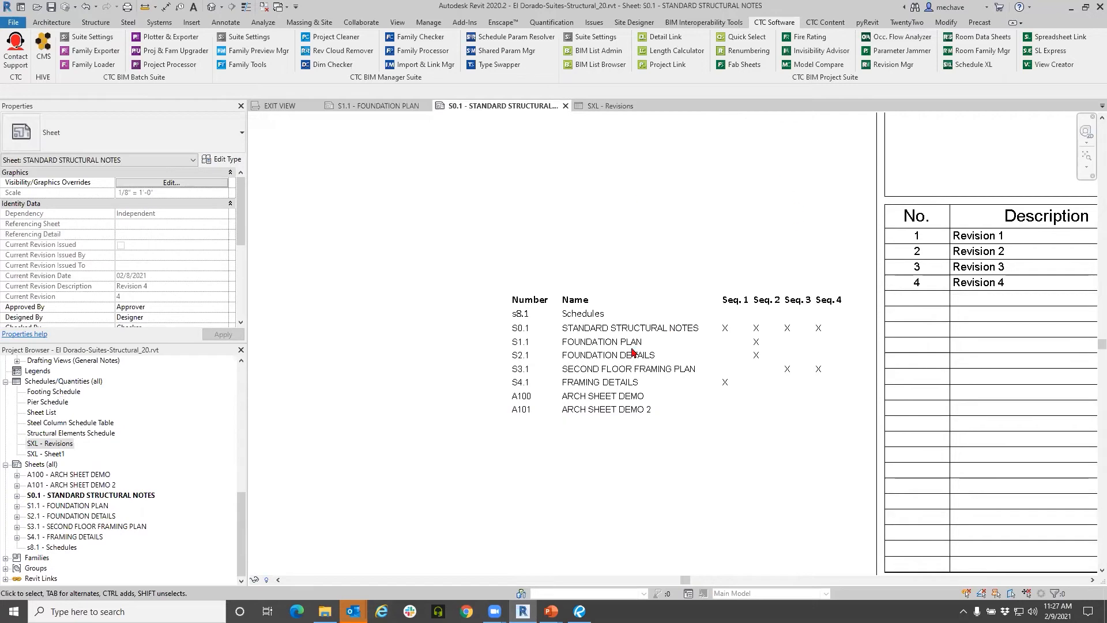
{"action": "scroll", "coordinate": [529, 364], "scroll_direction": "down", "scroll_amount": 1}
{"action": "middle_click_drag", "start_coordinate": [529, 364], "coordinate": [596, 374]}
{"action": "scroll", "coordinate": [573, 378], "scroll_direction": "down", "scroll_amount": 3}
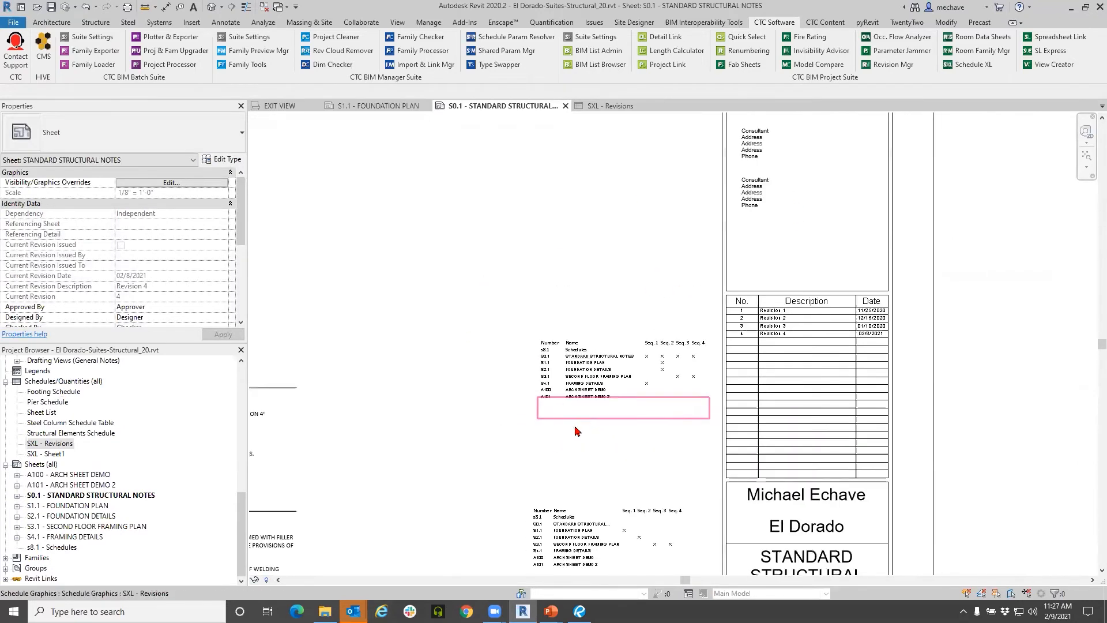
{"action": "scroll", "coordinate": [607, 379], "scroll_direction": "up", "scroll_amount": 3}
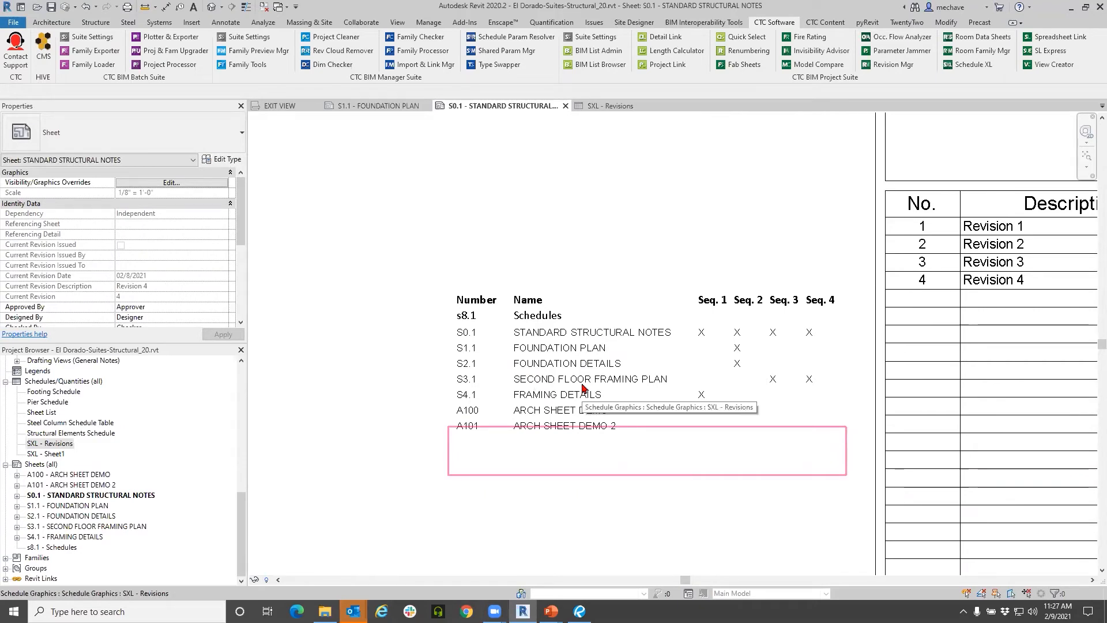
{"action": "scroll", "coordinate": [396, 324], "scroll_direction": "down", "scroll_amount": 3}
{"action": "middle_click_drag", "start_coordinate": [396, 324], "coordinate": [639, 278]}
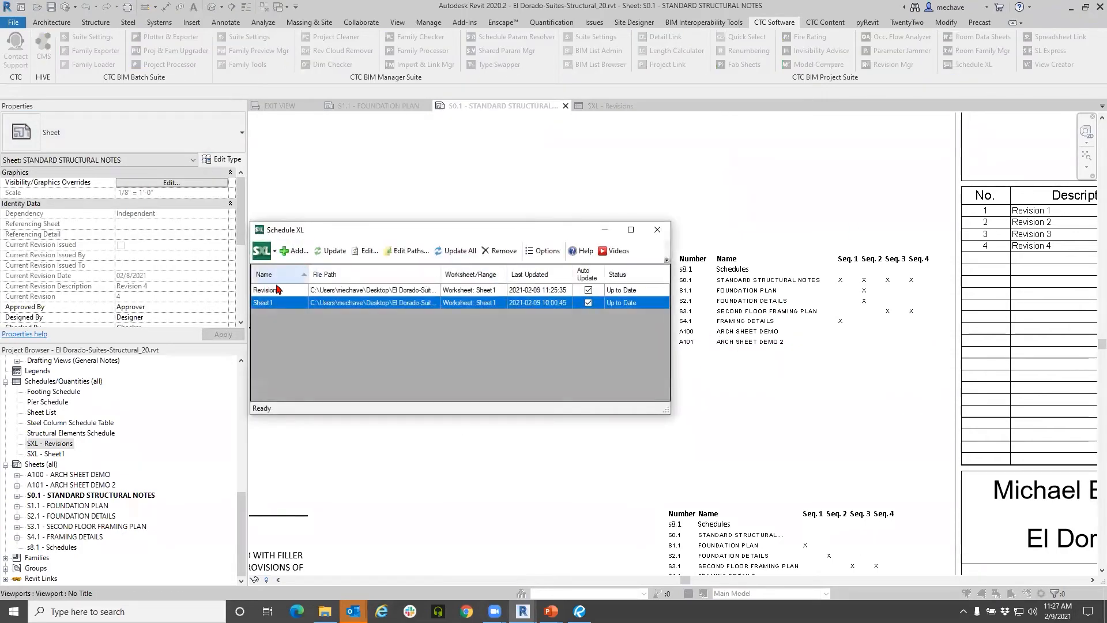
- Add a spreadsheet in Schedule XL, loading Rooms Calculations.xlsx from C:\!RET Demo\RET Settings\Schedule XL
{"action": "left_click", "coordinate": [157, 91]}
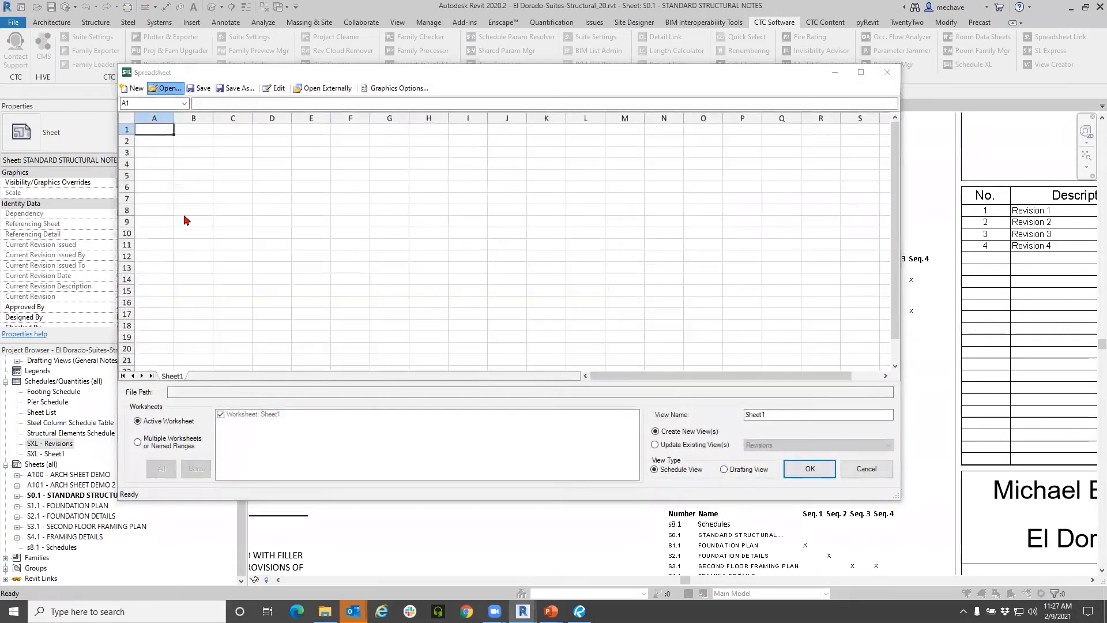
{"action": "left_click", "coordinate": [369, 222]}
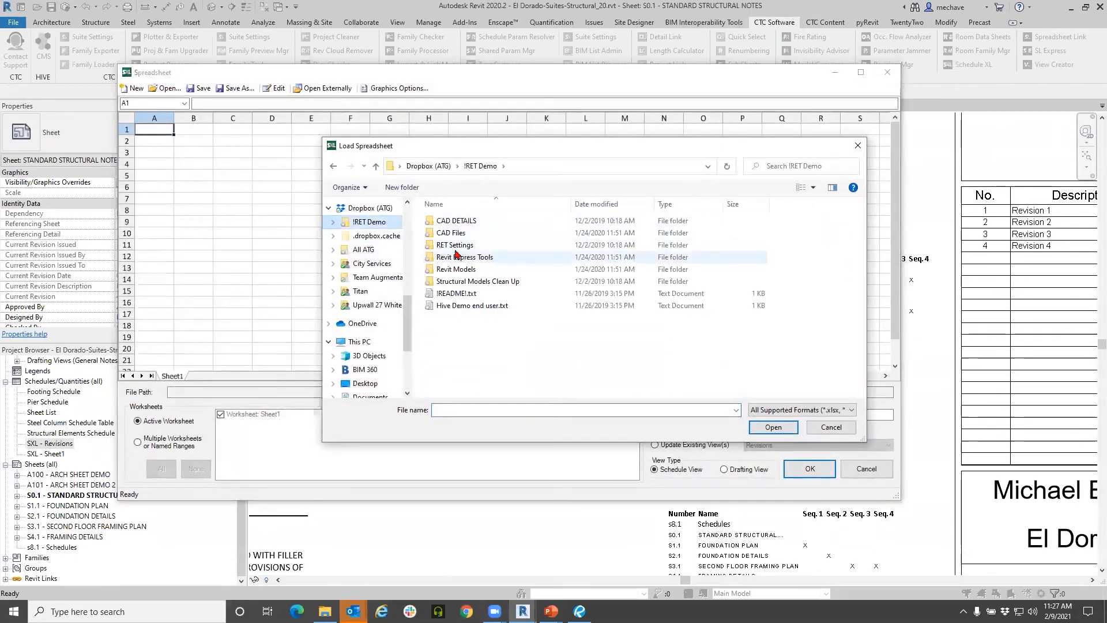
{"action": "scroll", "coordinate": [390, 276], "scroll_direction": "up", "scroll_amount": 5}
{"action": "left_click", "coordinate": [370, 268]}
{"action": "left_click_drag", "start_coordinate": [478, 151], "coordinate": [317, 154]}
{"action": "double_click", "coordinate": [300, 247]}
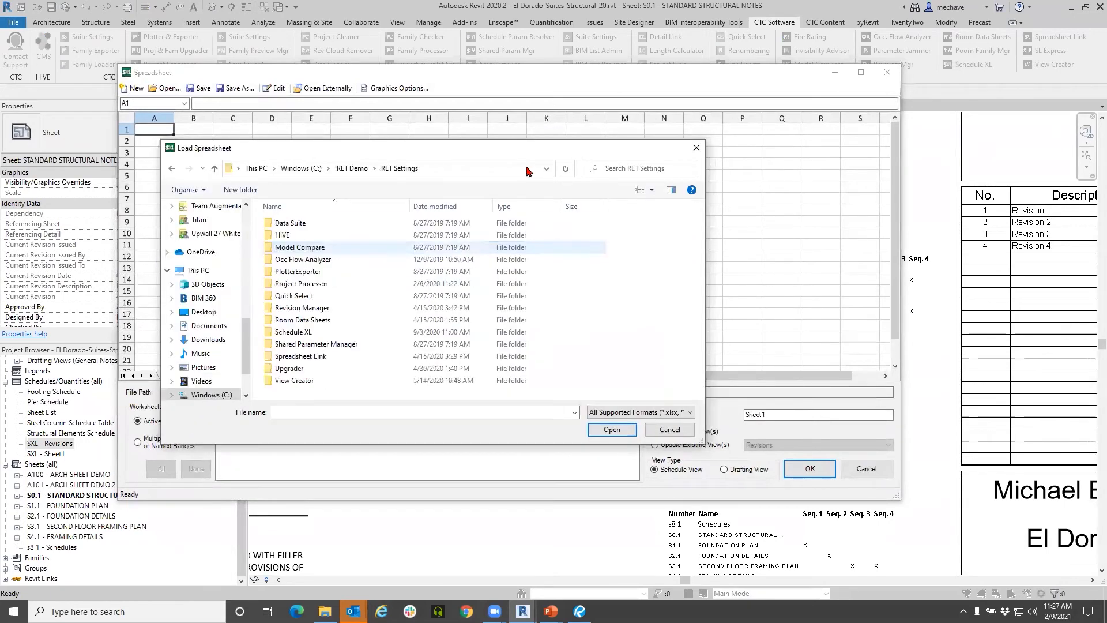
{"action": "double_click", "coordinate": [332, 333]}
{"action": "left_click", "coordinate": [331, 283]}
{"action": "left_click", "coordinate": [324, 272]}
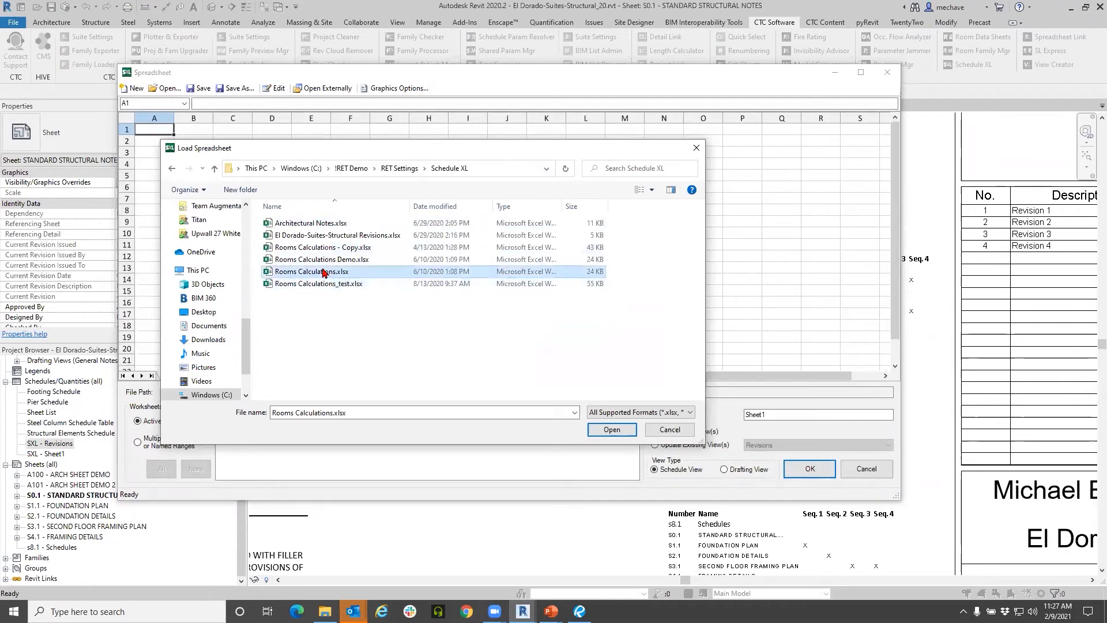
{"action": "left_click", "coordinate": [611, 430]}
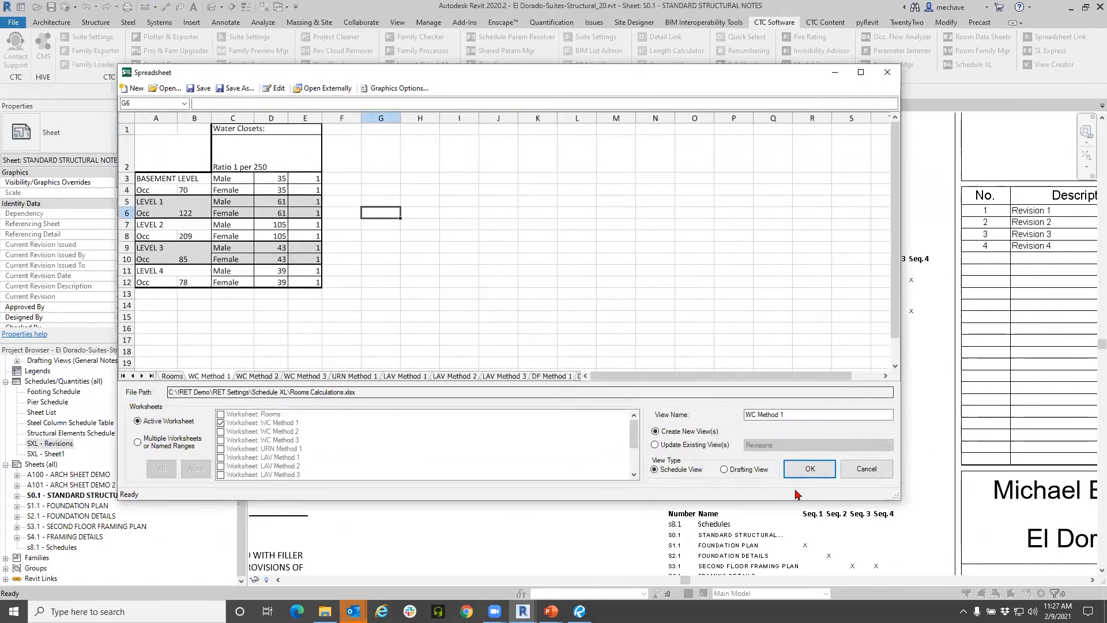
- Review the graphics options for the spreadsheet import, including cell size, linework, title and table layout
{"action": "left_click", "coordinate": [392, 88]}
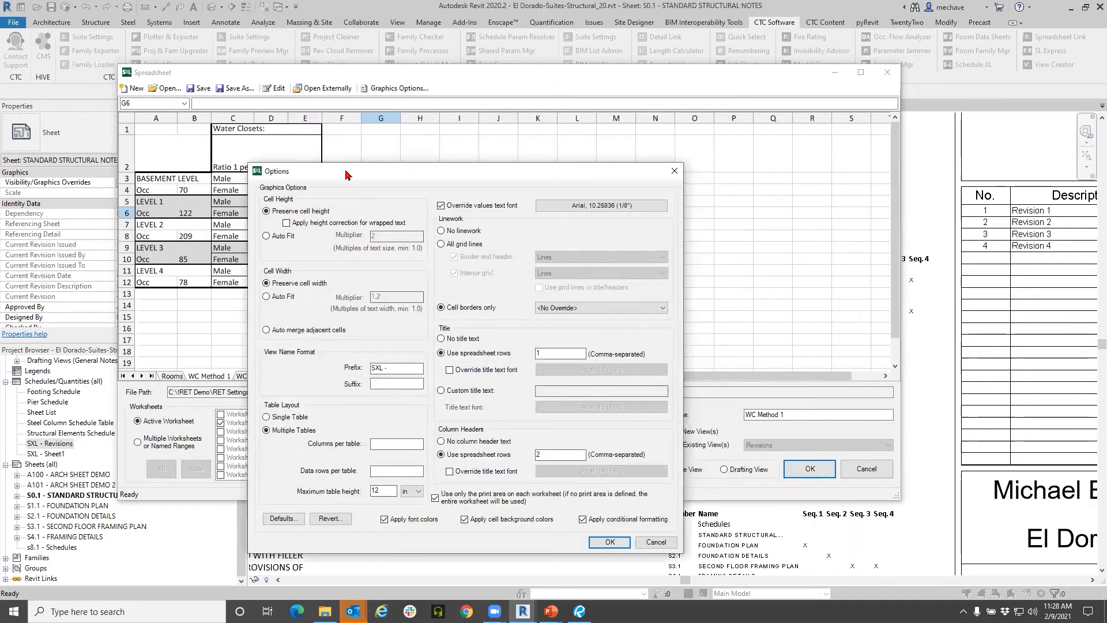
{"action": "left_click_drag", "start_coordinate": [346, 174], "coordinate": [349, 88]}
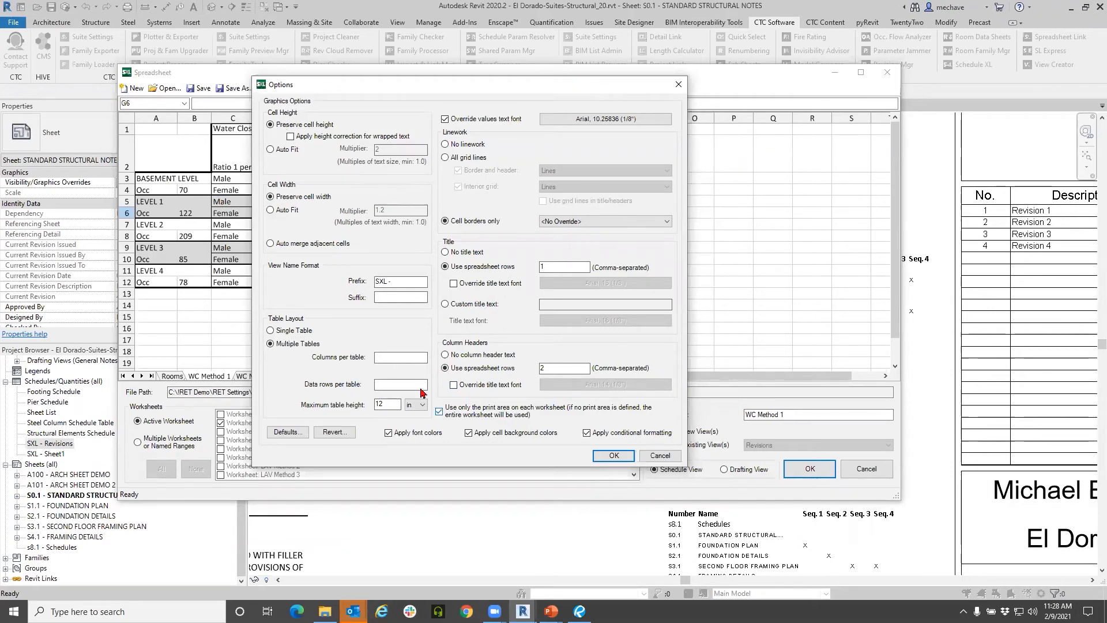
{"action": "left_click", "coordinate": [600, 459]}
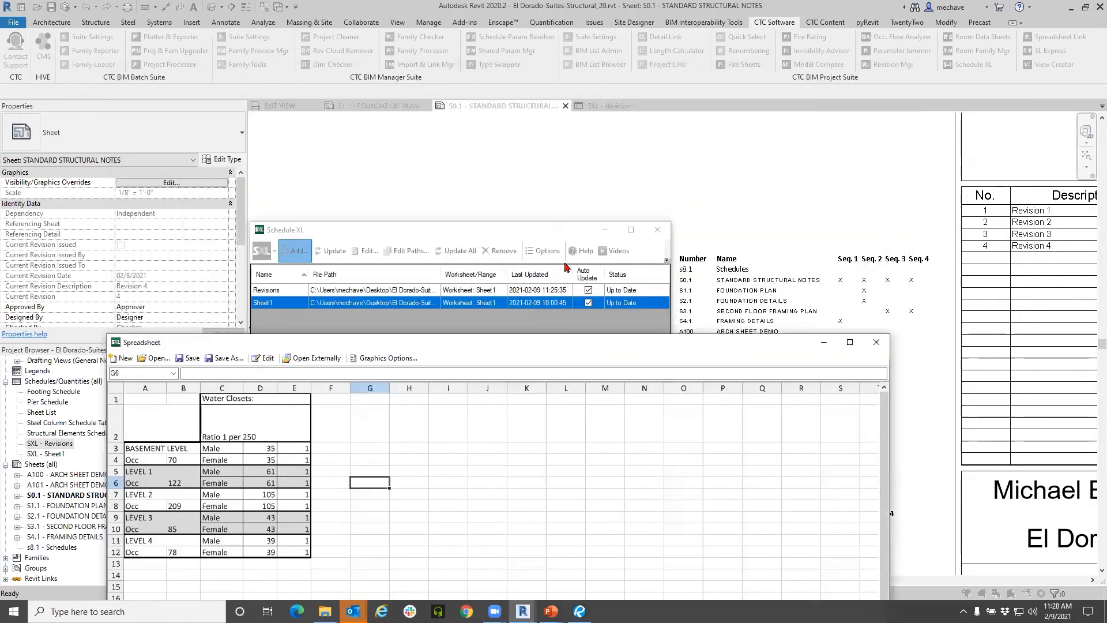
{"action": "left_click_drag", "start_coordinate": [509, 348], "coordinate": [526, 106]}
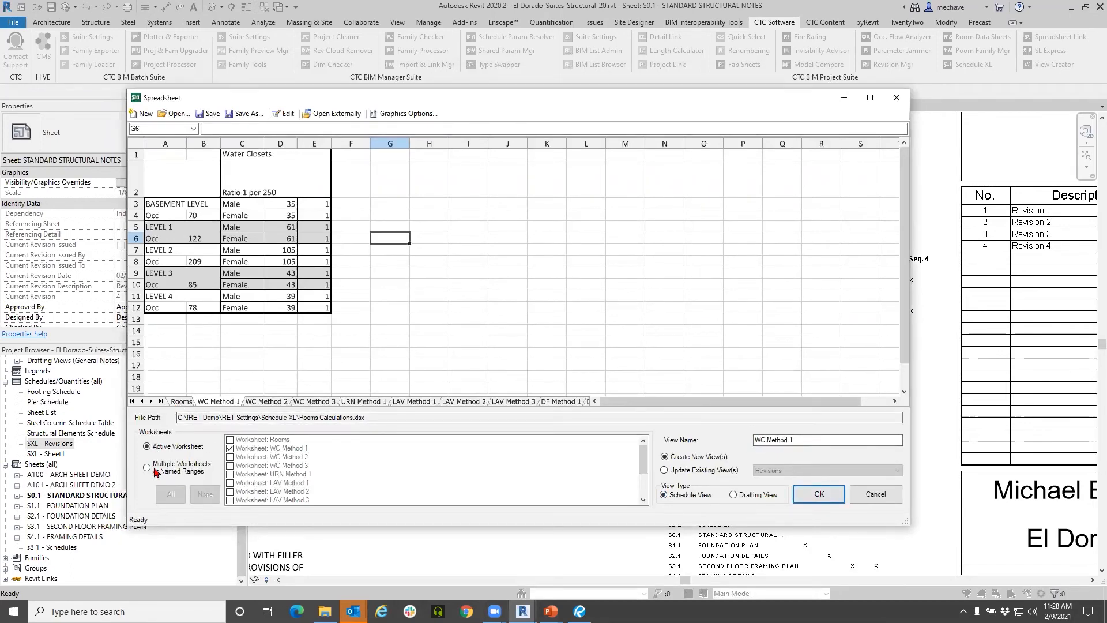
- Examine the Rooms worksheet's occupancy data and the formula in cell D3 of the WC Method 1 worksheet
{"action": "left_click", "coordinate": [184, 402]}
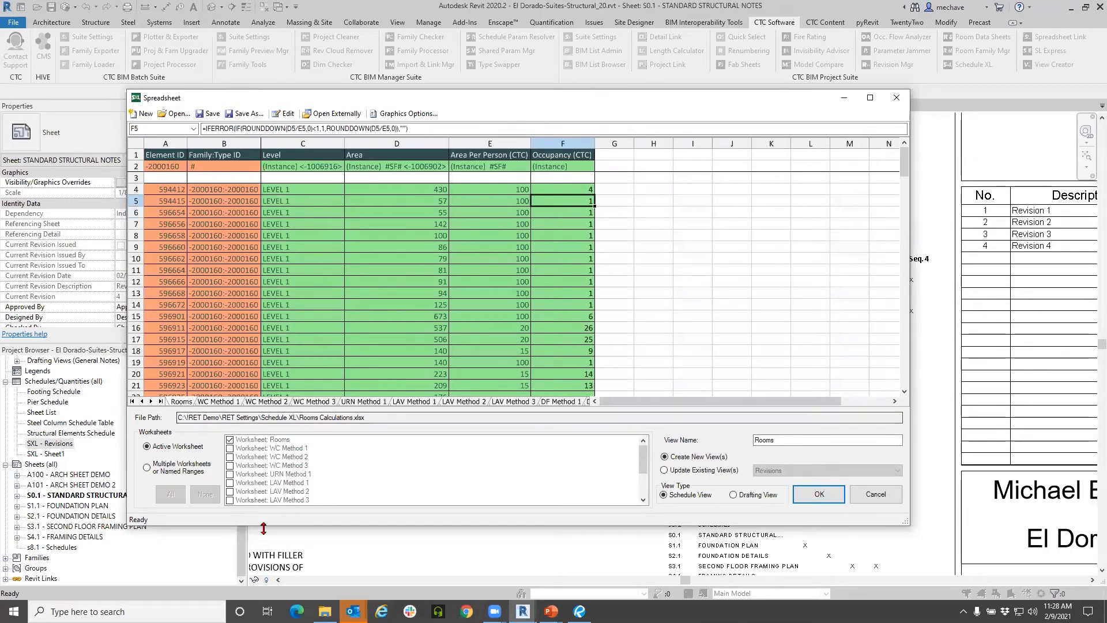
{"action": "left_click_drag", "start_coordinate": [265, 521], "coordinate": [265, 583]}
{"action": "left_click_drag", "start_coordinate": [415, 98], "coordinate": [411, 91]}
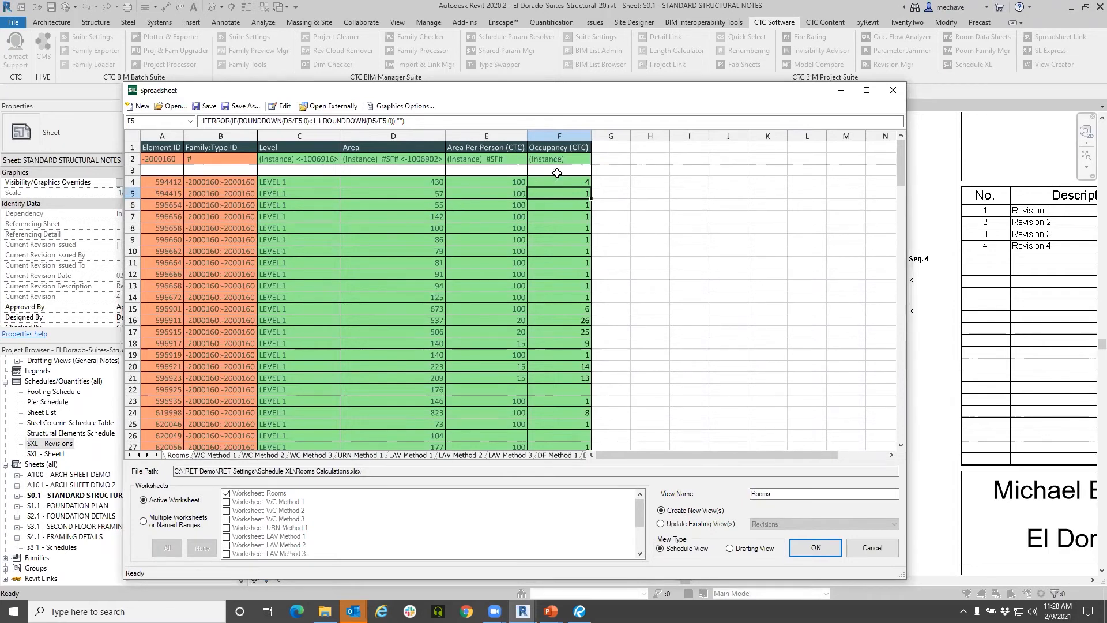
{"action": "left_click", "coordinate": [216, 455]}
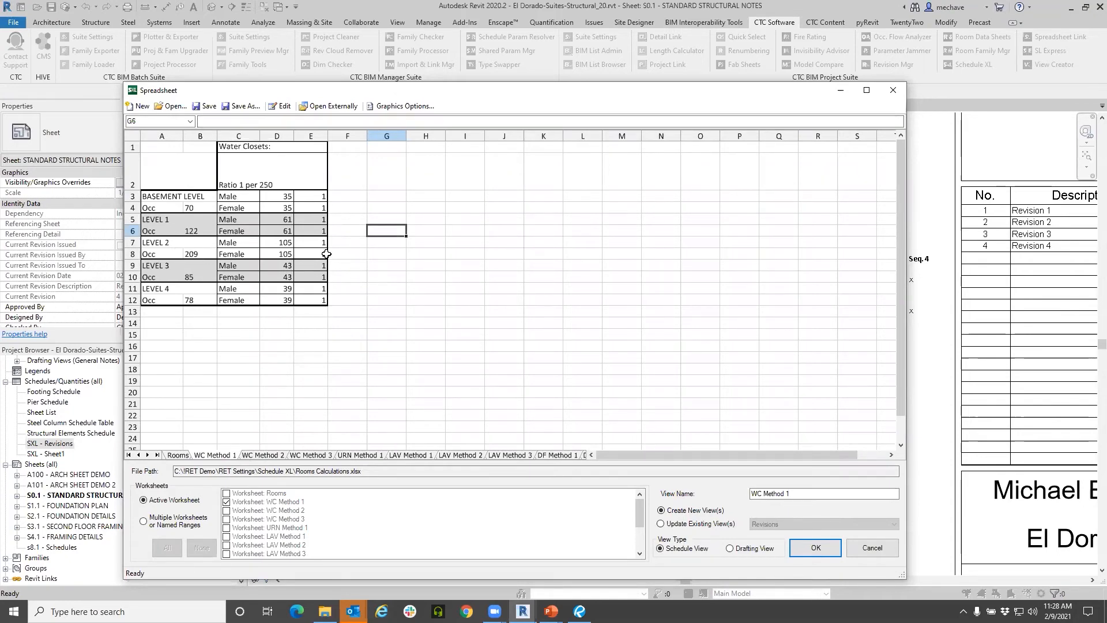
{"action": "left_click", "coordinate": [272, 198]}
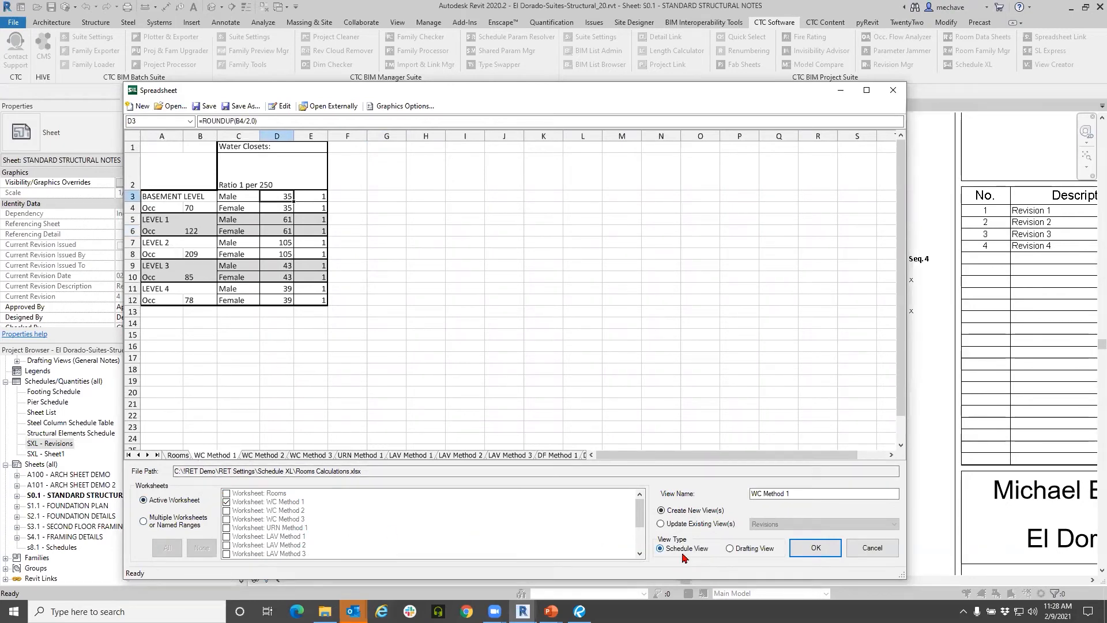
- Create a new schedule view named WC Method 1 from the active worksheet and close Schedule XL
{"action": "left_click", "coordinate": [814, 548]}
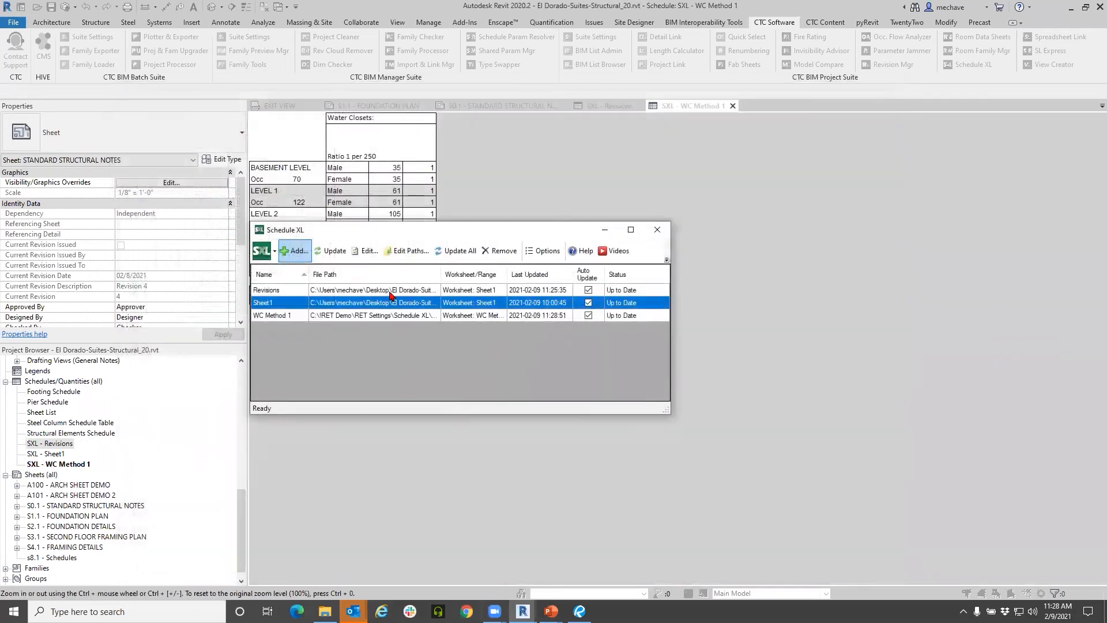
{"action": "left_click", "coordinate": [269, 316]}
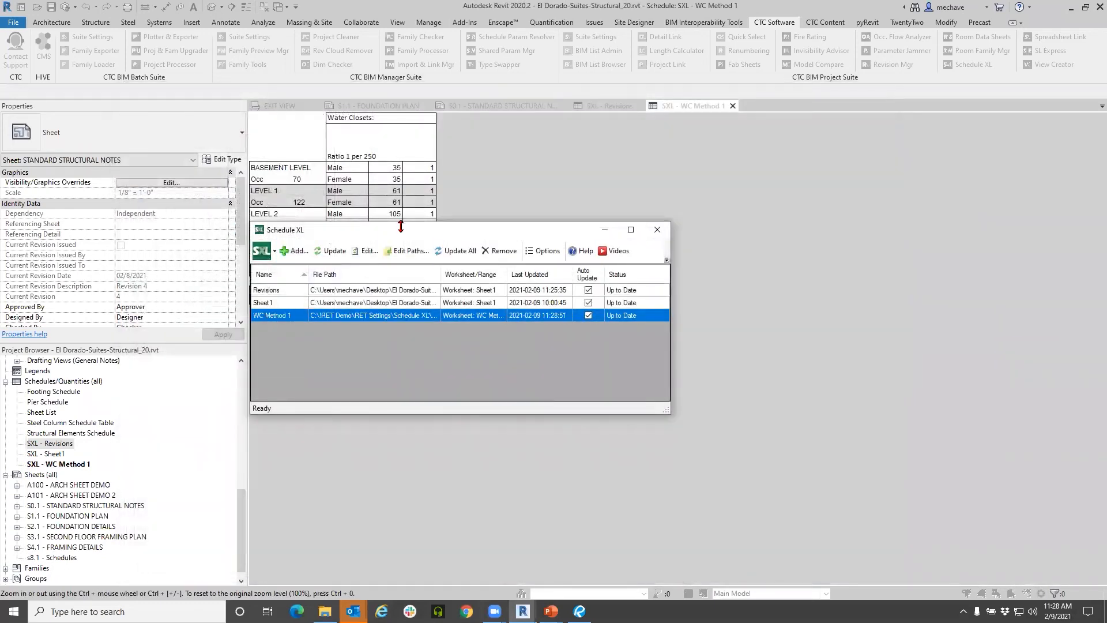
{"action": "left_click_drag", "start_coordinate": [396, 237], "coordinate": [377, 356]}
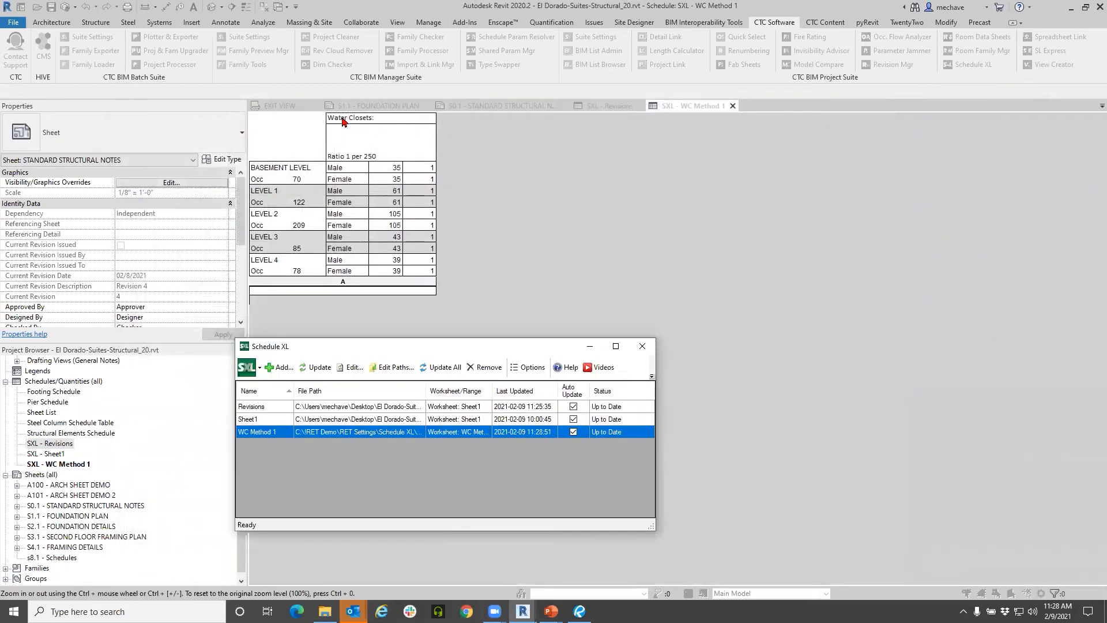
{"action": "left_click", "coordinate": [636, 351]}
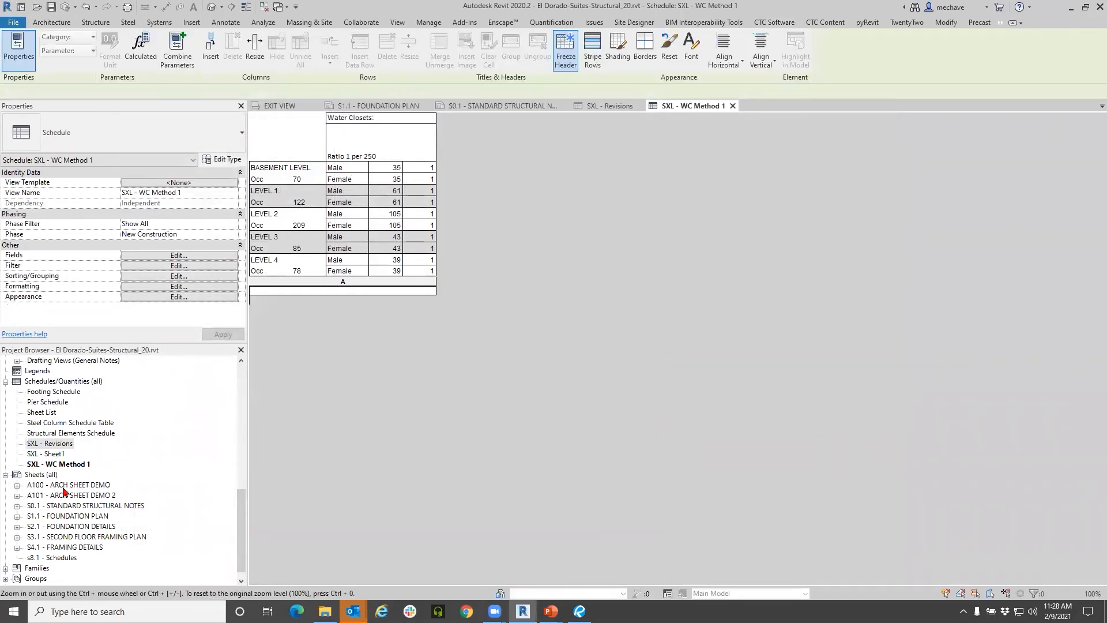
- Place the SXL - WC Method 1 schedule on sheet S0.1 - STANDARD STRUCTURAL NOTES, beside the revision tables
{"action": "double_click", "coordinate": [73, 507]}
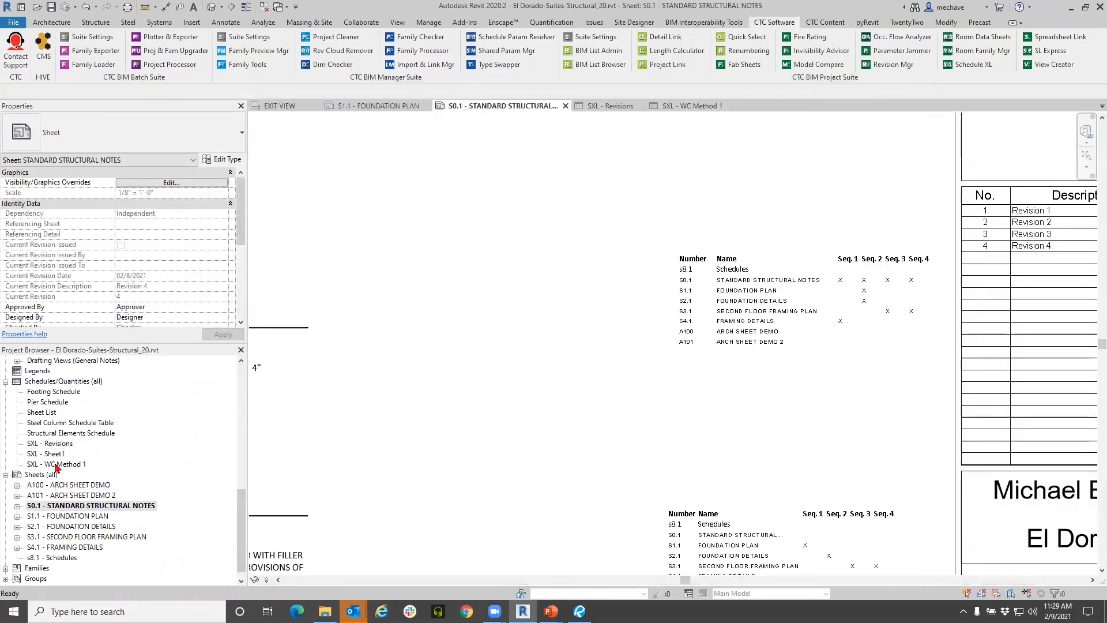
{"action": "double_click", "coordinate": [60, 464]}
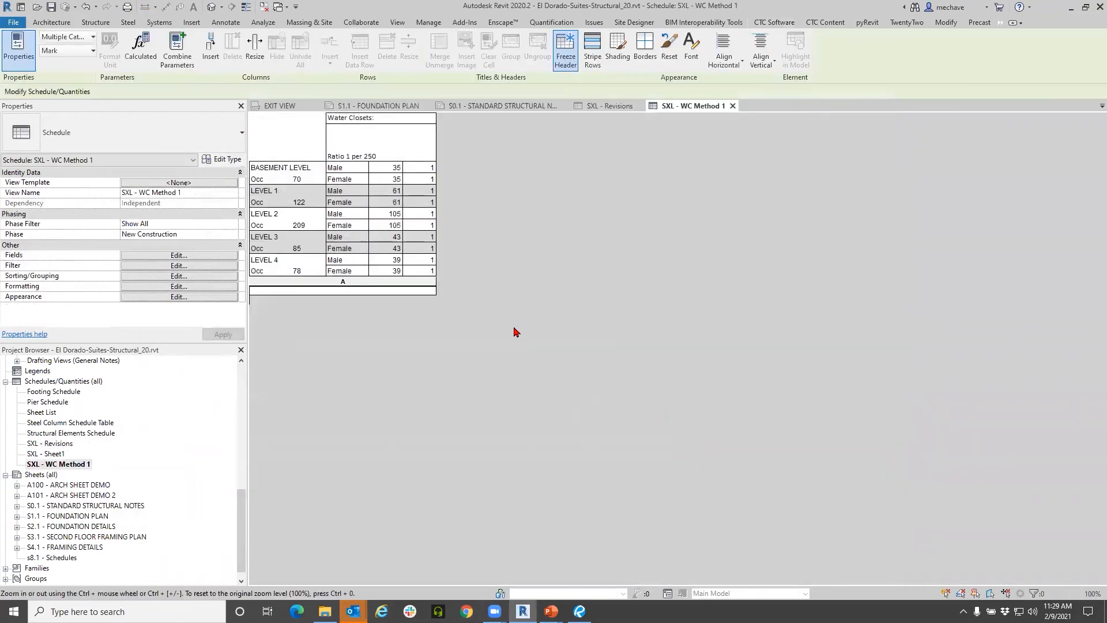
{"action": "double_click", "coordinate": [74, 505]}
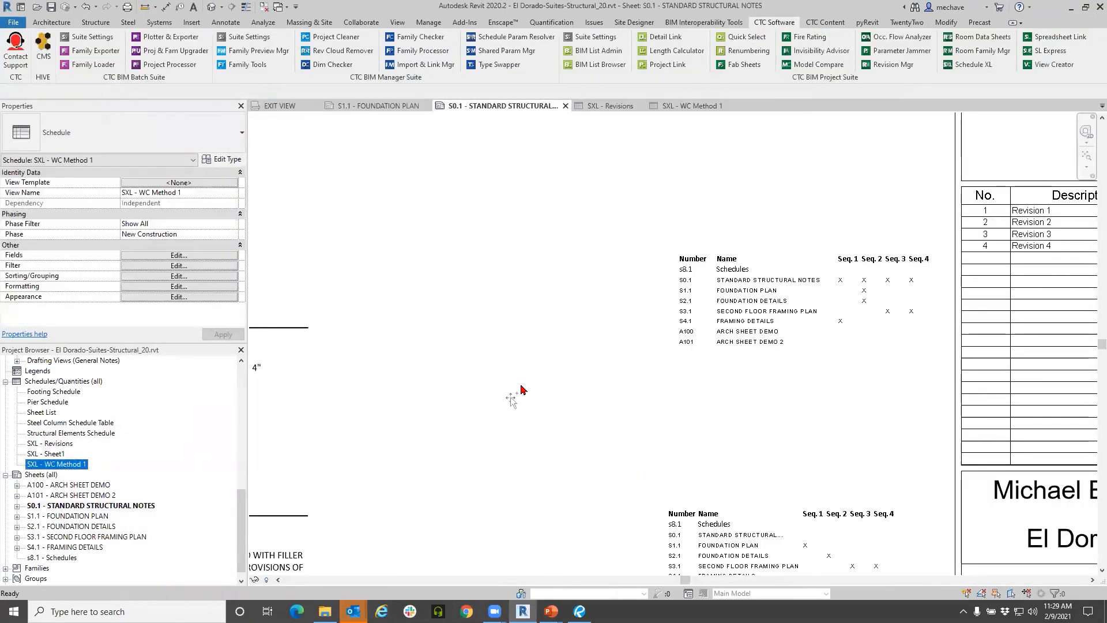
{"action": "left_click_drag", "start_coordinate": [523, 390], "coordinate": [521, 385]}
{"action": "left_click", "coordinate": [521, 386]}
{"action": "left_click", "coordinate": [651, 422]}
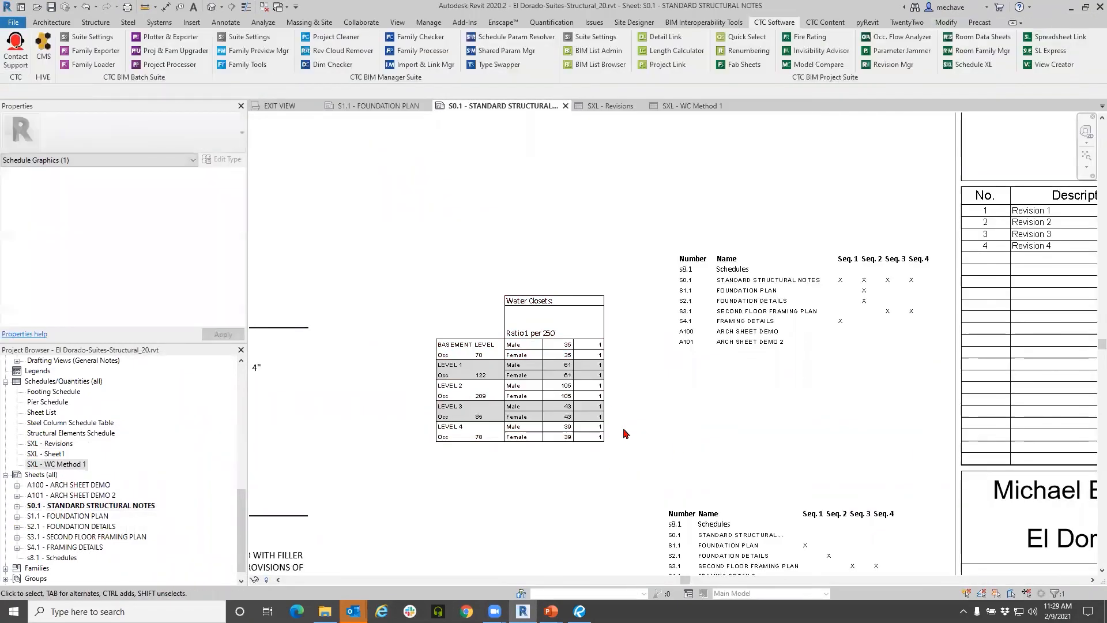
{"action": "scroll", "coordinate": [624, 429], "scroll_direction": "up", "scroll_amount": 2}
{"action": "middle_click_drag", "start_coordinate": [582, 394], "coordinate": [666, 422]}
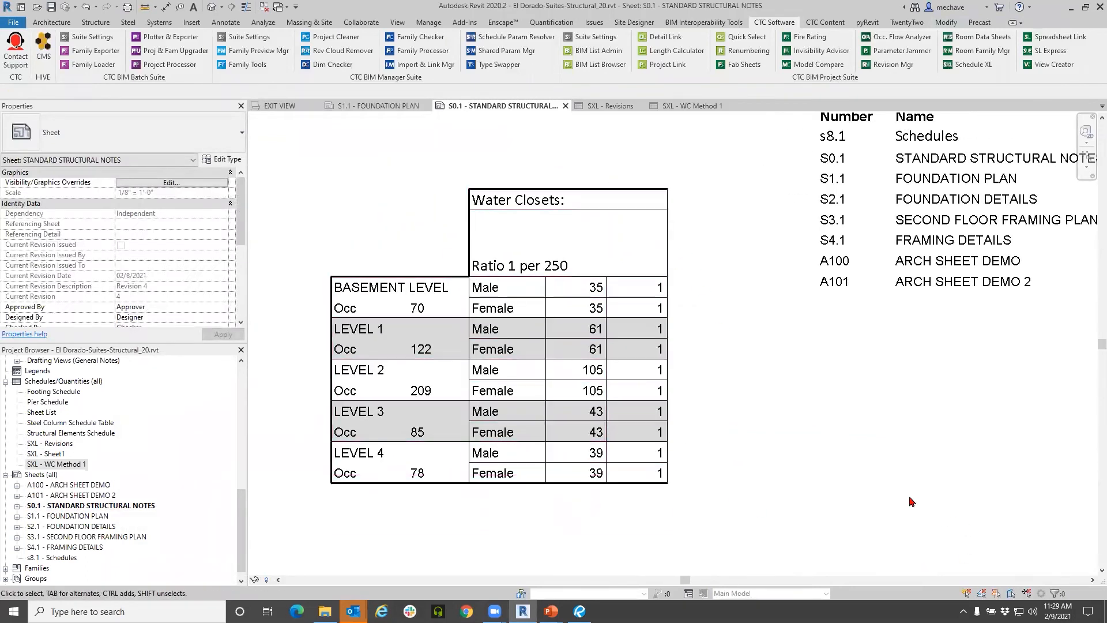
- Move the Water Closets table directly alongside the upper revision table on the sheet
{"action": "scroll", "coordinate": [424, 369], "scroll_direction": "down", "scroll_amount": 4}
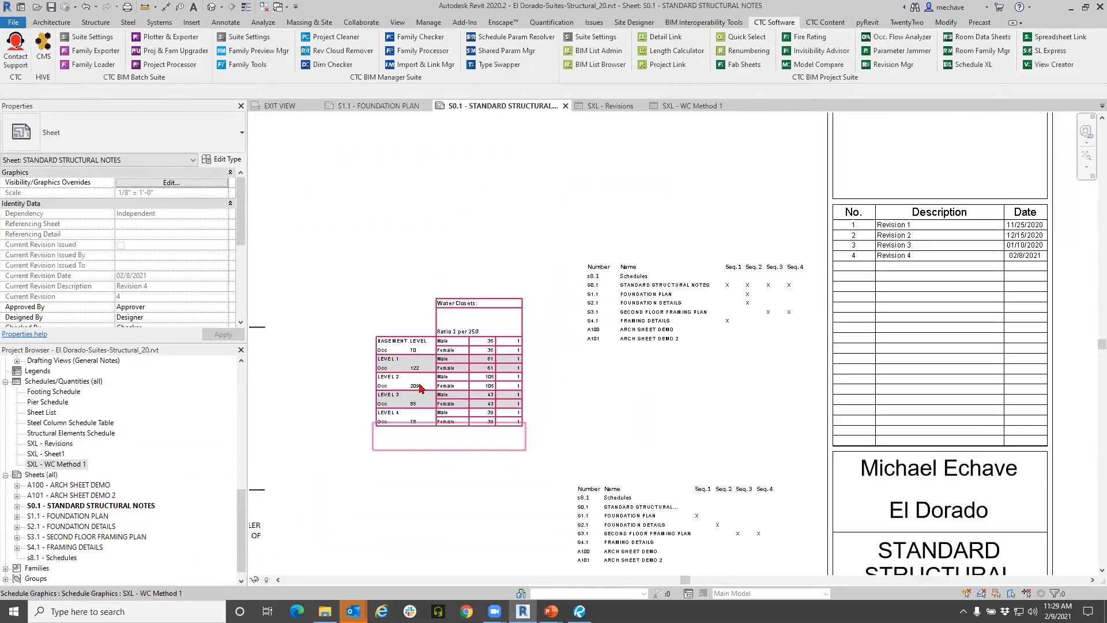
{"action": "left_click", "coordinate": [425, 369]}
{"action": "left_click_drag", "start_coordinate": [425, 369], "coordinate": [483, 335]}
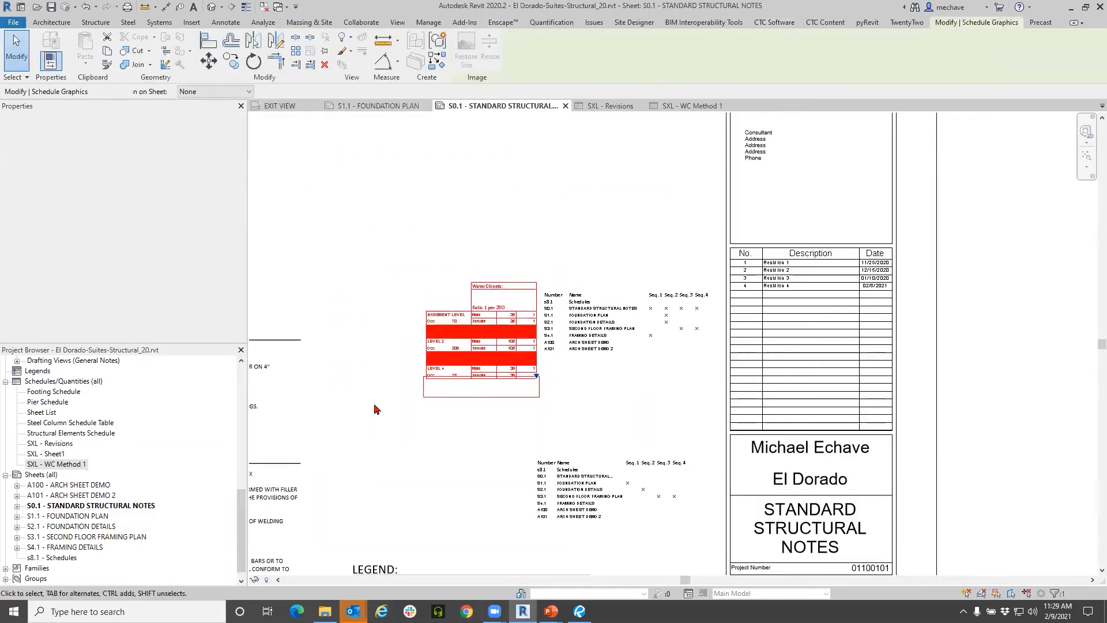
{"action": "left_click", "coordinate": [507, 265]}
{"action": "scroll", "coordinate": [571, 410], "scroll_direction": "up", "scroll_amount": 3}
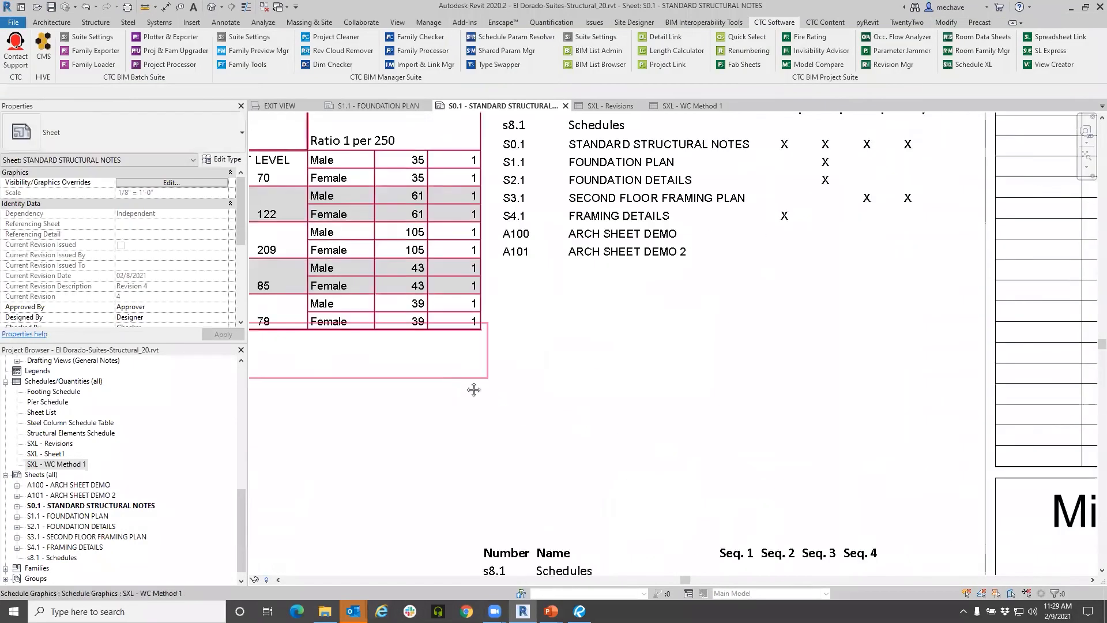
{"action": "middle_click_drag", "start_coordinate": [473, 388], "coordinate": [669, 514]}
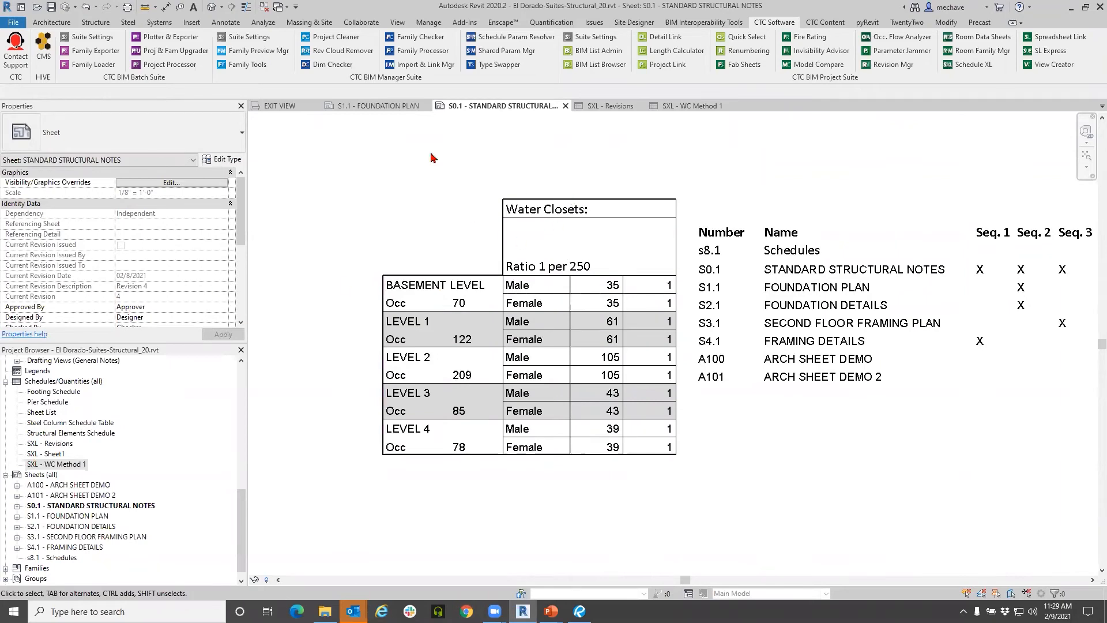
{"action": "scroll", "coordinate": [560, 346], "scroll_direction": "down", "scroll_amount": 3}
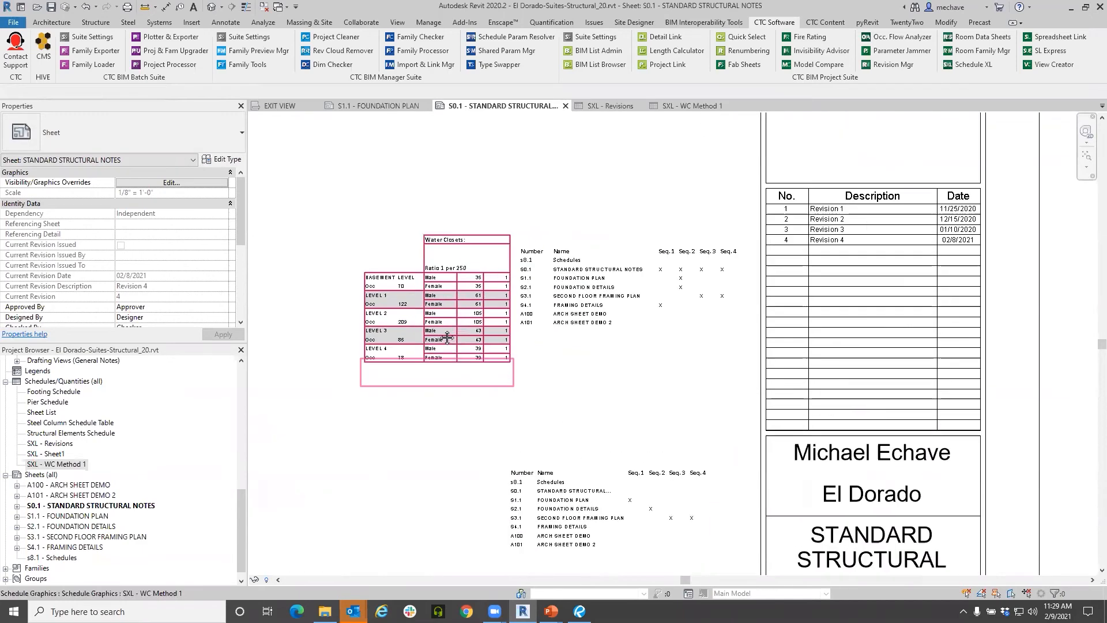
- Remove the Revision 4 clouds with Revision Cloud Remover, with Keep Revisions on Sheet enabled
{"action": "scroll", "coordinate": [427, 374], "scroll_direction": "down", "scroll_amount": 4}
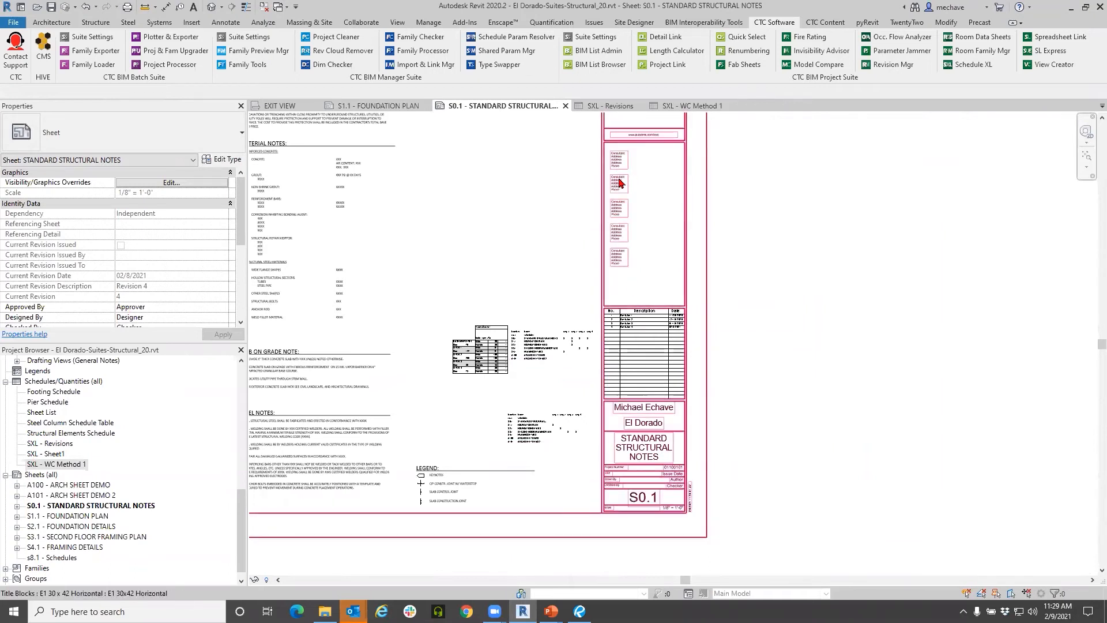
{"action": "left_click", "coordinate": [334, 51]}
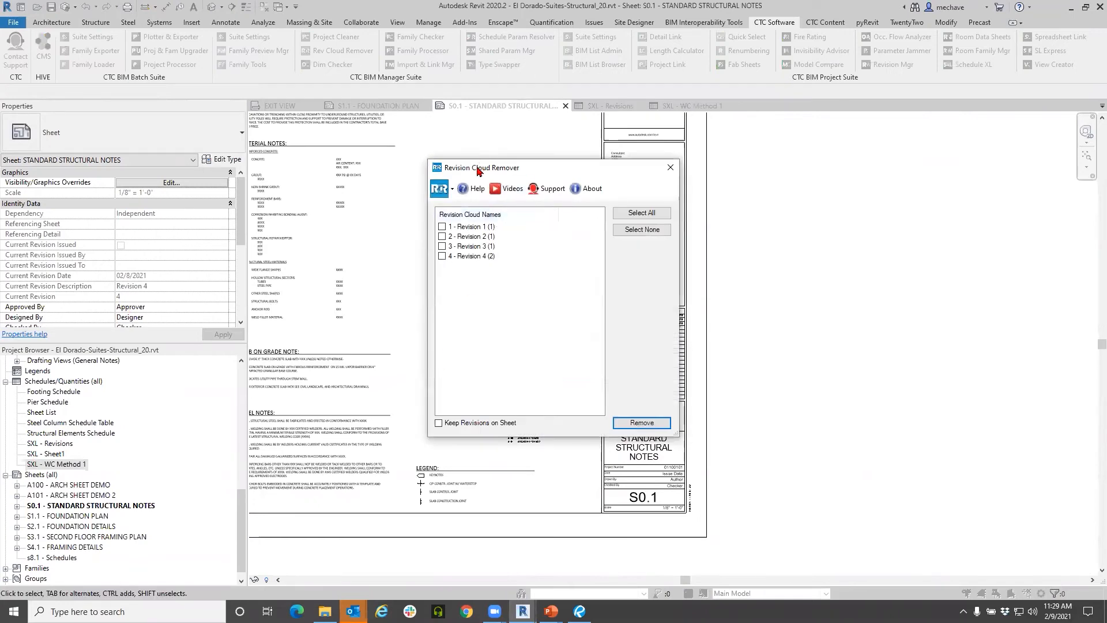
{"action": "left_click_drag", "start_coordinate": [477, 170], "coordinate": [318, 177]}
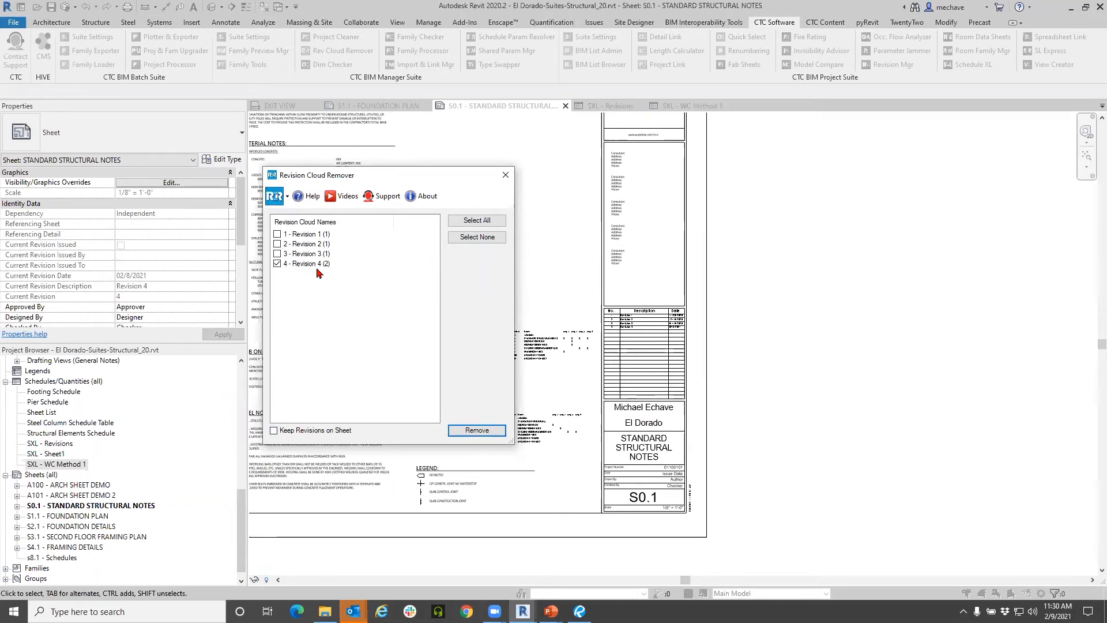
{"action": "left_click", "coordinate": [274, 431]}
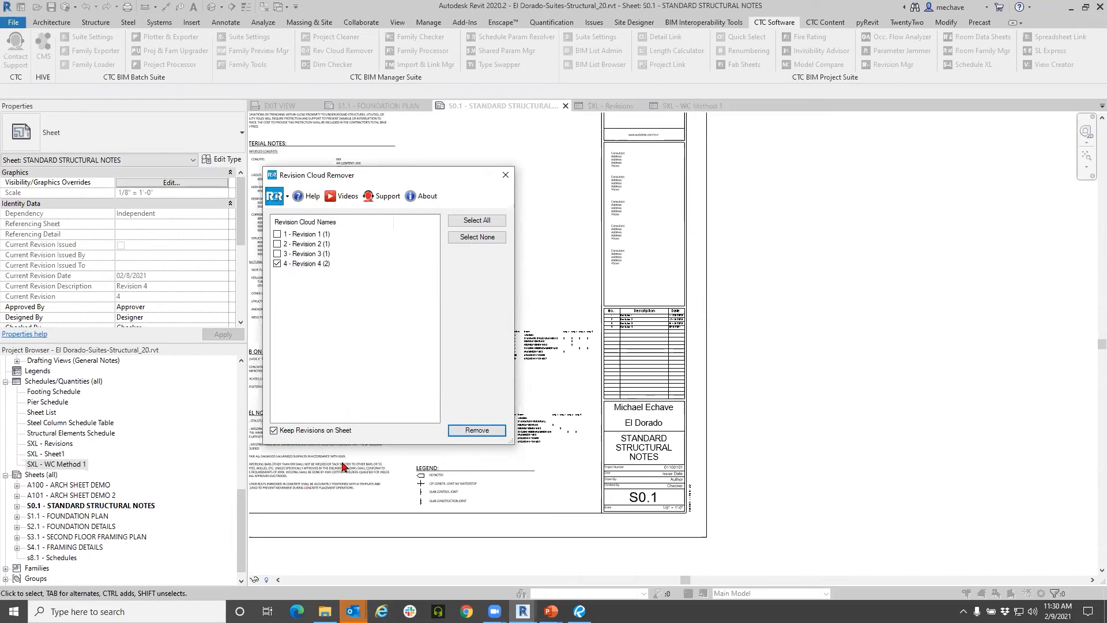
{"action": "left_click", "coordinate": [287, 436]}
{"action": "left_click", "coordinate": [475, 430]}
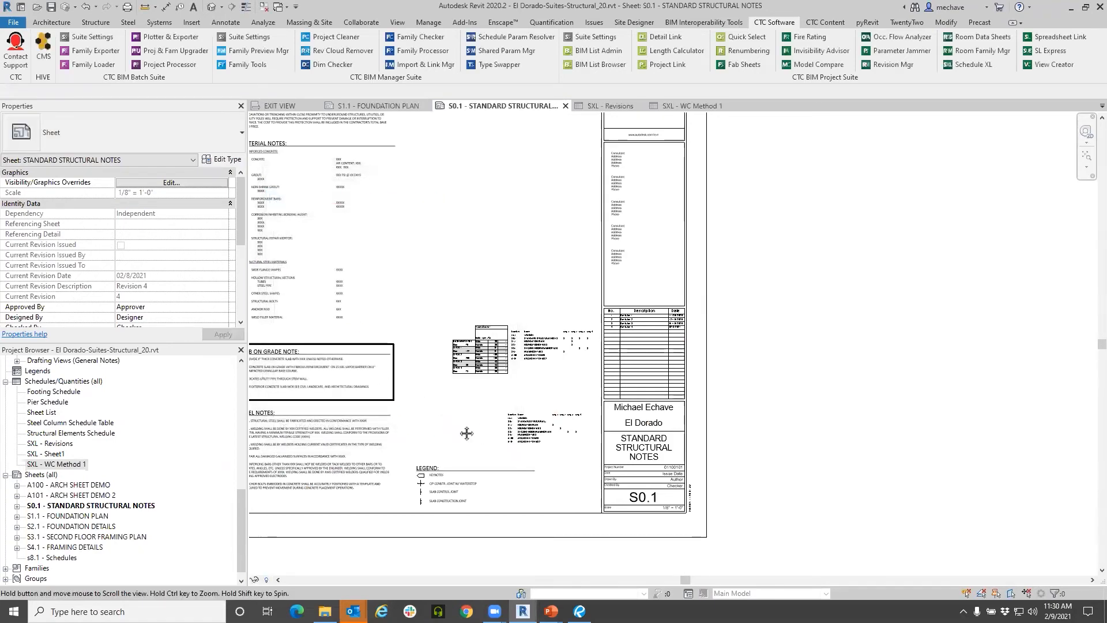
- Examine the revision schedule in the title block of sheet S0.1 for the Revision 4 entry
{"action": "scroll", "coordinate": [476, 430], "scroll_direction": "down", "scroll_amount": 5}
{"action": "scroll", "coordinate": [562, 403], "scroll_direction": "up", "scroll_amount": 2}
{"action": "middle_click_drag", "start_coordinate": [492, 337], "coordinate": [506, 297]}
{"action": "middle_click_drag", "start_coordinate": [438, 265], "coordinate": [418, 249]}
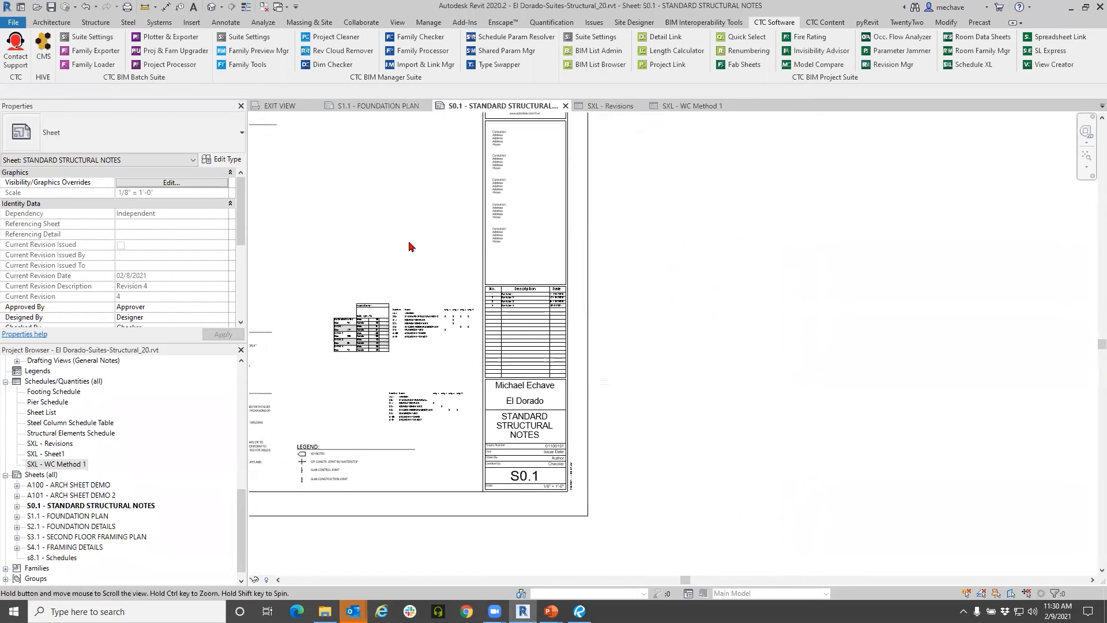
{"action": "scroll", "coordinate": [527, 308], "scroll_direction": "up", "scroll_amount": 3}
{"action": "scroll", "coordinate": [527, 312], "scroll_direction": "up", "scroll_amount": 3}
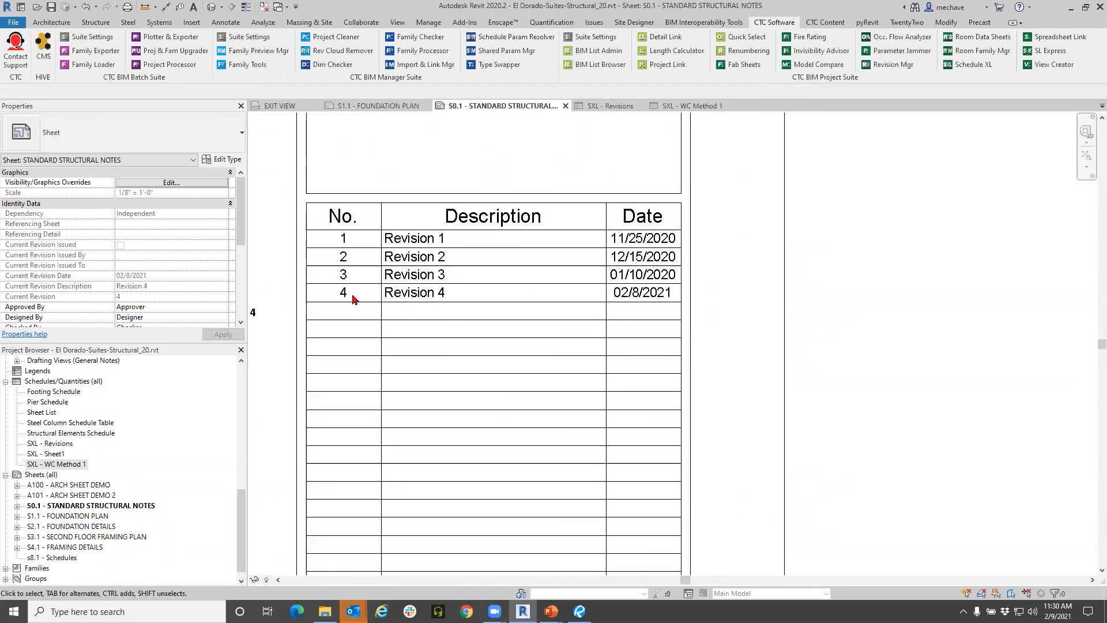
{"action": "scroll", "coordinate": [508, 348], "scroll_direction": "down", "scroll_amount": 5}
{"action": "scroll", "coordinate": [398, 444], "scroll_direction": "down", "scroll_amount": 2}
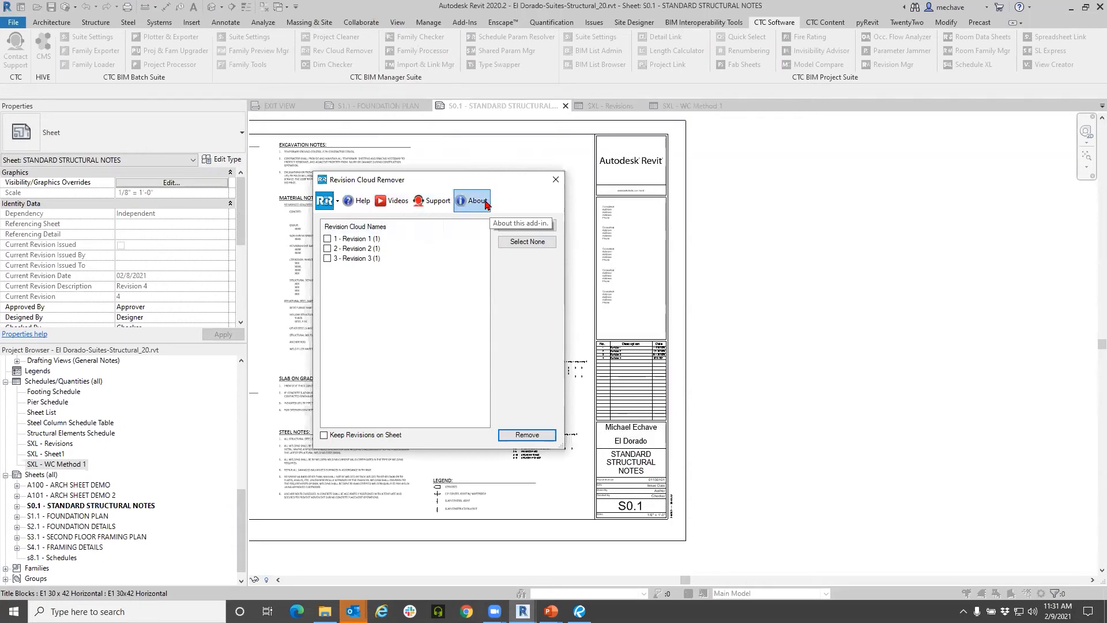
- Close Revision Cloud Remover without removing further clouds and return to the S0.1 - STANDARD STRUCTURAL NOTES sheet
{"action": "left_click", "coordinate": [556, 179]}
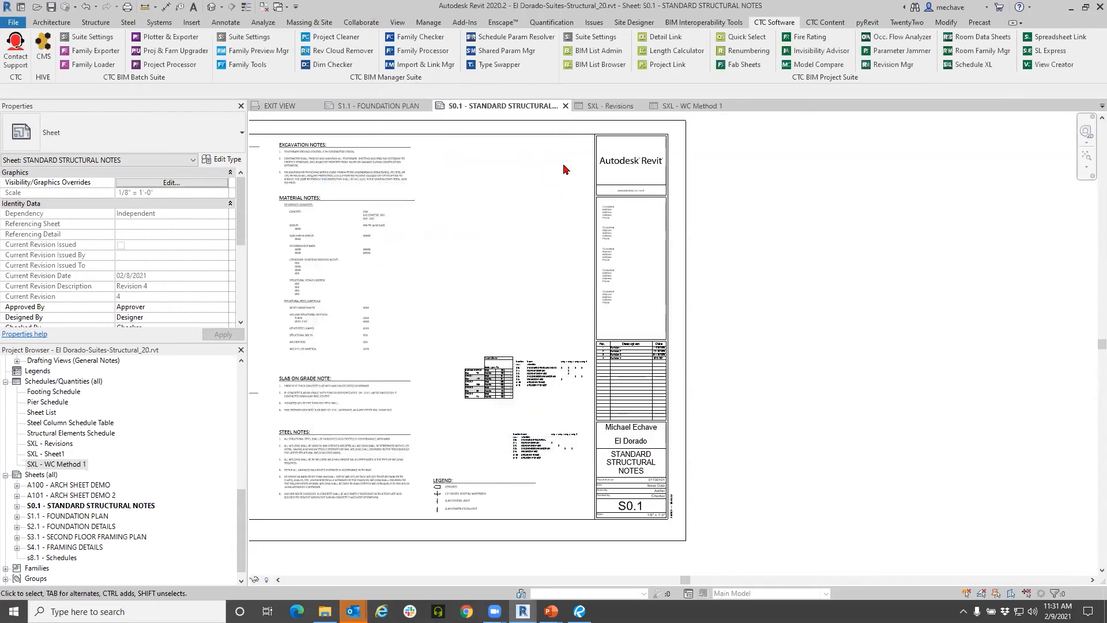
{"action": "left_click", "coordinate": [606, 106]}
{"action": "left_click", "coordinate": [513, 107]}
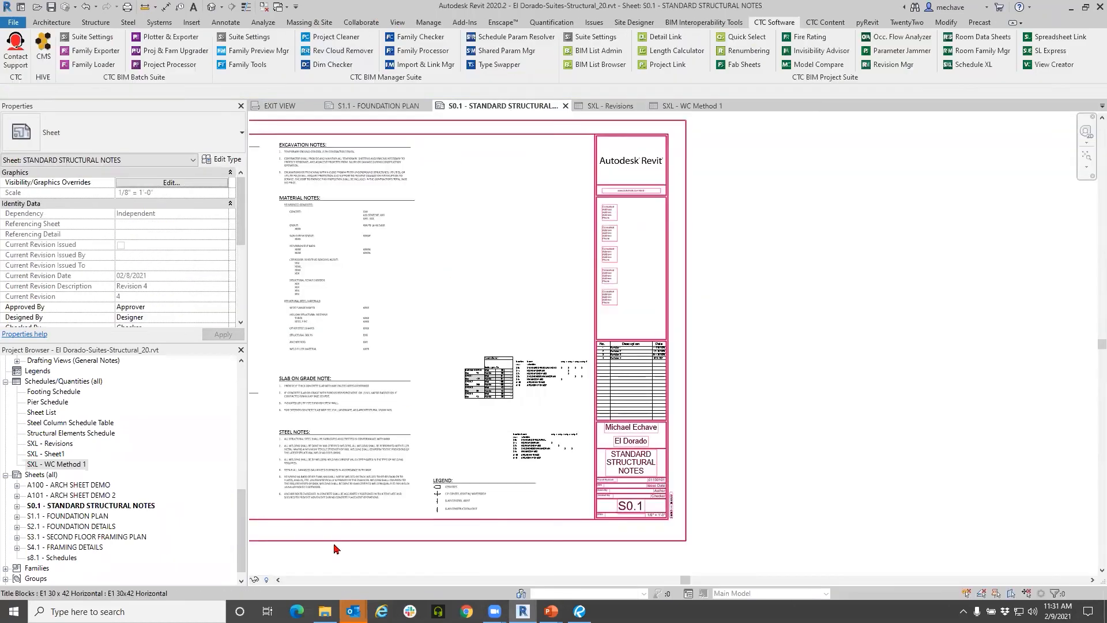
- Switch to the Rev Mgr.pptx slide show in PowerPoint and advance to the closing Thank You slide
{"action": "mouse_move", "coordinate": [550, 611]}
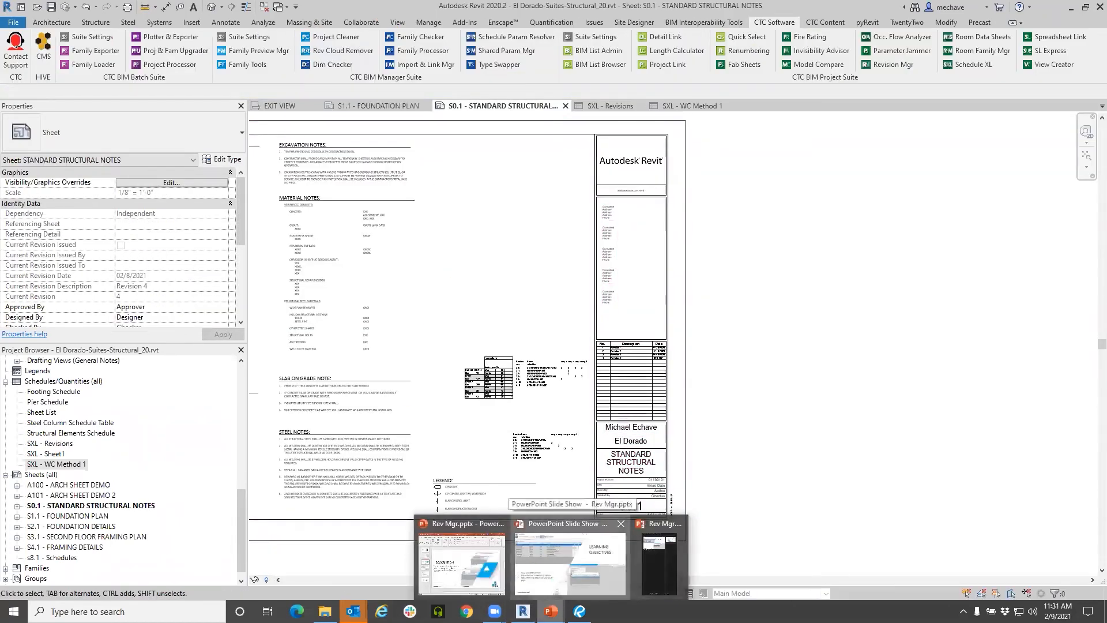
{"action": "left_click", "coordinate": [537, 565]}
{"action": "left_click", "coordinate": [429, 343]}
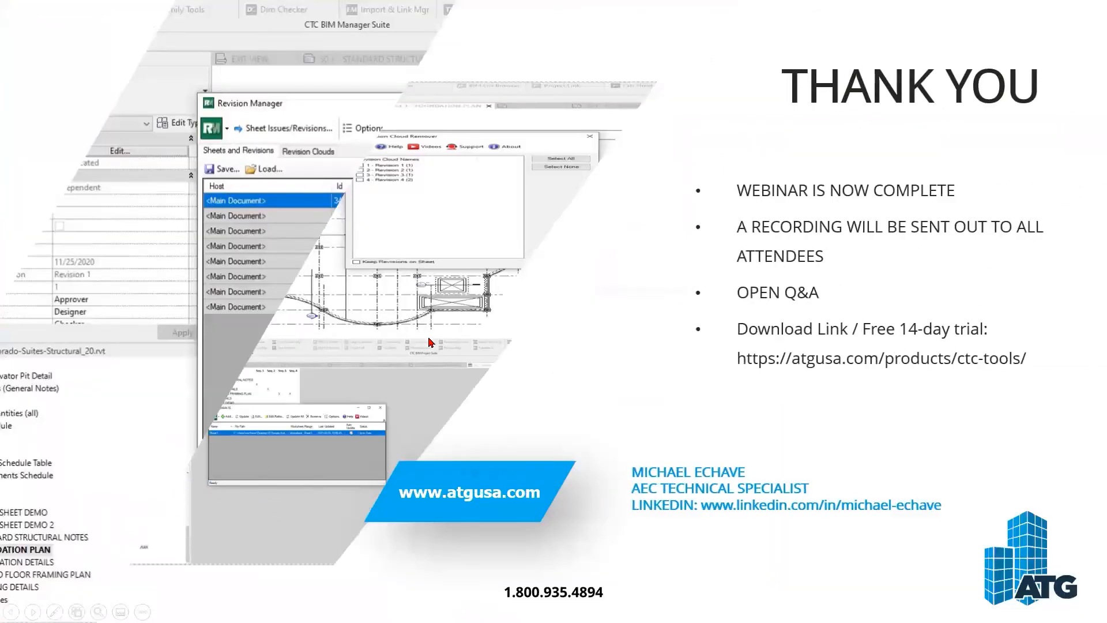